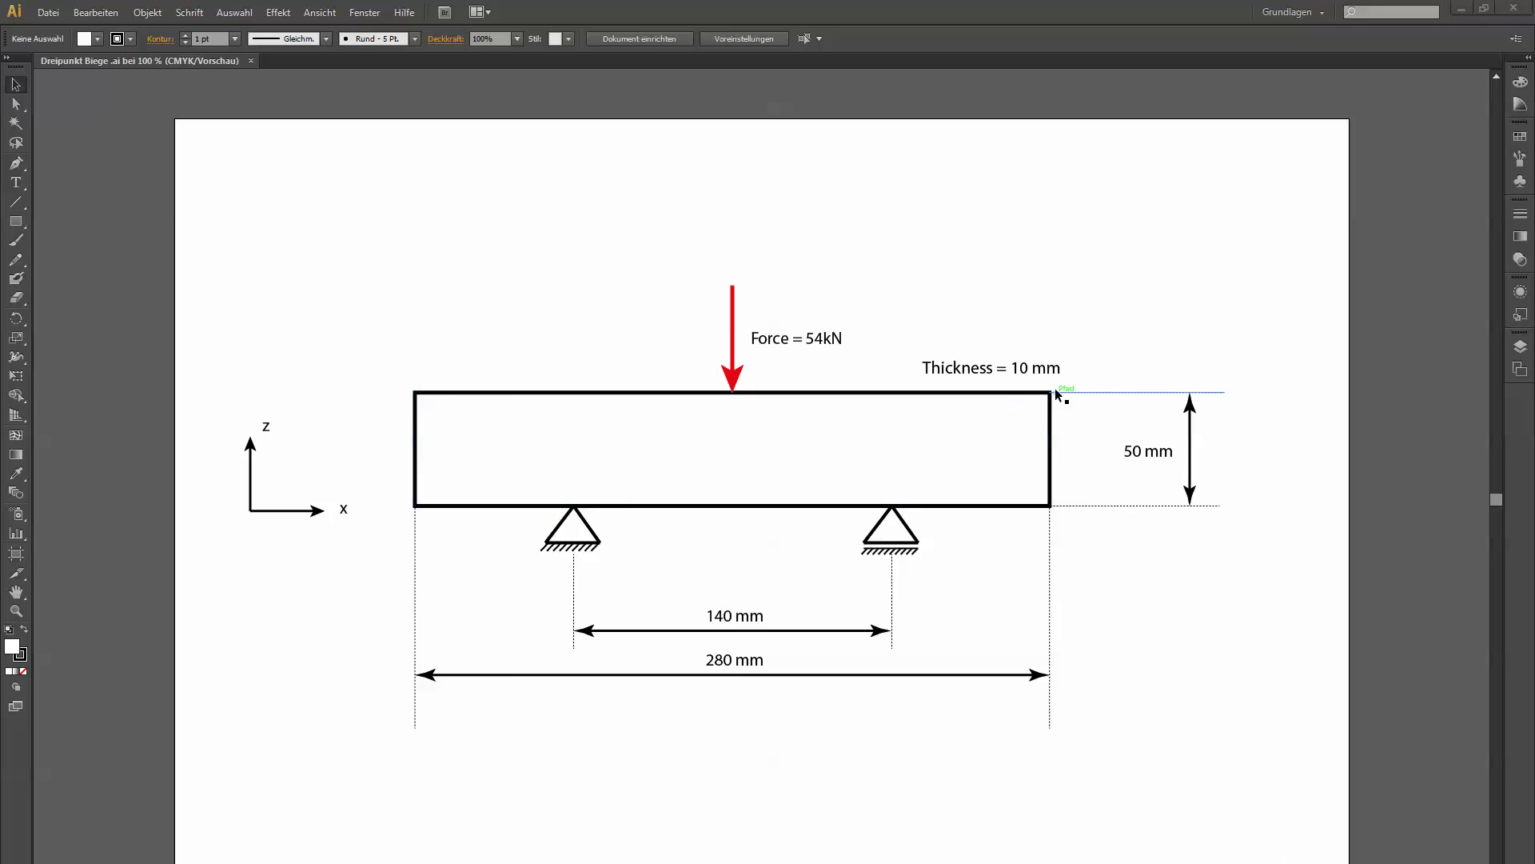
Switch to the untitled HyperWorks session and start a new empty model, discarding the existing one.
click(1051, 502)
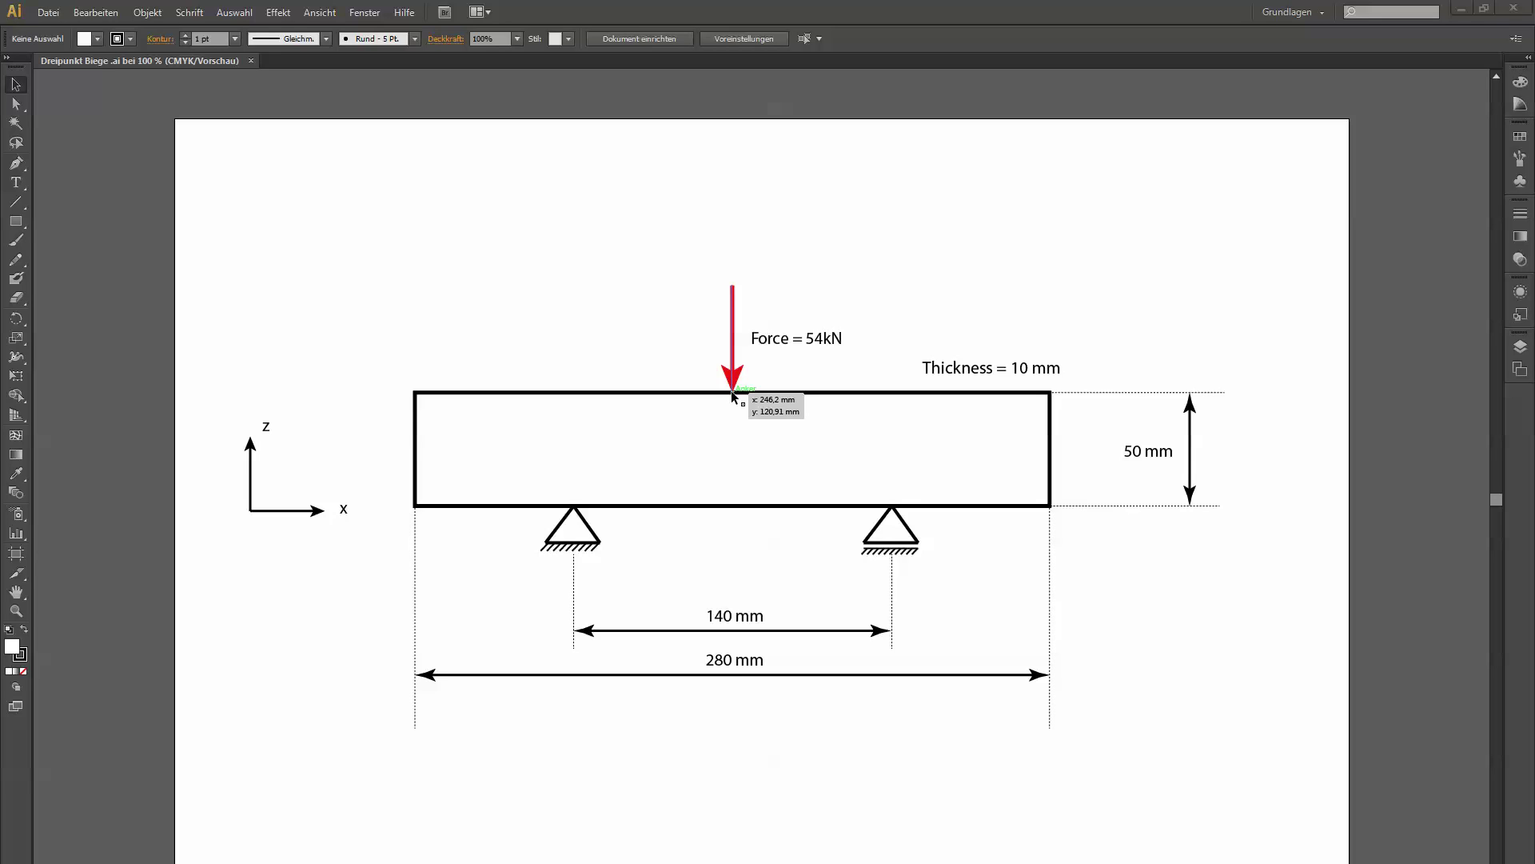
mouse_move(566, 862)
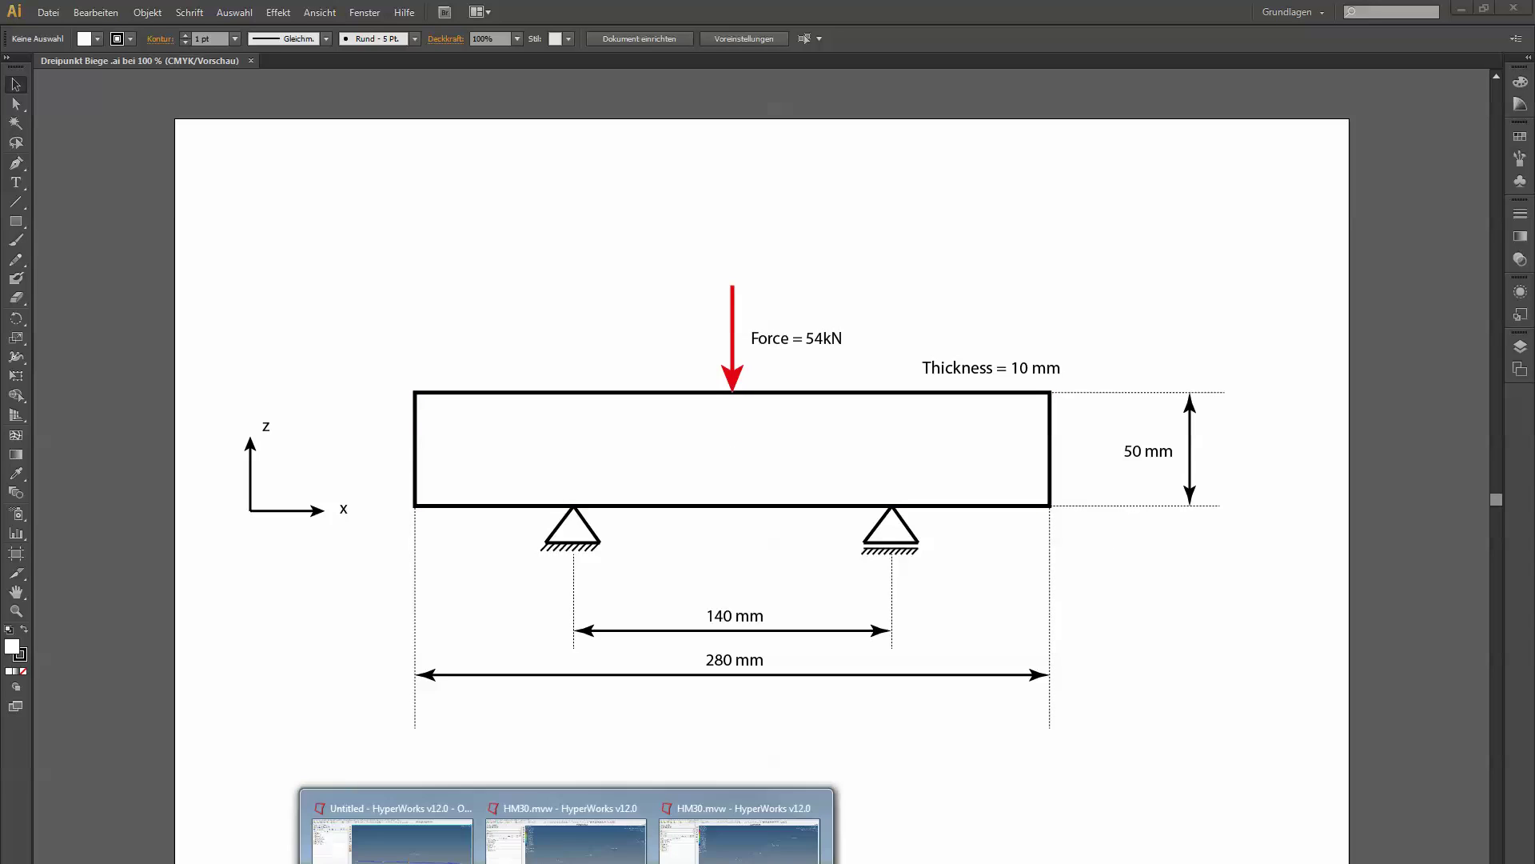
click(392, 836)
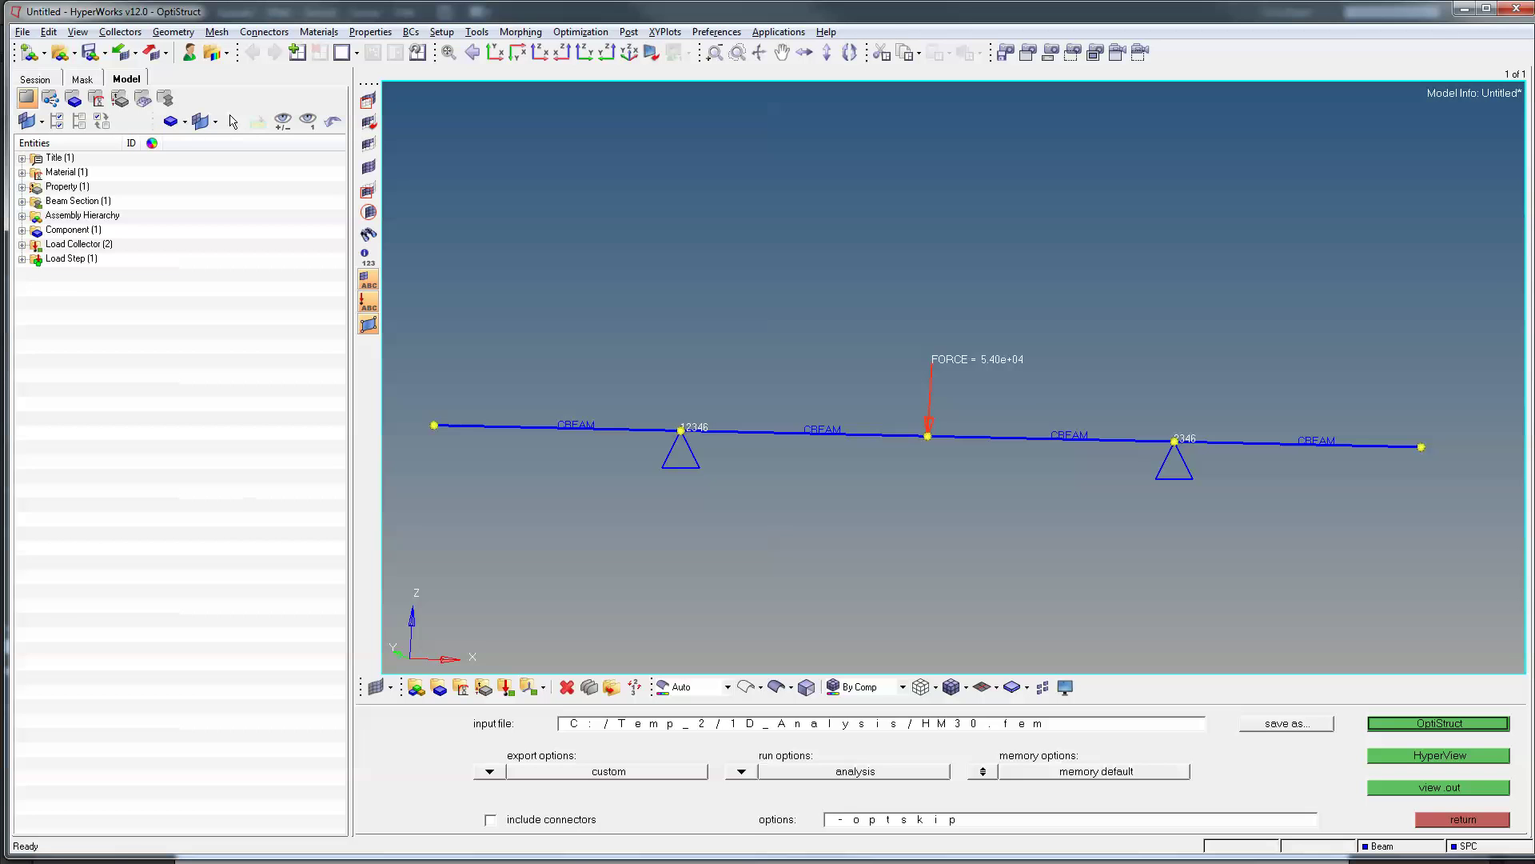
click(37, 48)
click(798, 527)
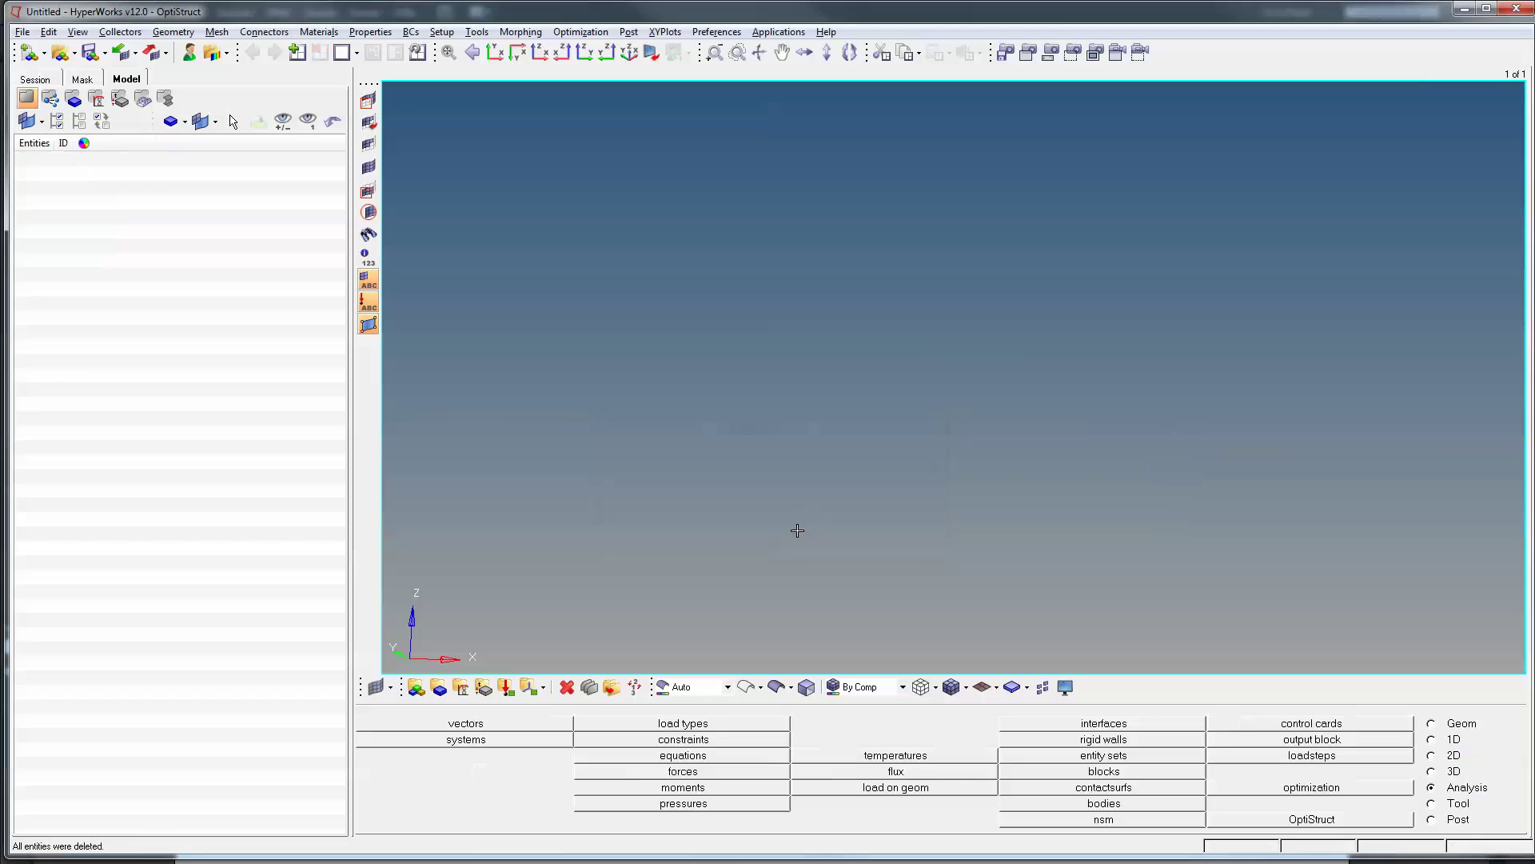
Create a node at the origin with x, y and z set to 0.
click(1433, 723)
click(488, 724)
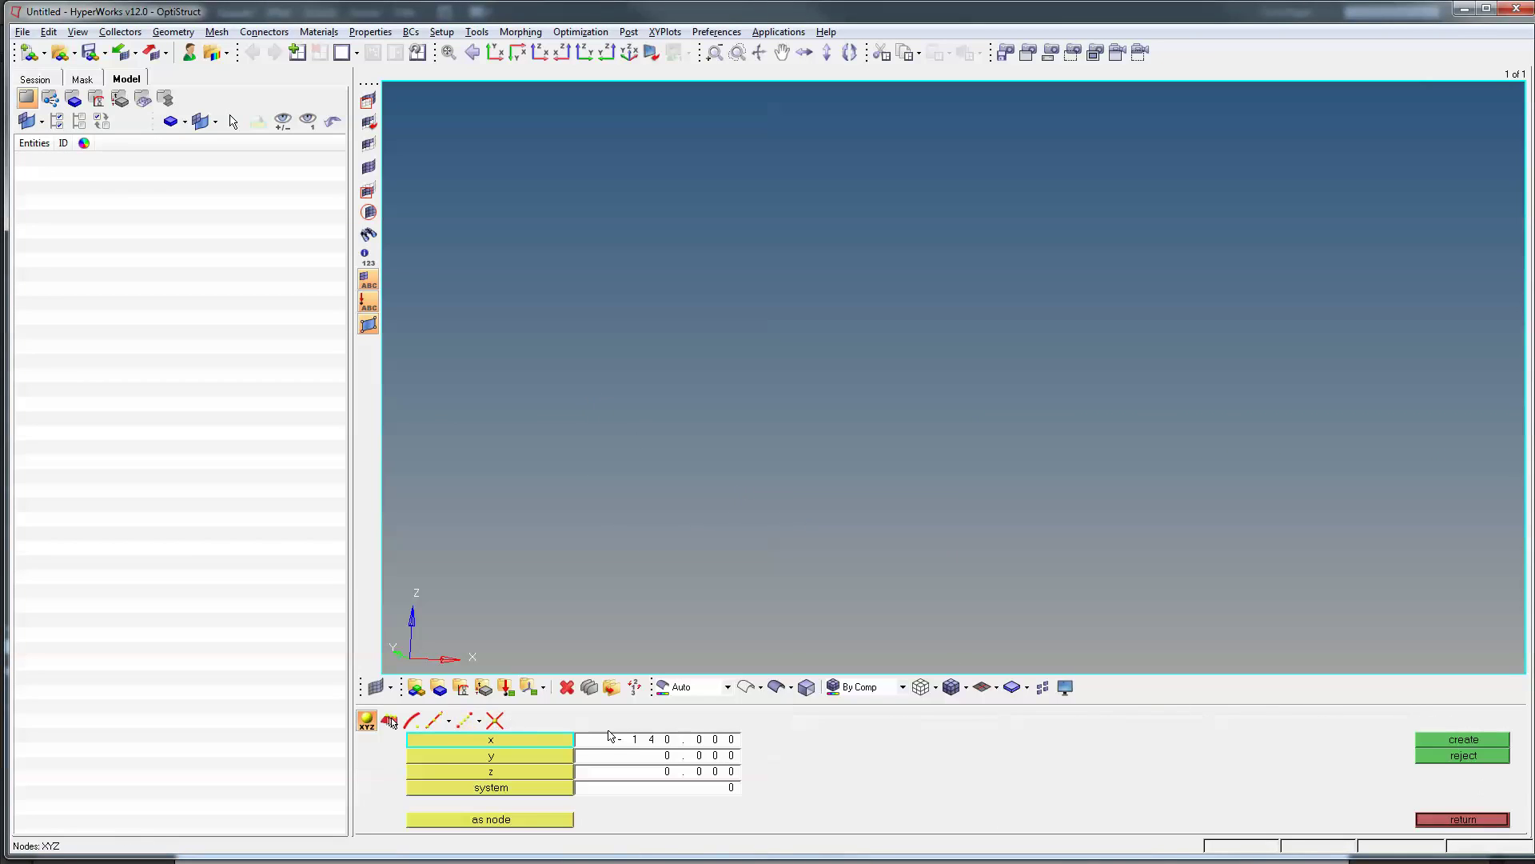
click(678, 739)
text(0)
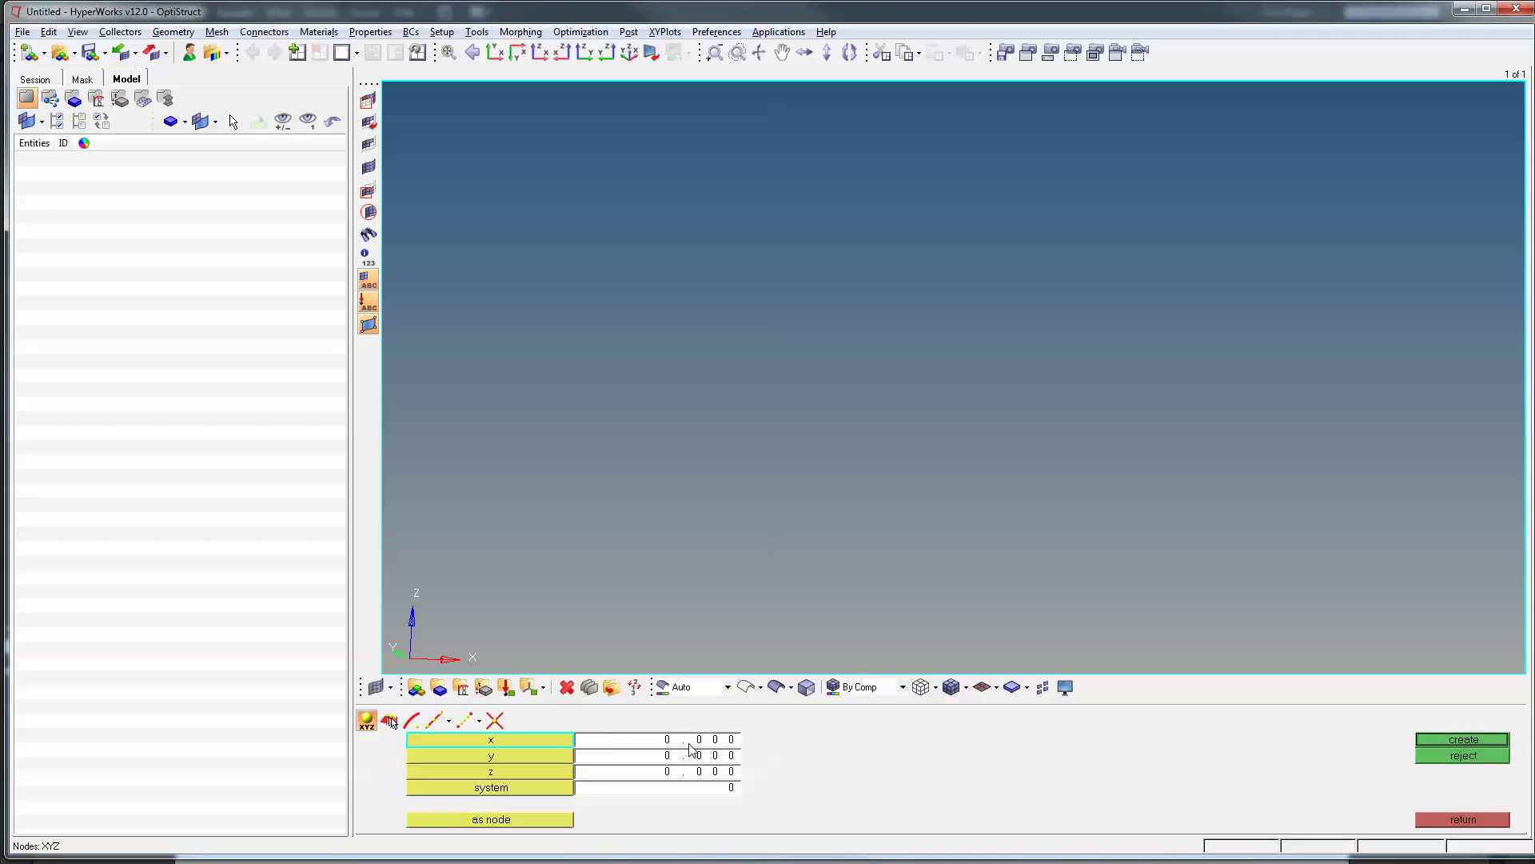
click(1458, 740)
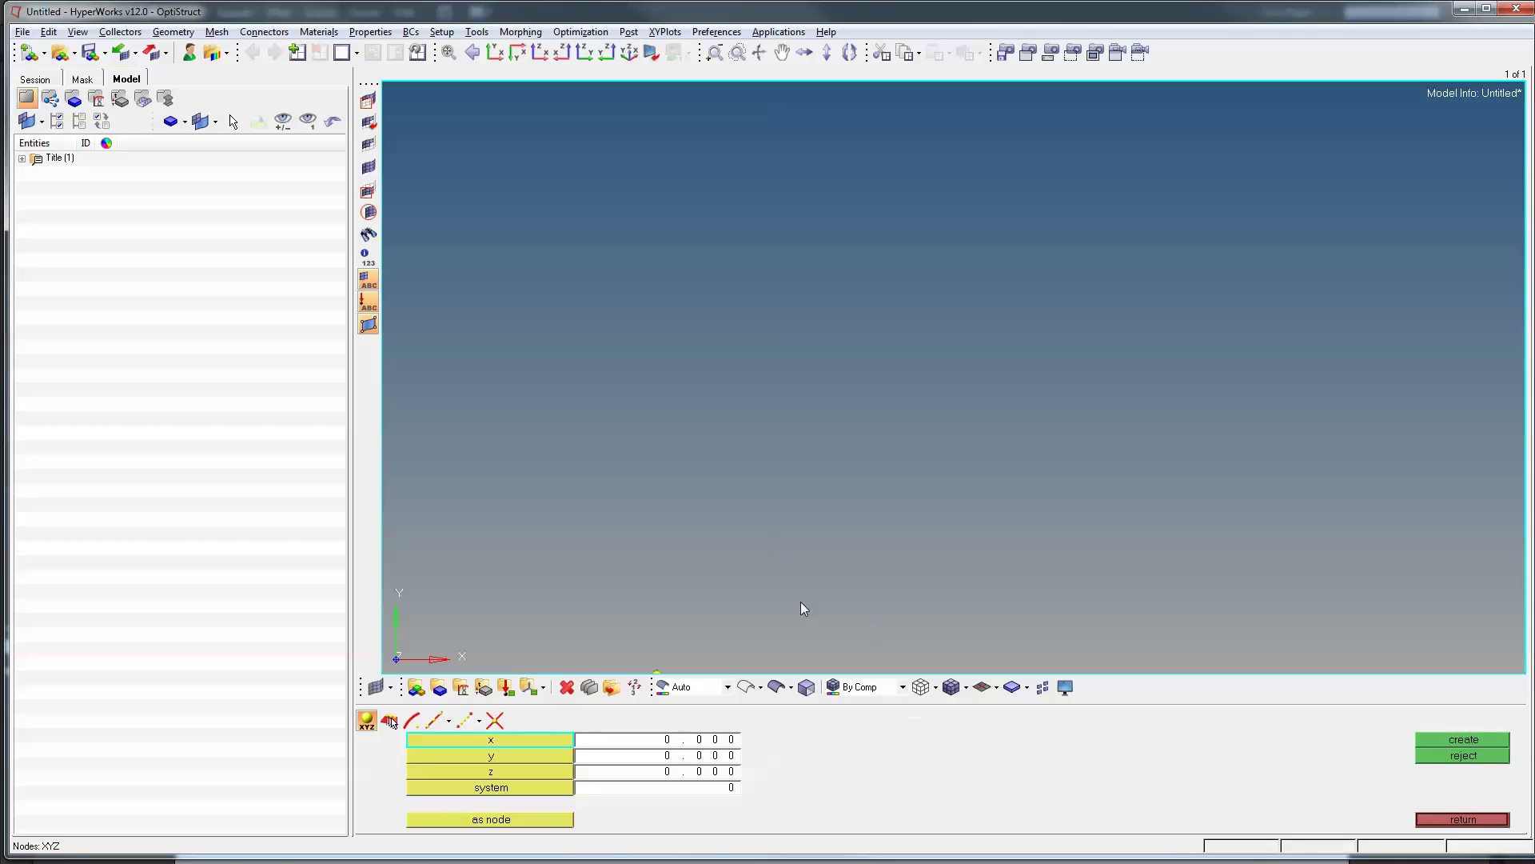
Create two corner nodes at x -140, y 0, one at z 25 and one at z -25.
click(686, 745)
text(-140)
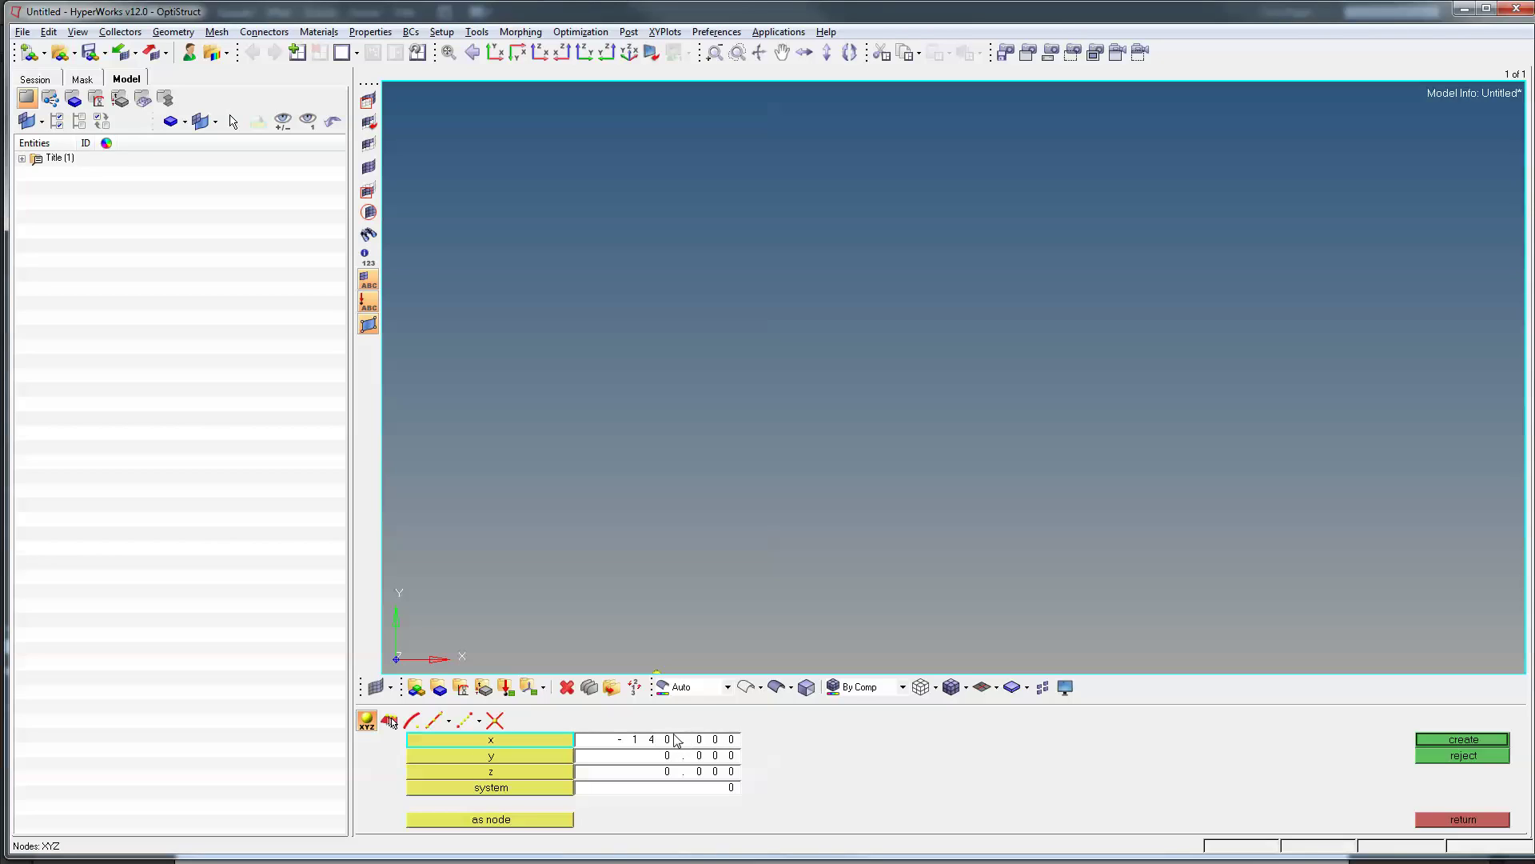
click(672, 758)
click(678, 776)
click(677, 776)
text(25)
click(694, 771)
text(-)
middle_click(915, 781)
key(f)
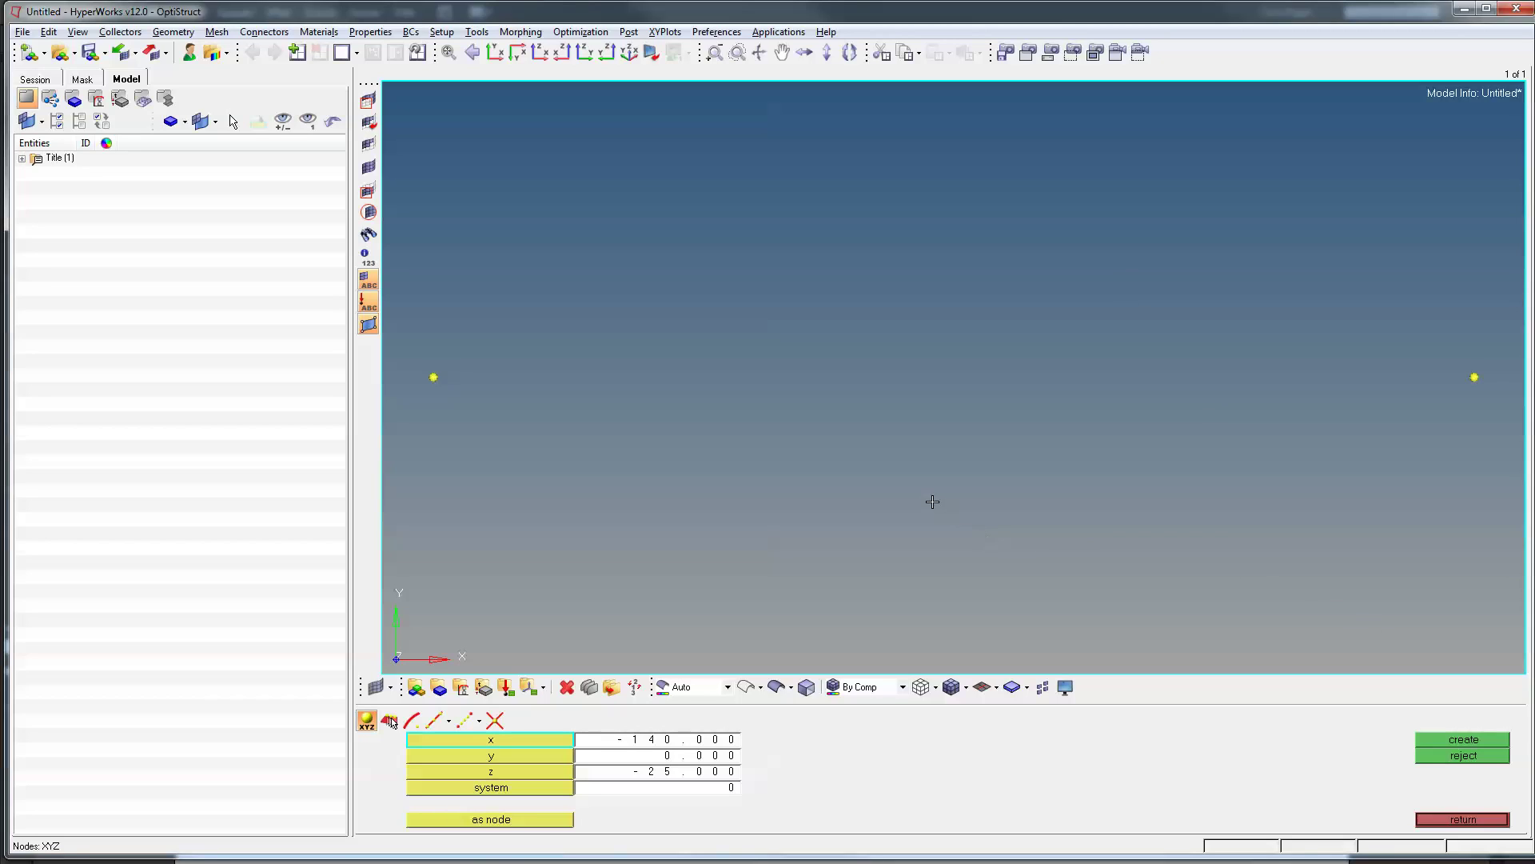
Create two corner nodes at x 140, y 0, with z -25 and z 25, and show the model in the XZ view.
click(677, 742)
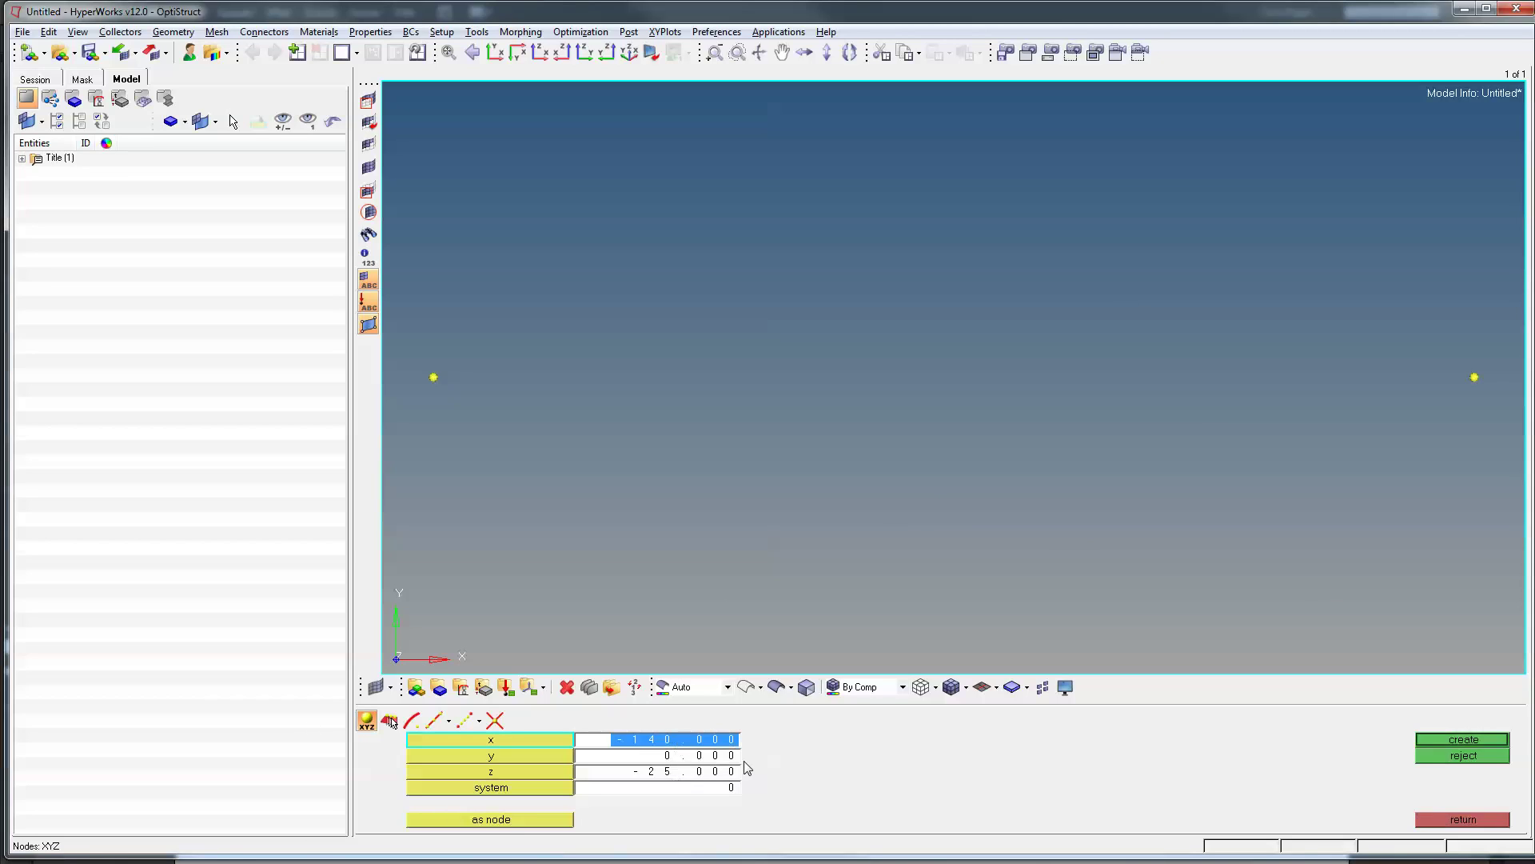
text(14)
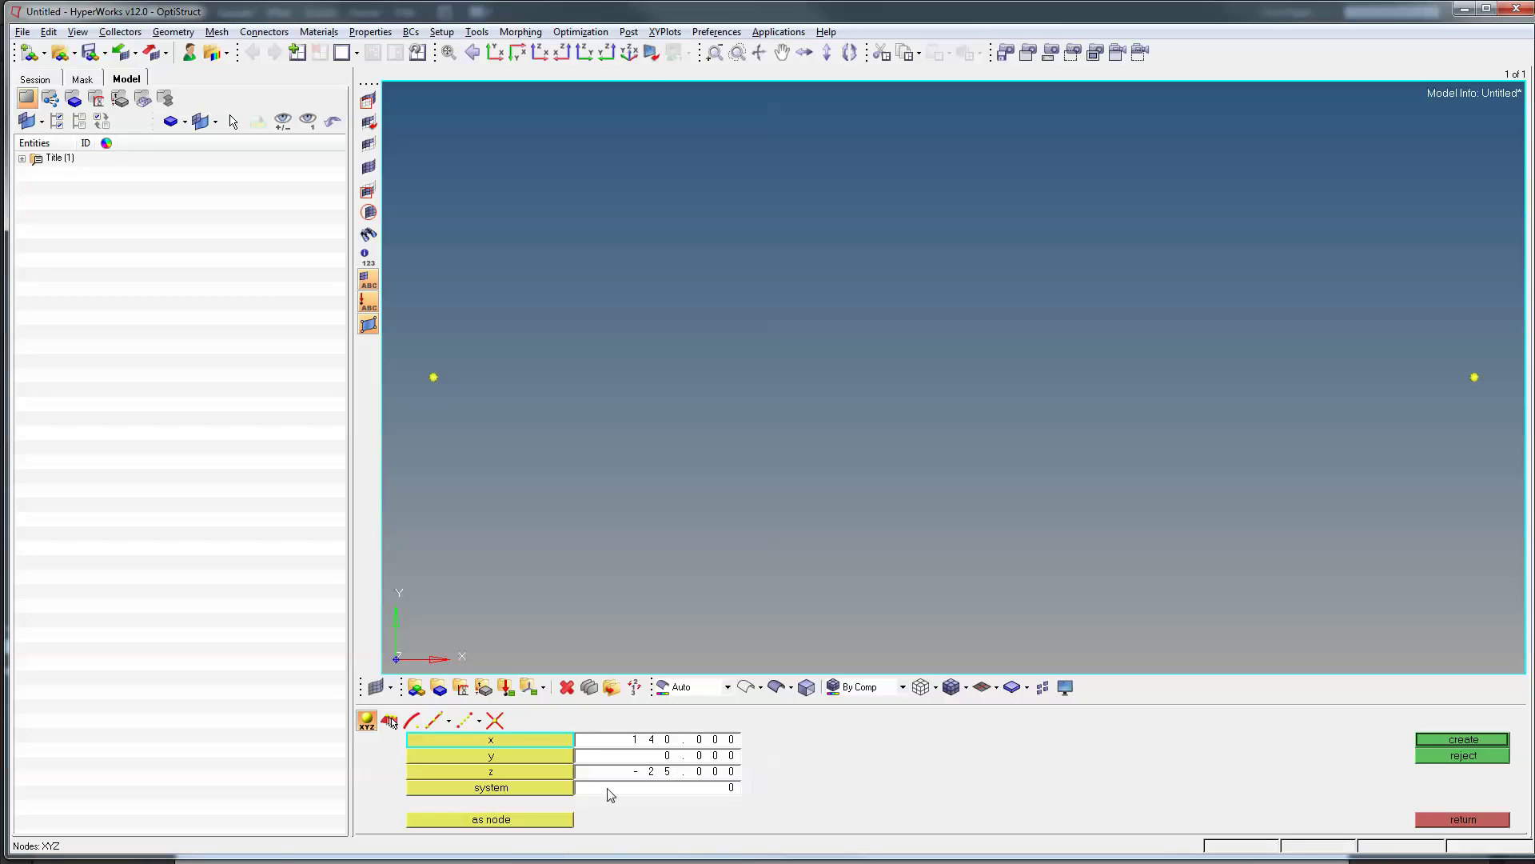
click(637, 774)
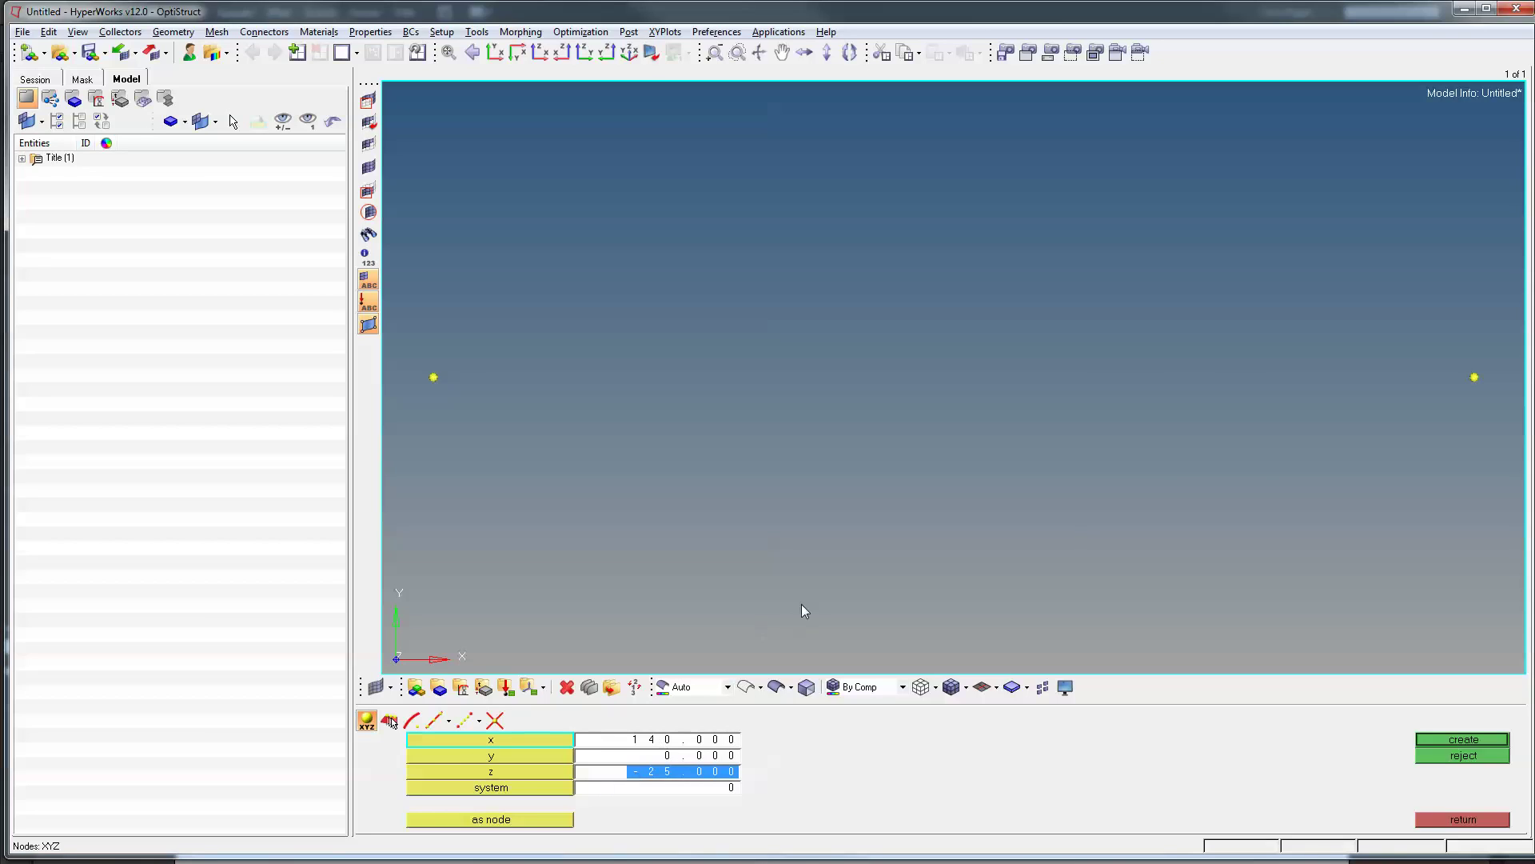
click(653, 767)
text(25)
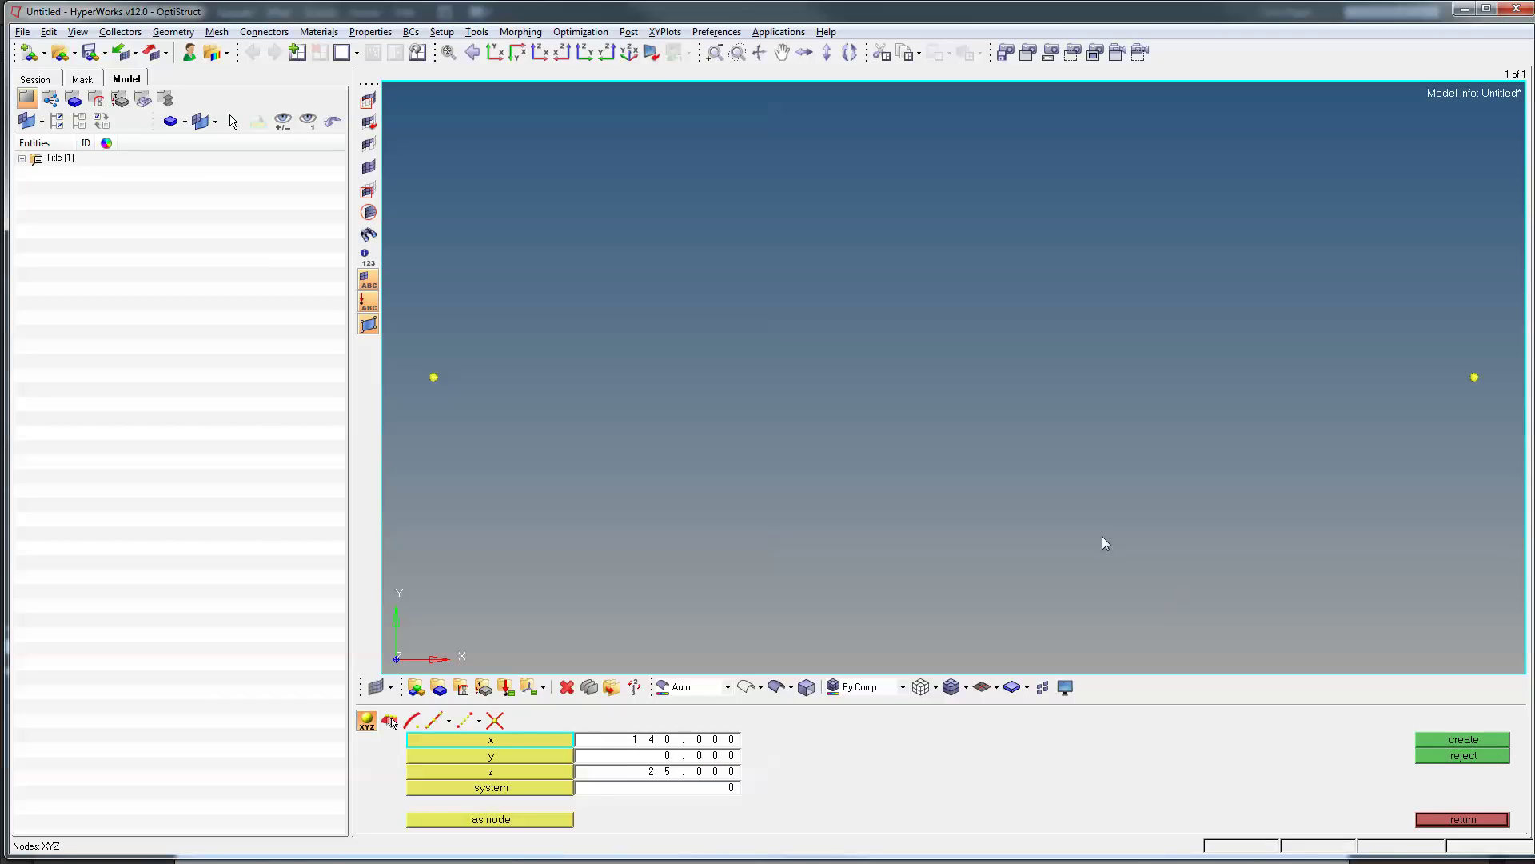
scroll(909, 428, down, 3)
scroll(920, 415, up, 1)
click(551, 53)
Create a node above the middle of the beam at x 0, y 0, z 30.
click(651, 742)
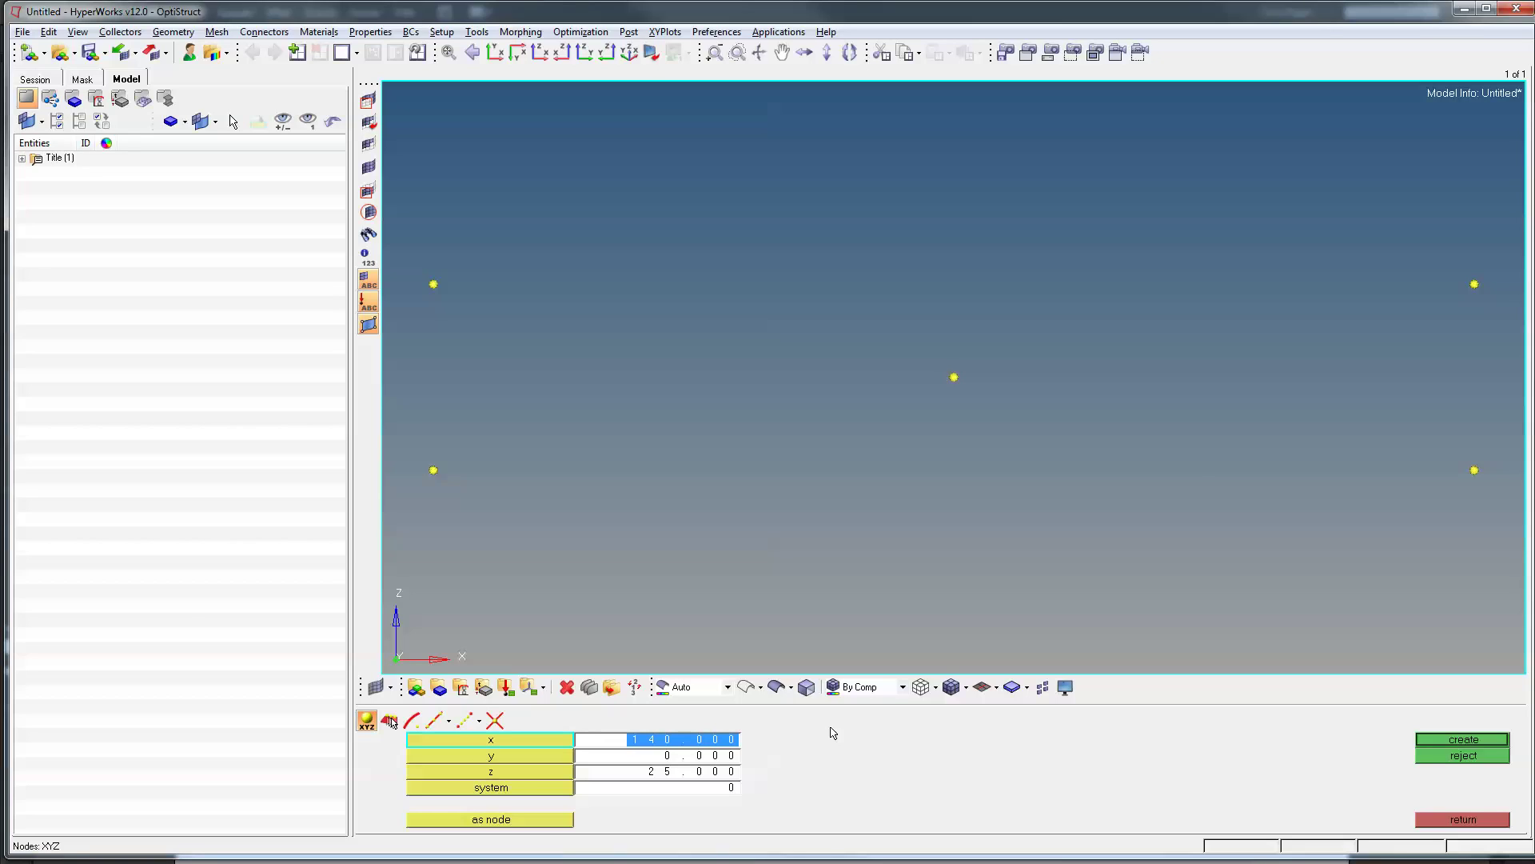
text(0)
click(695, 774)
text(30)
click(1462, 739)
Create support nodes at x 70 and x -70, both at y 0, z -30, rejecting the misplaced node at z 30.
click(673, 742)
text(70)
click(1469, 740)
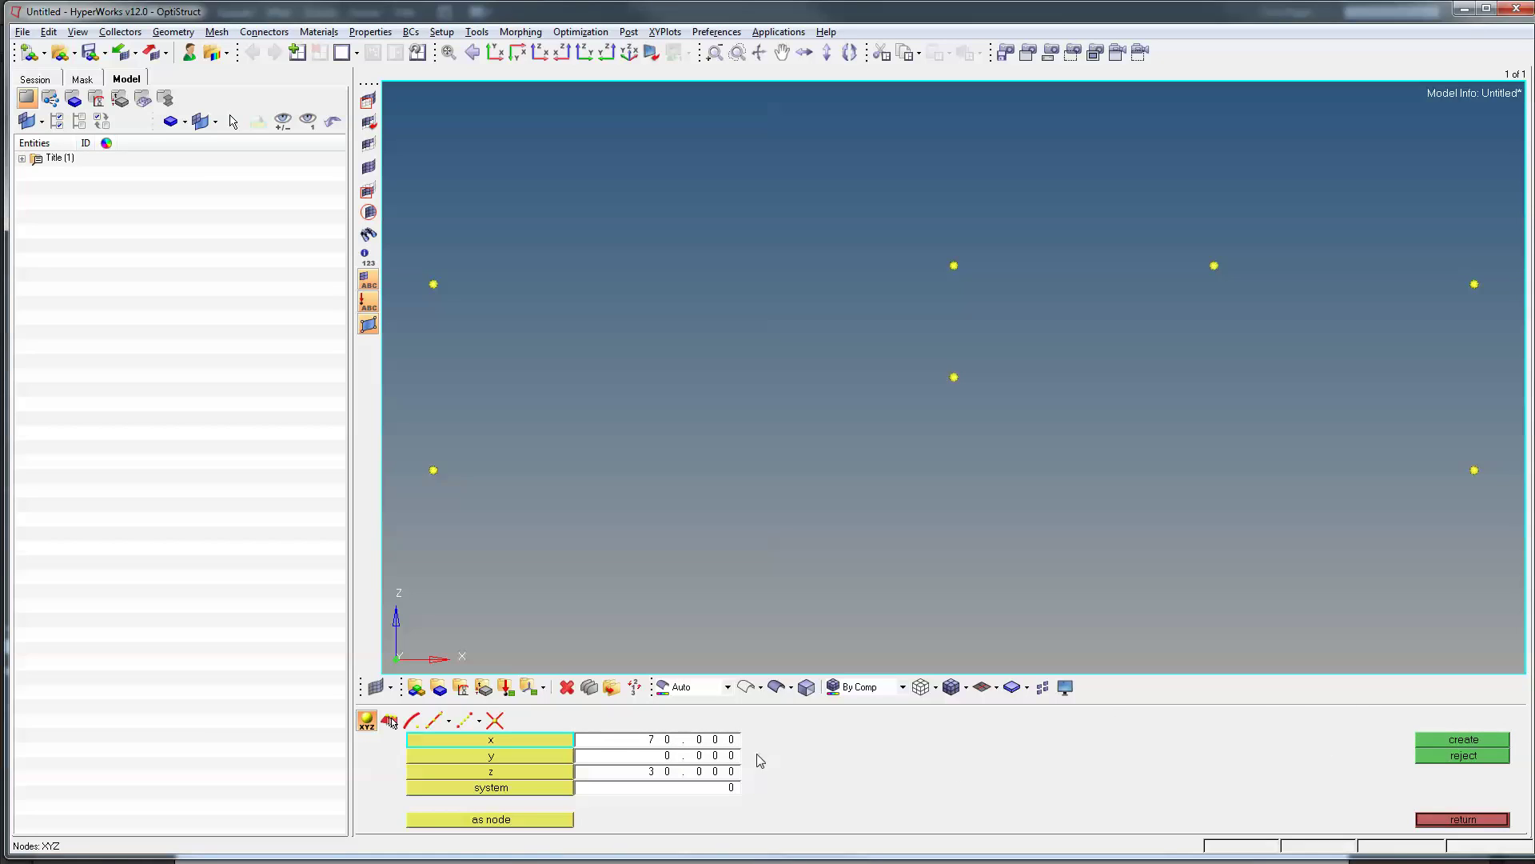
click(1476, 757)
click(693, 774)
key(BackSpace)
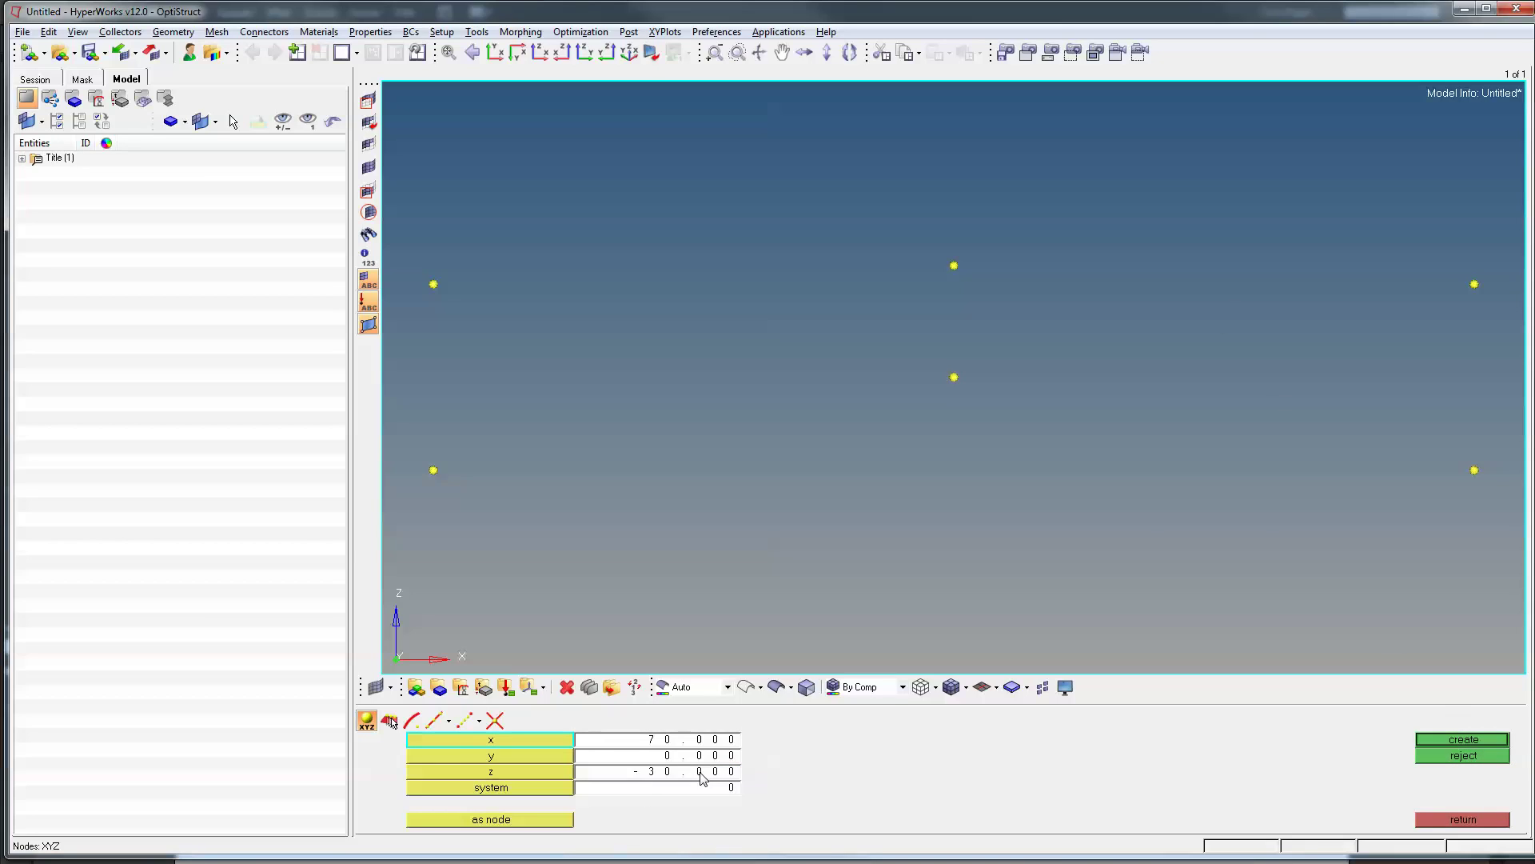
click(1439, 739)
click(693, 745)
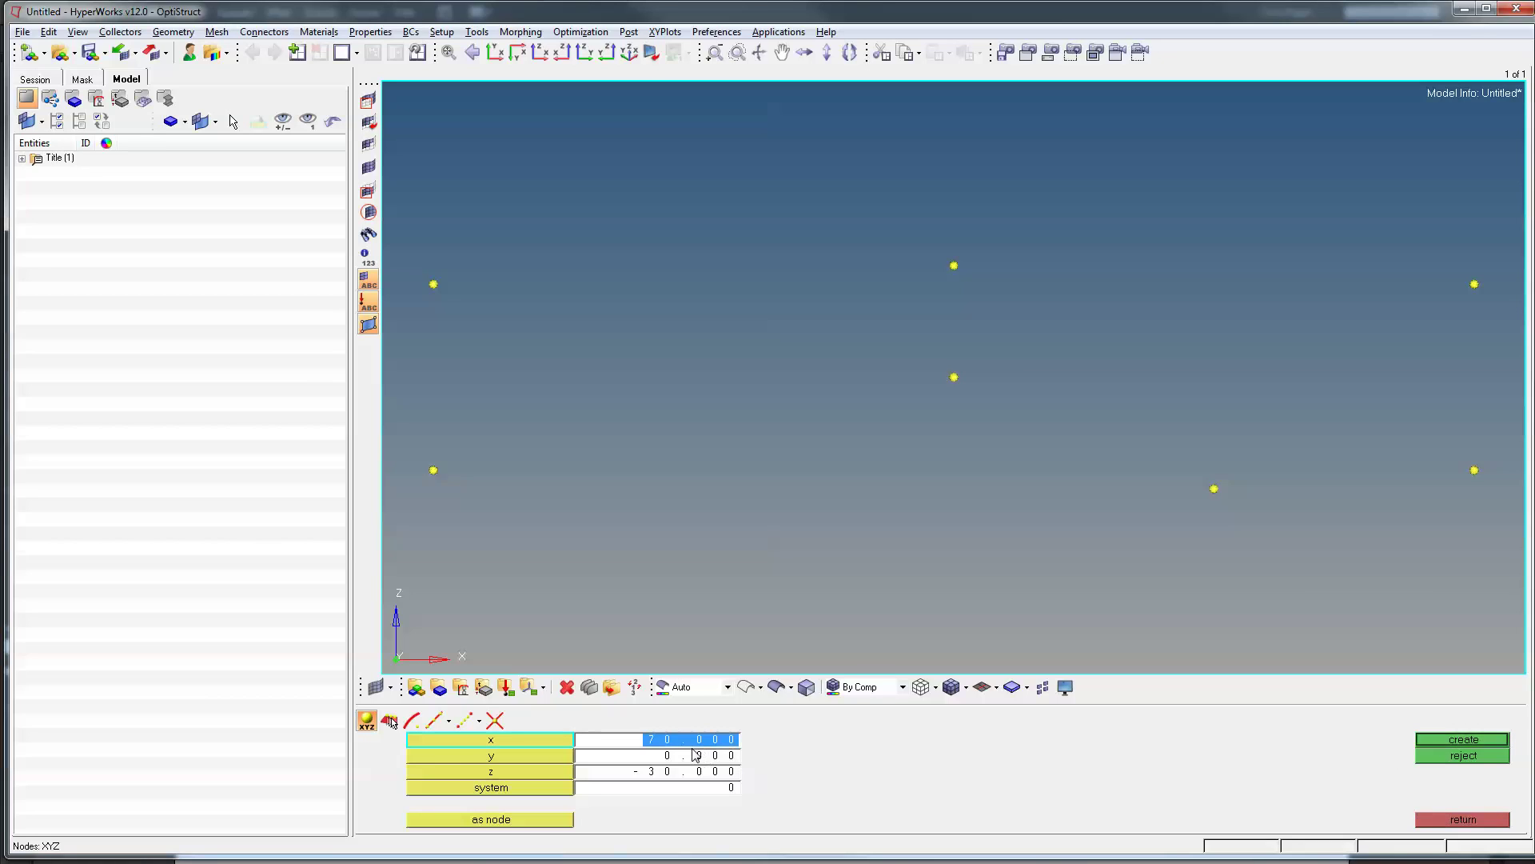
text(-70)
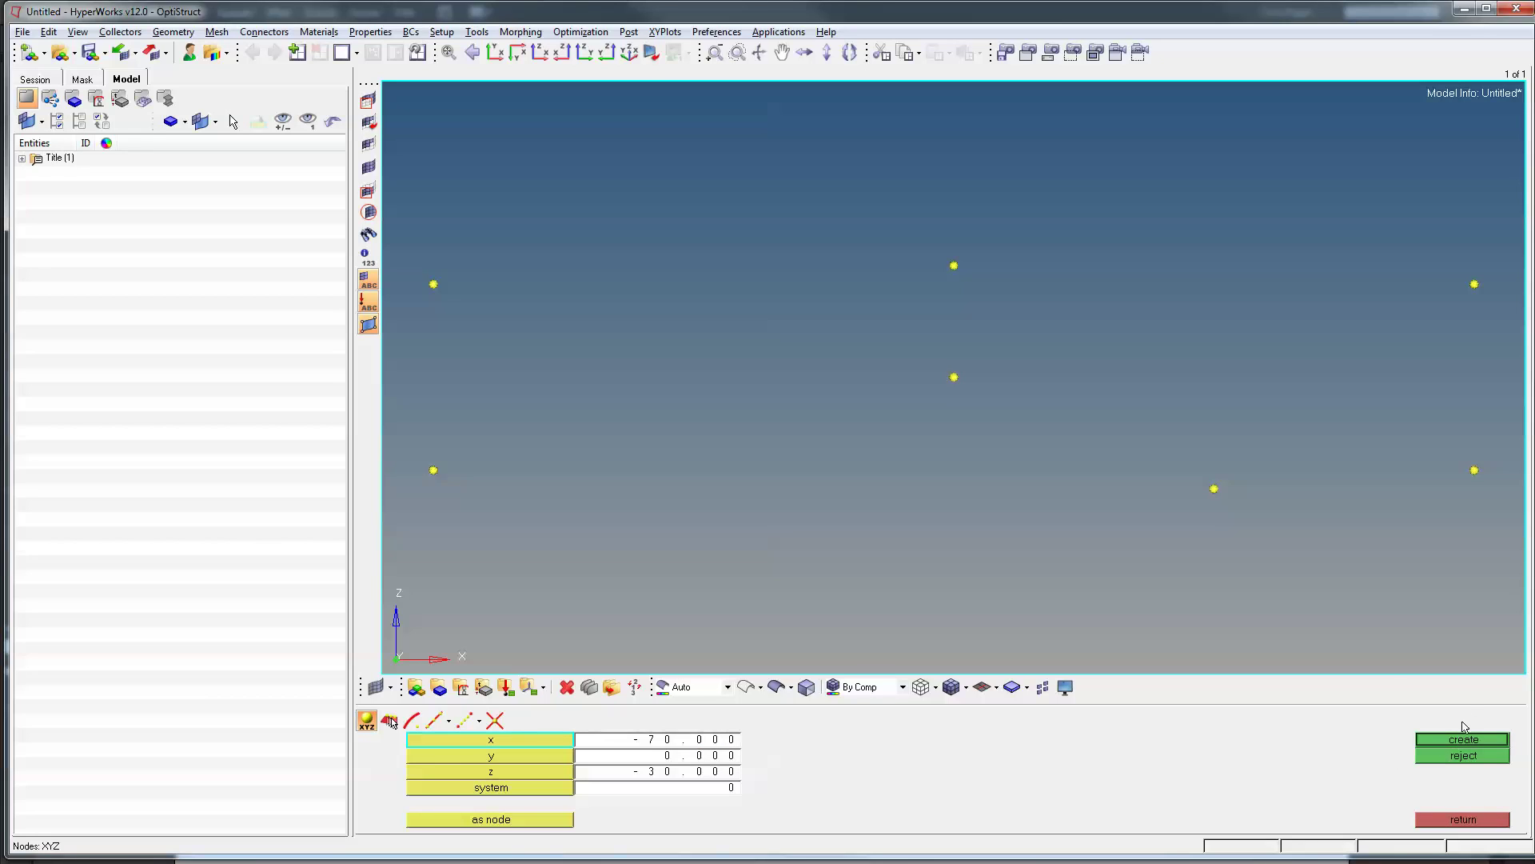
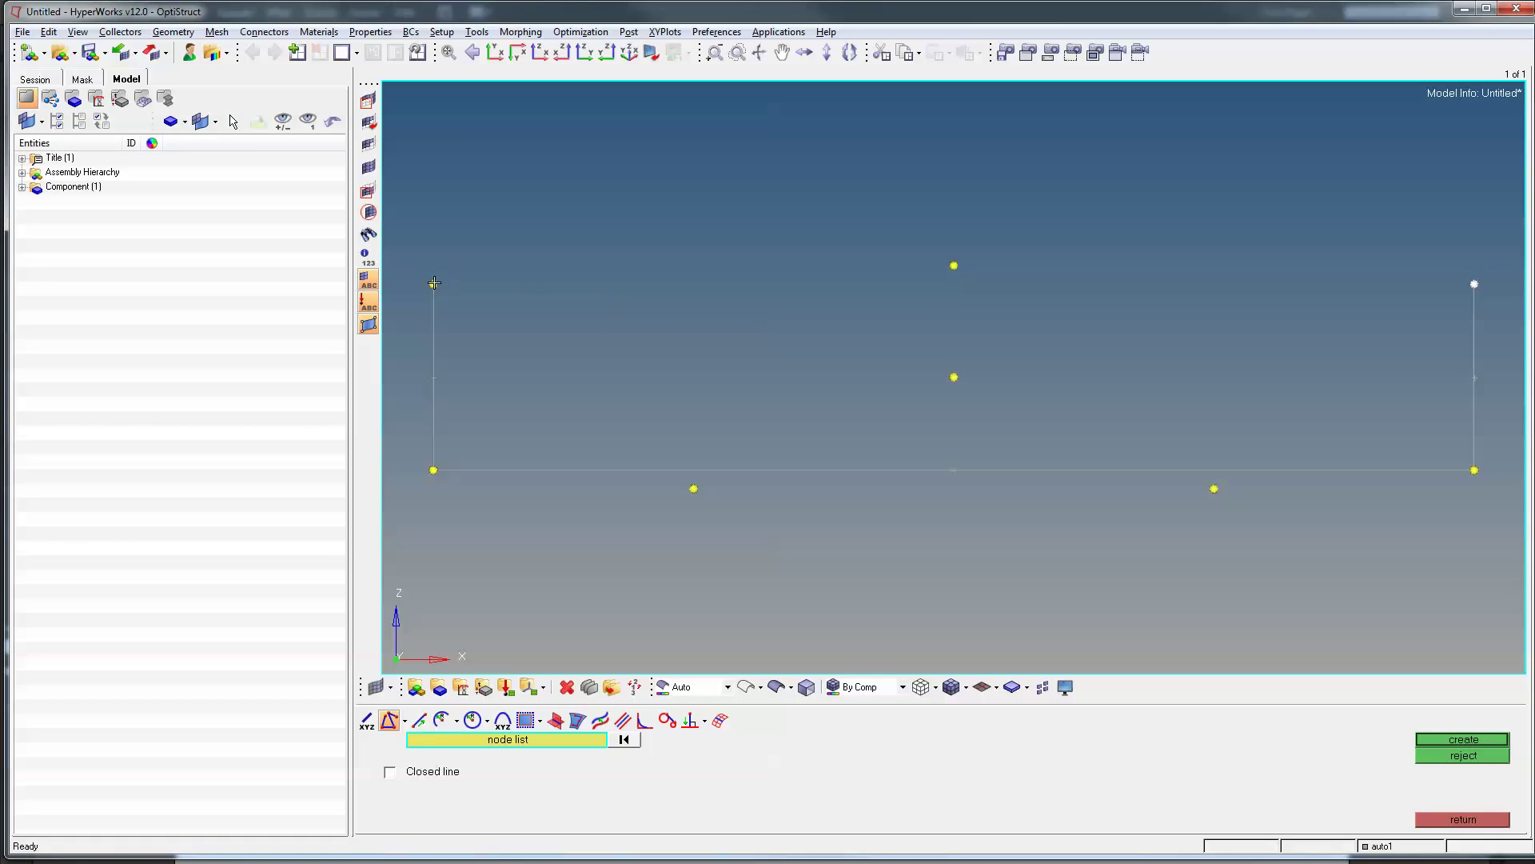
Close the rectangular outline with its upper line and fill the four lines with a spline surface, with auto create turned off.
middle_click(521, 312)
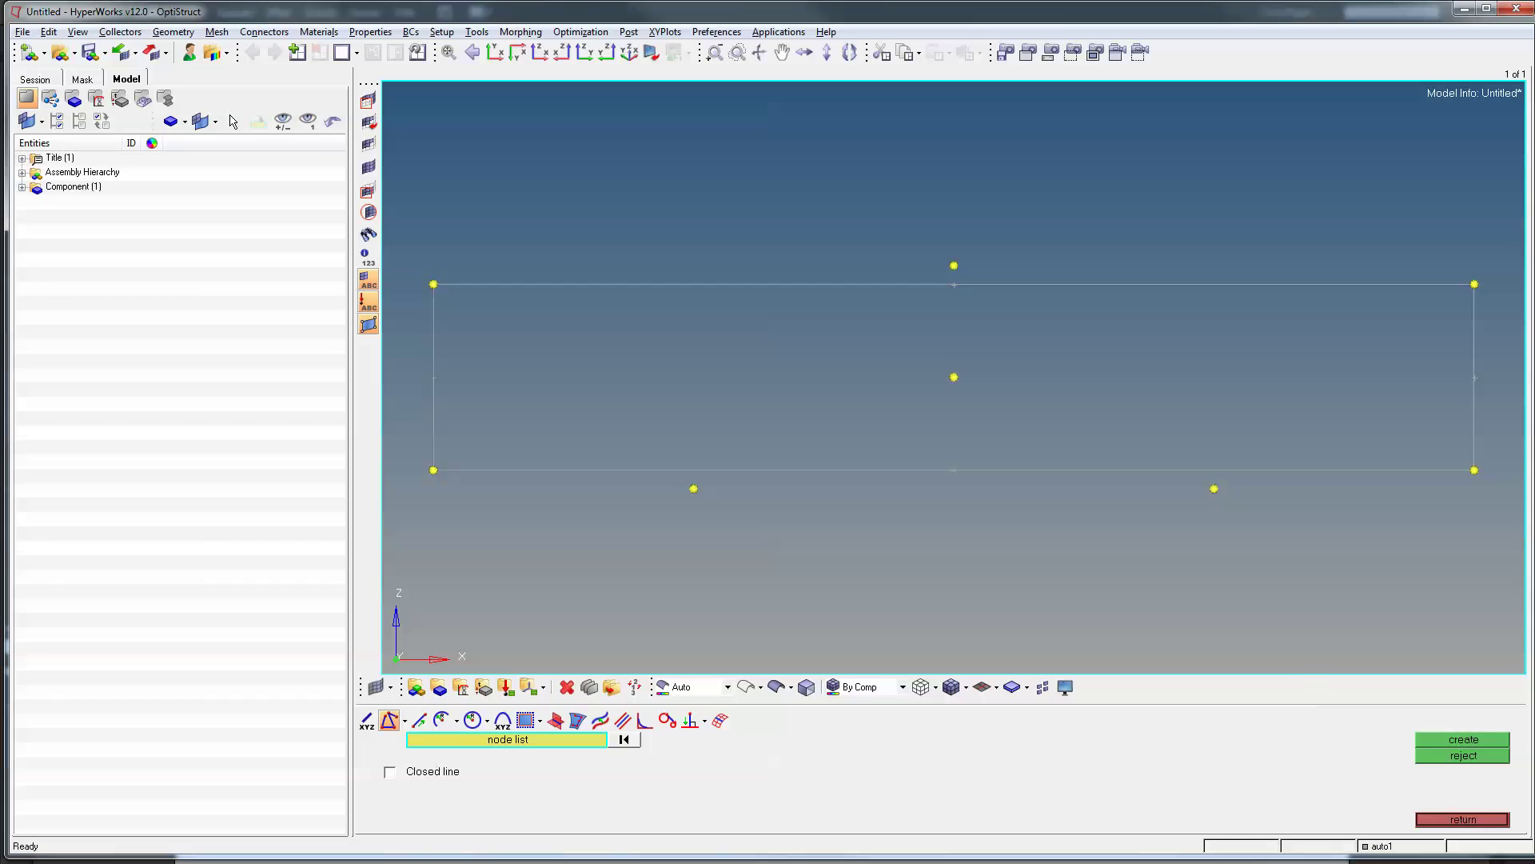
click(1463, 819)
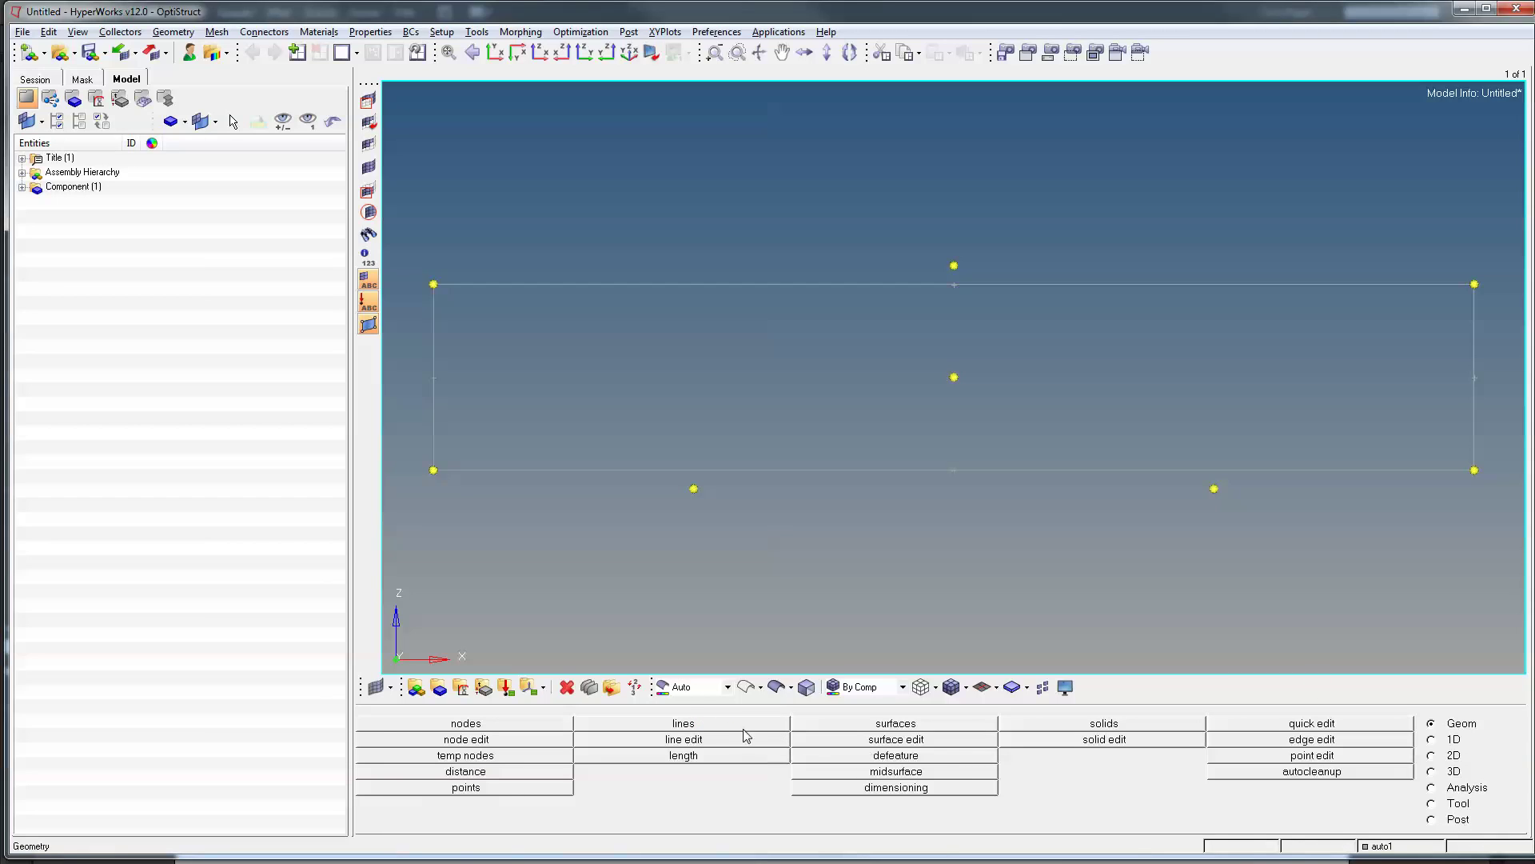
click(895, 723)
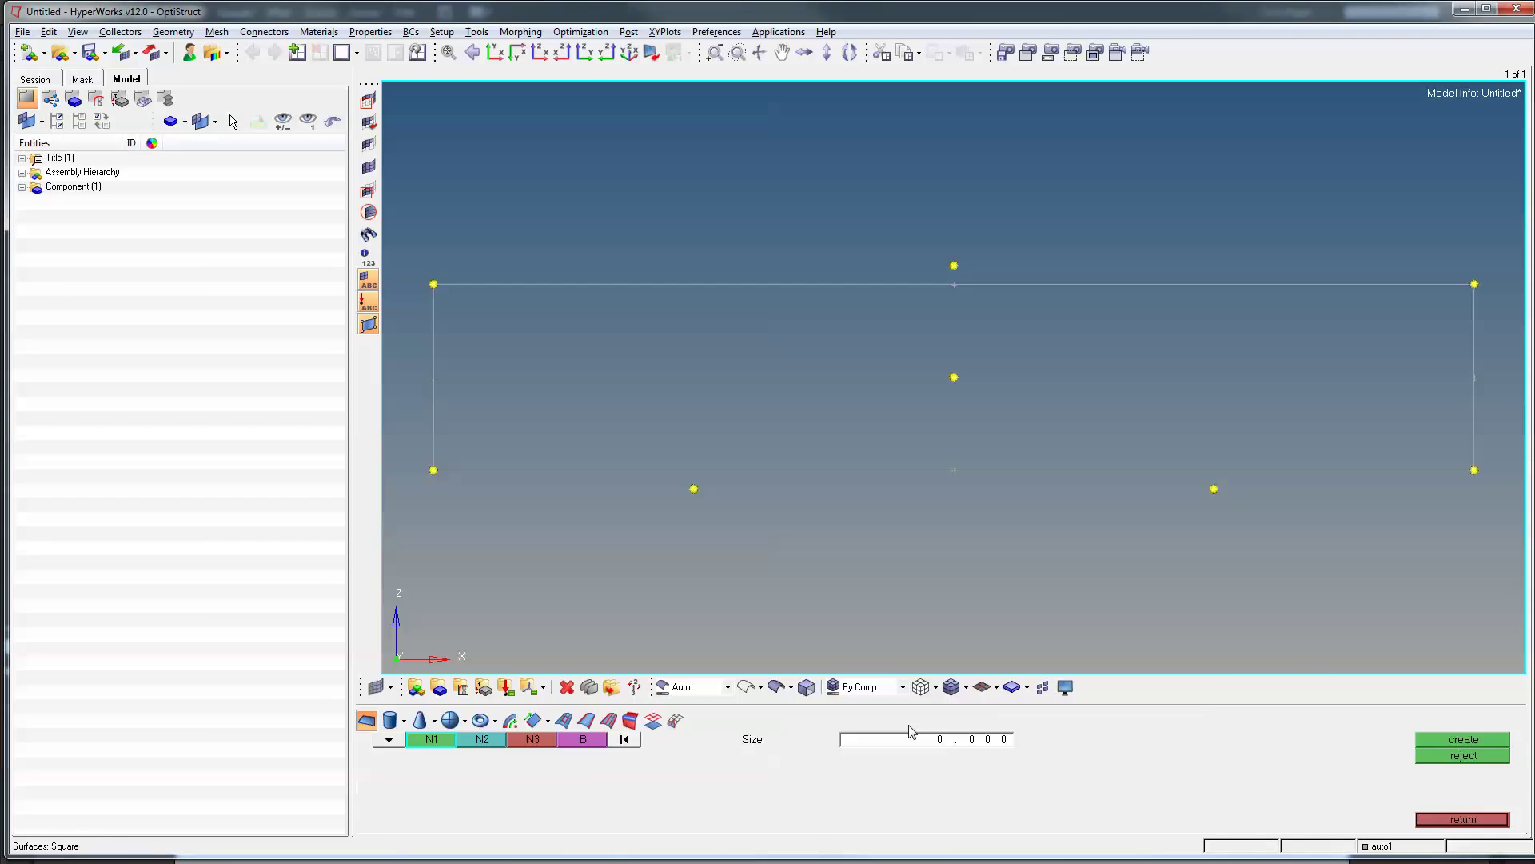
click(569, 724)
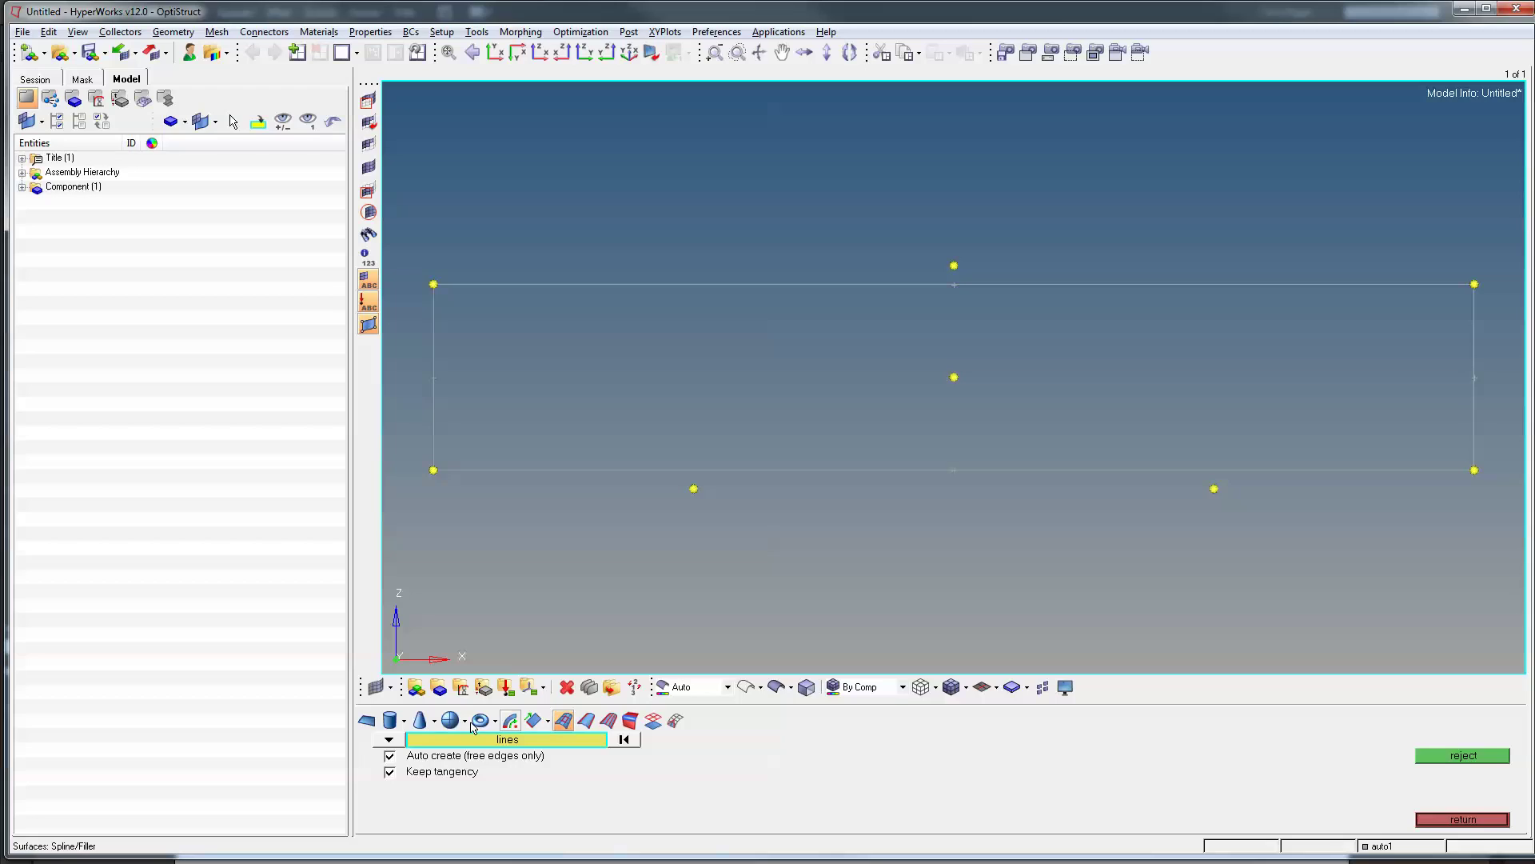
click(602, 469)
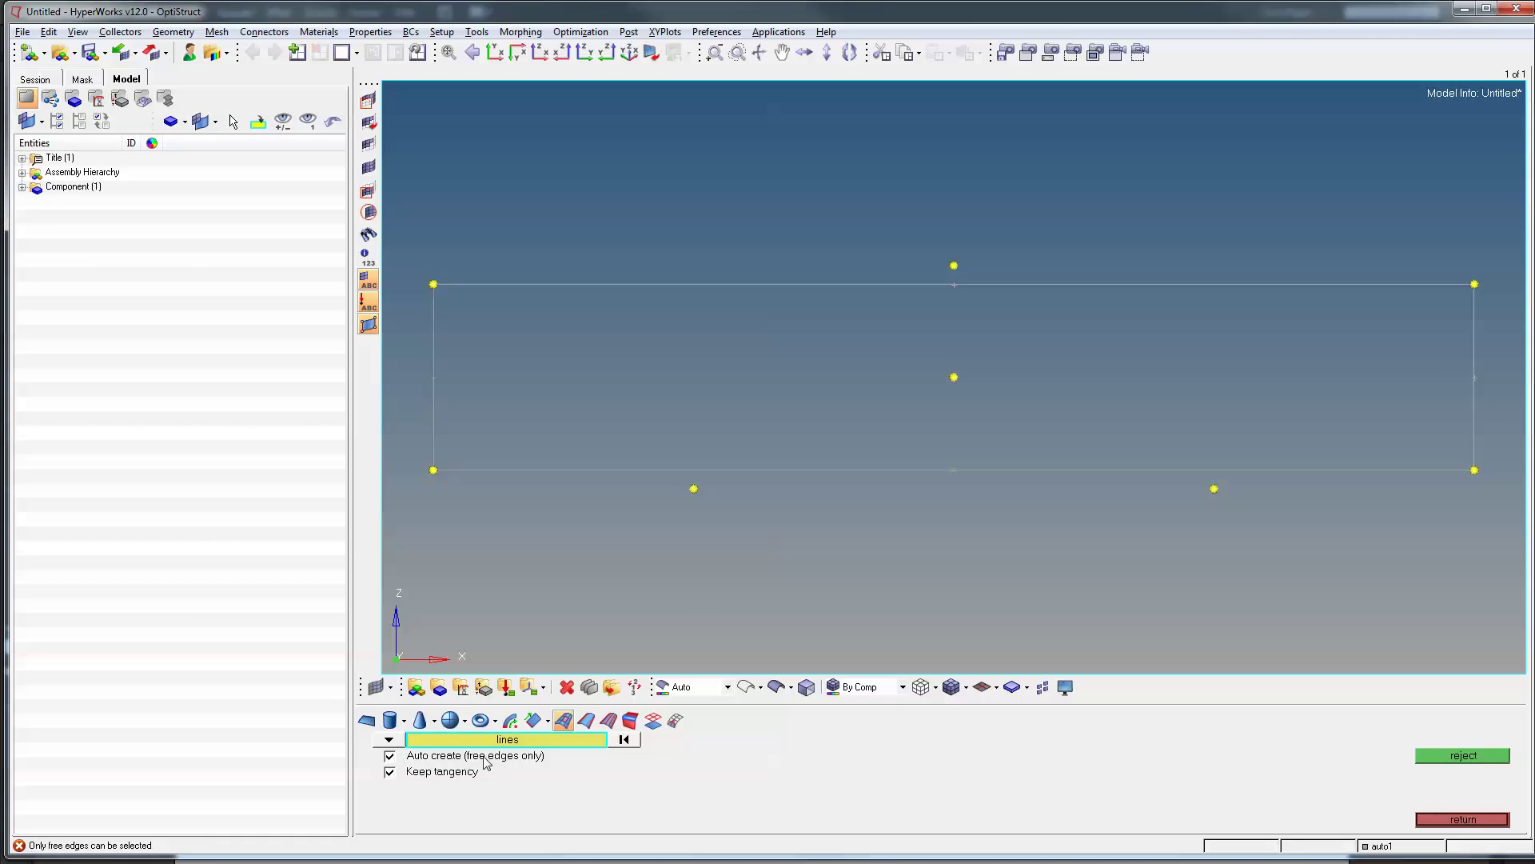
click(418, 755)
click(595, 469)
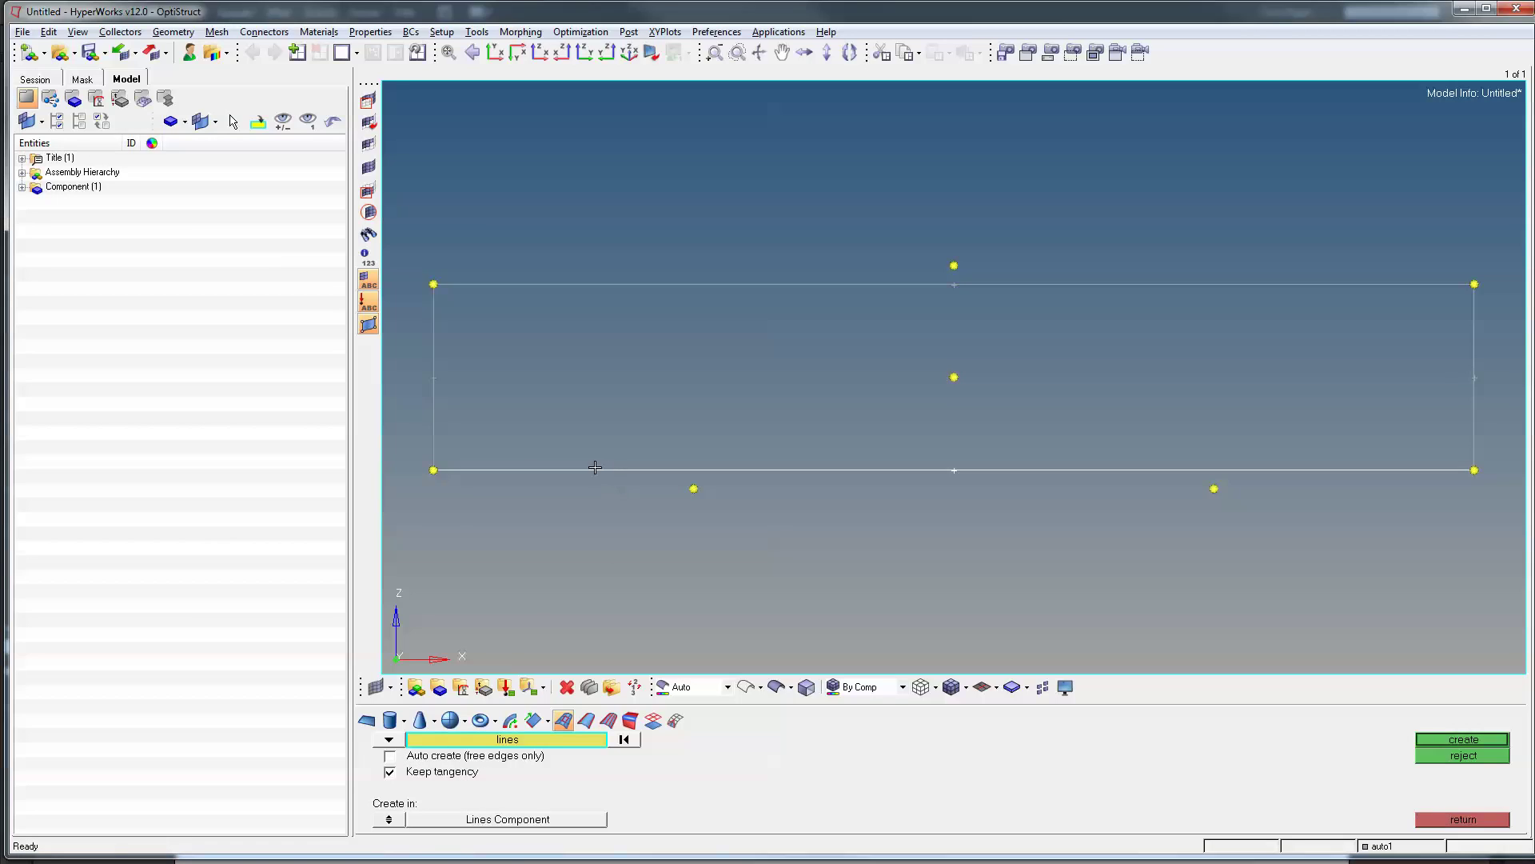
click(433, 373)
click(600, 285)
click(1475, 376)
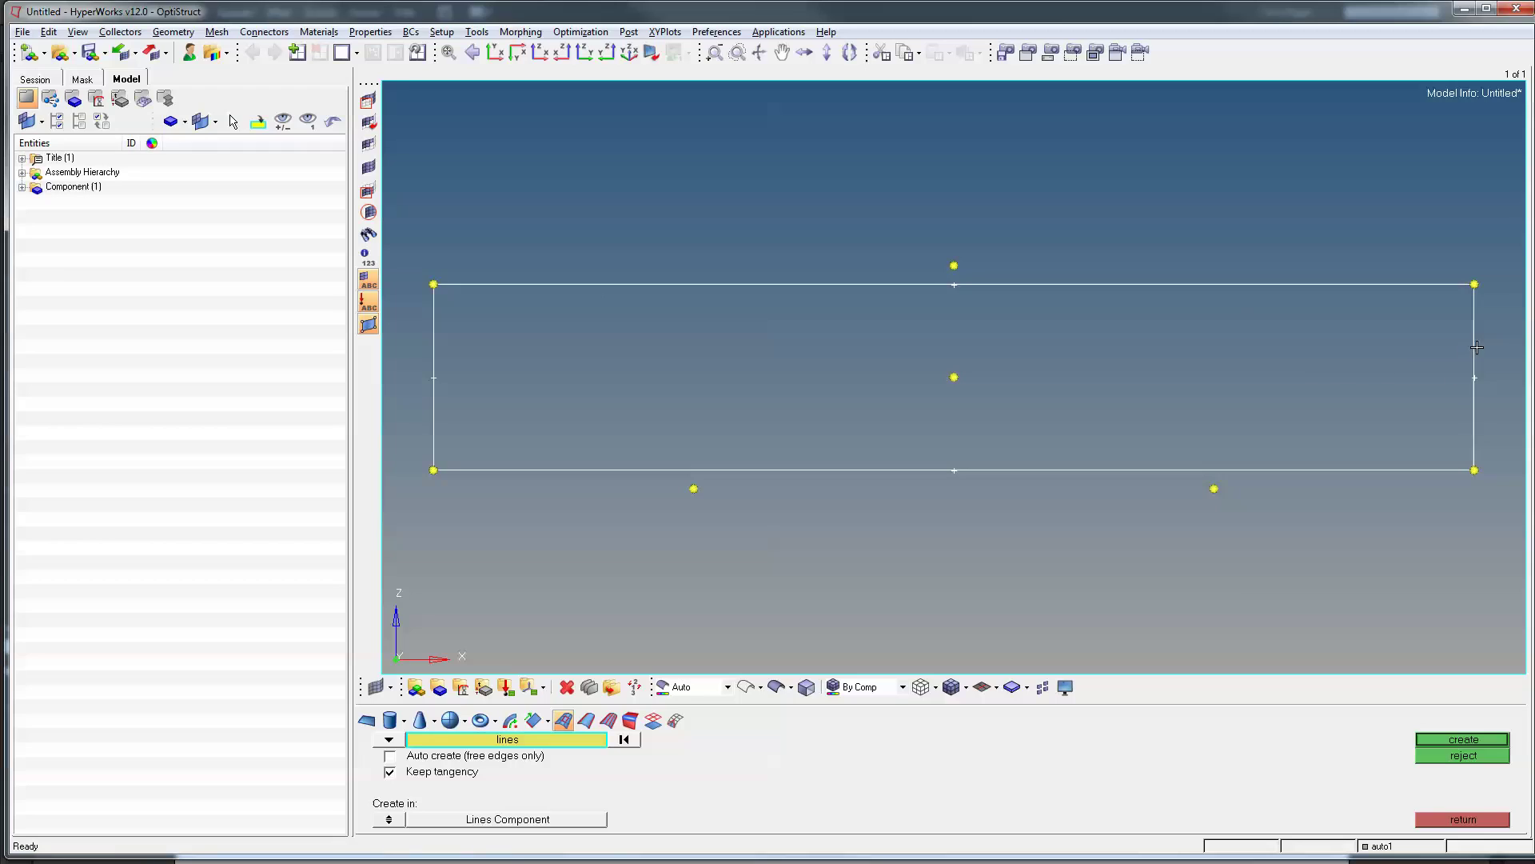
click(1462, 740)
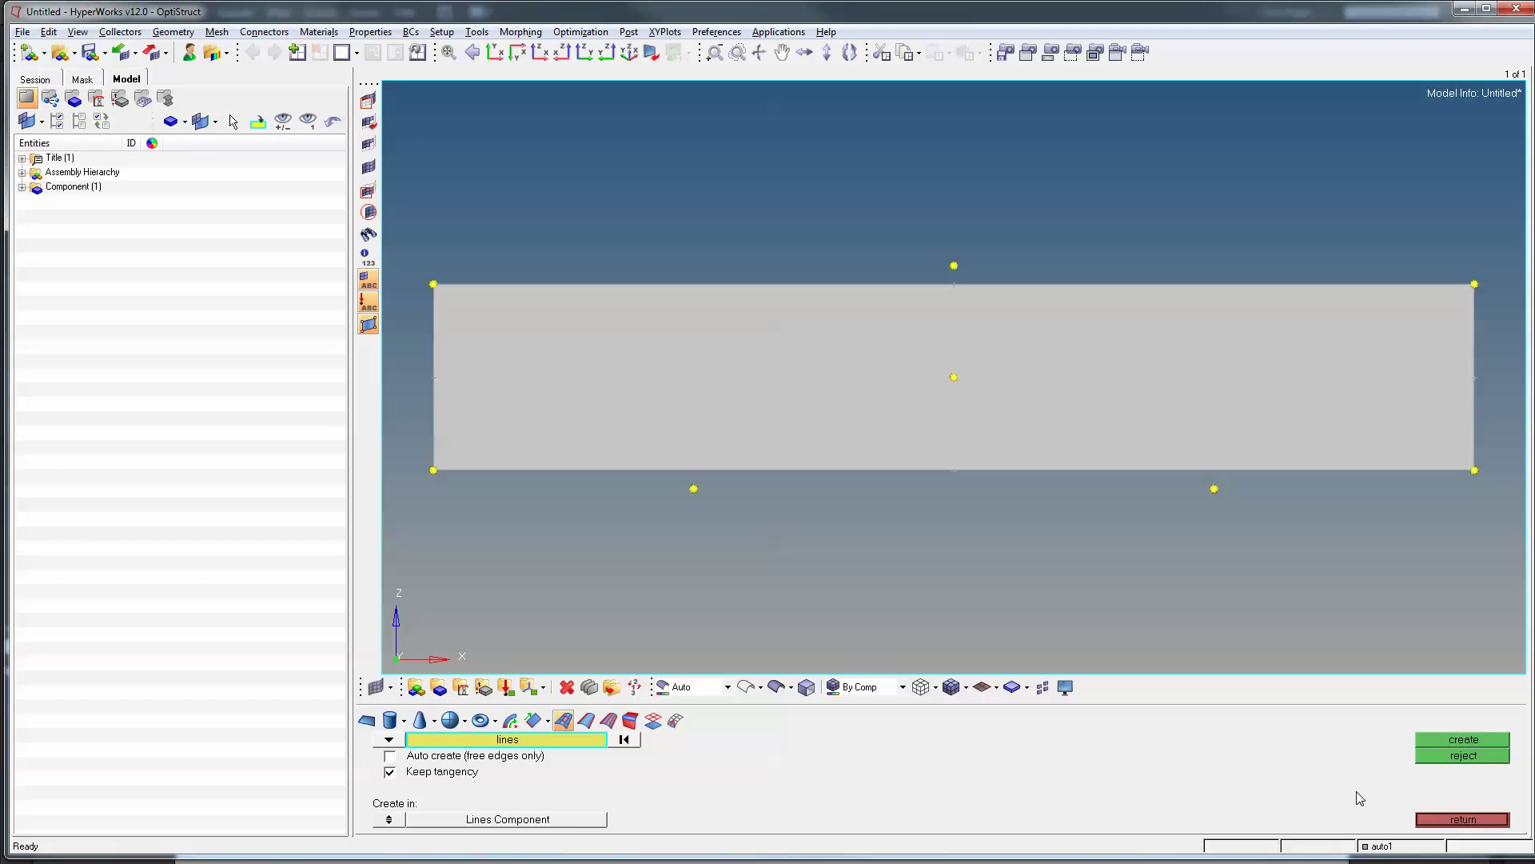
Create a material named Steel with the MAT1 card image.
right_click(146, 298)
mouse_move(187, 307)
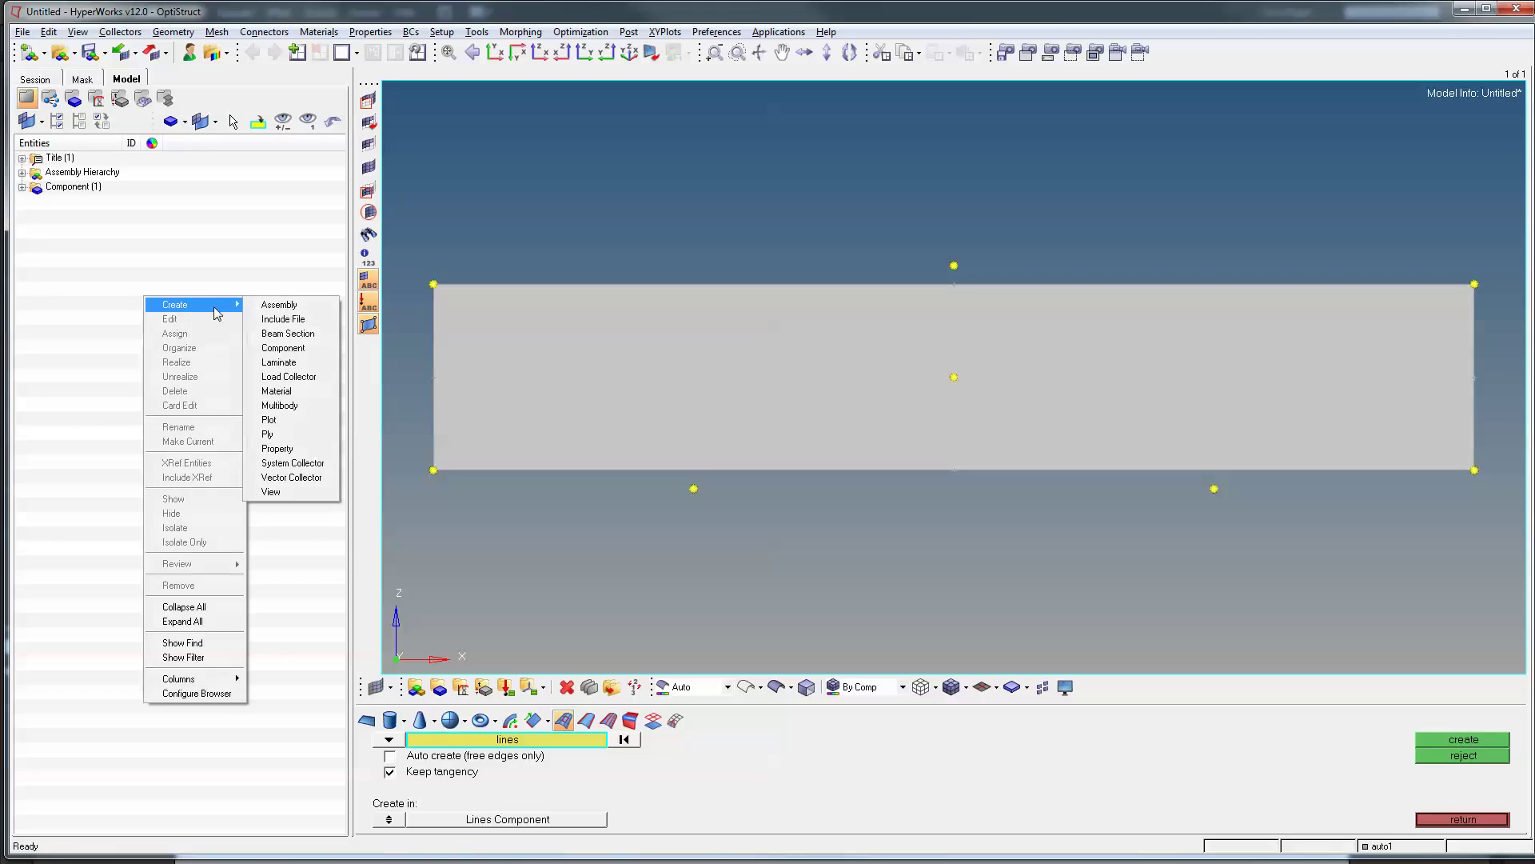
click(313, 398)
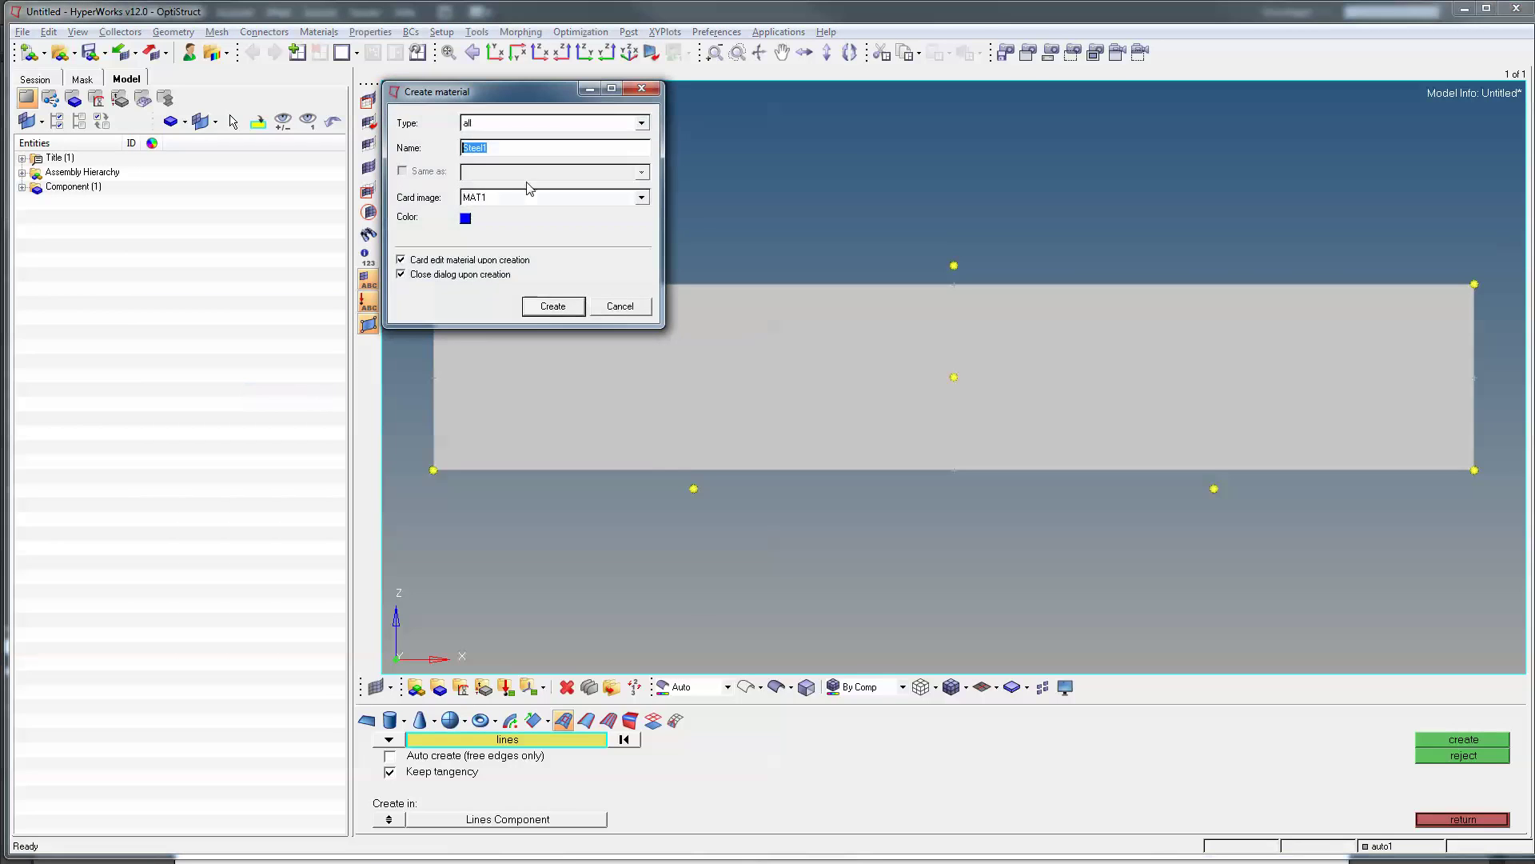
click(497, 152)
key(BackSpace)
click(553, 306)
Set the steel material's E to 2.1e5 and NU to 0.3 in its MAT1 card.
click(655, 636)
text(2.1e5)
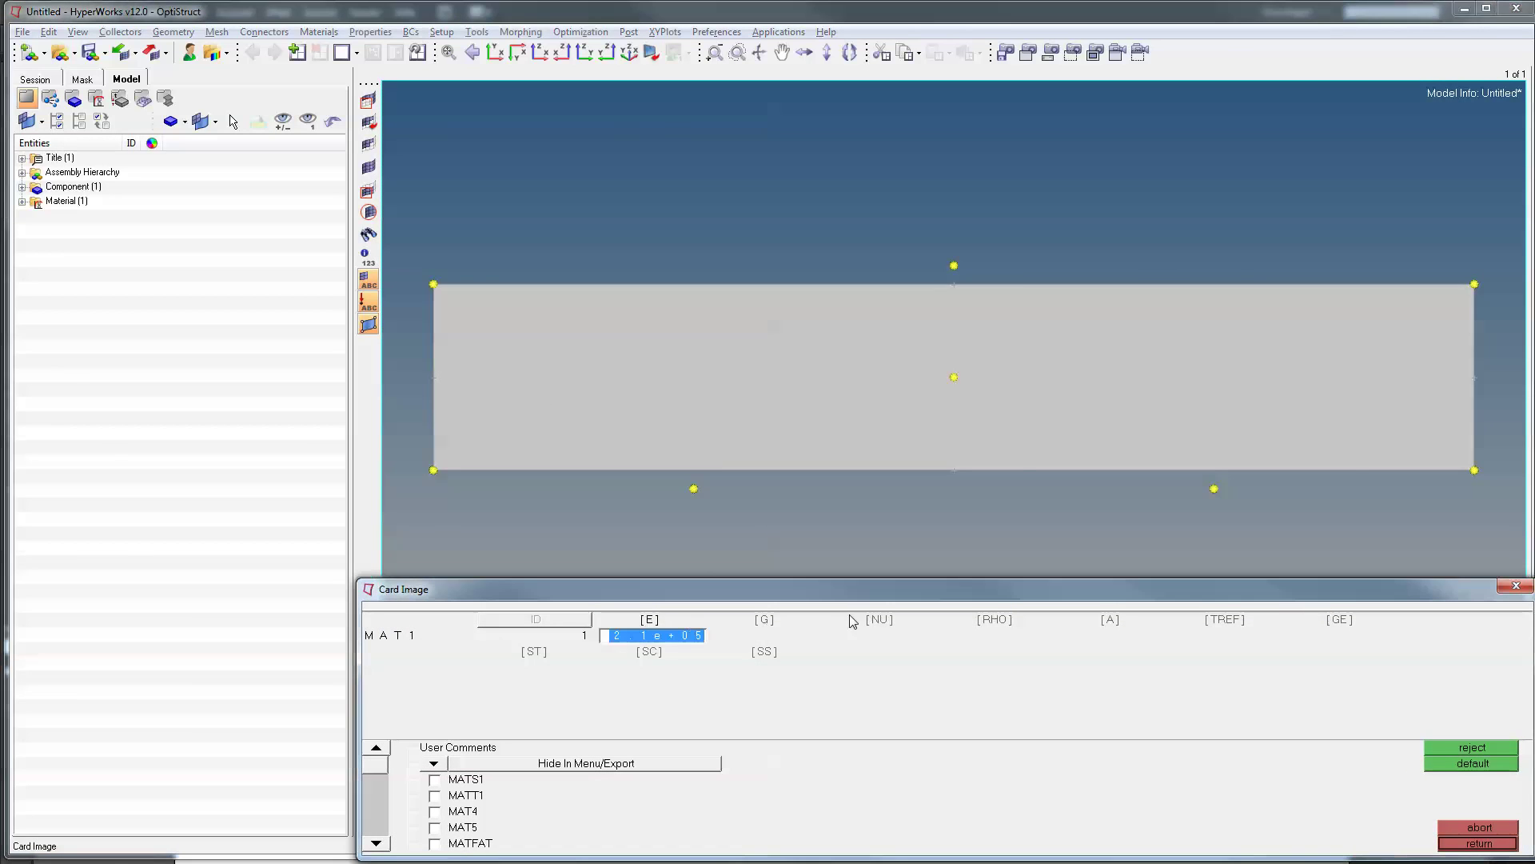
click(875, 632)
text(0.3)
key(Return)
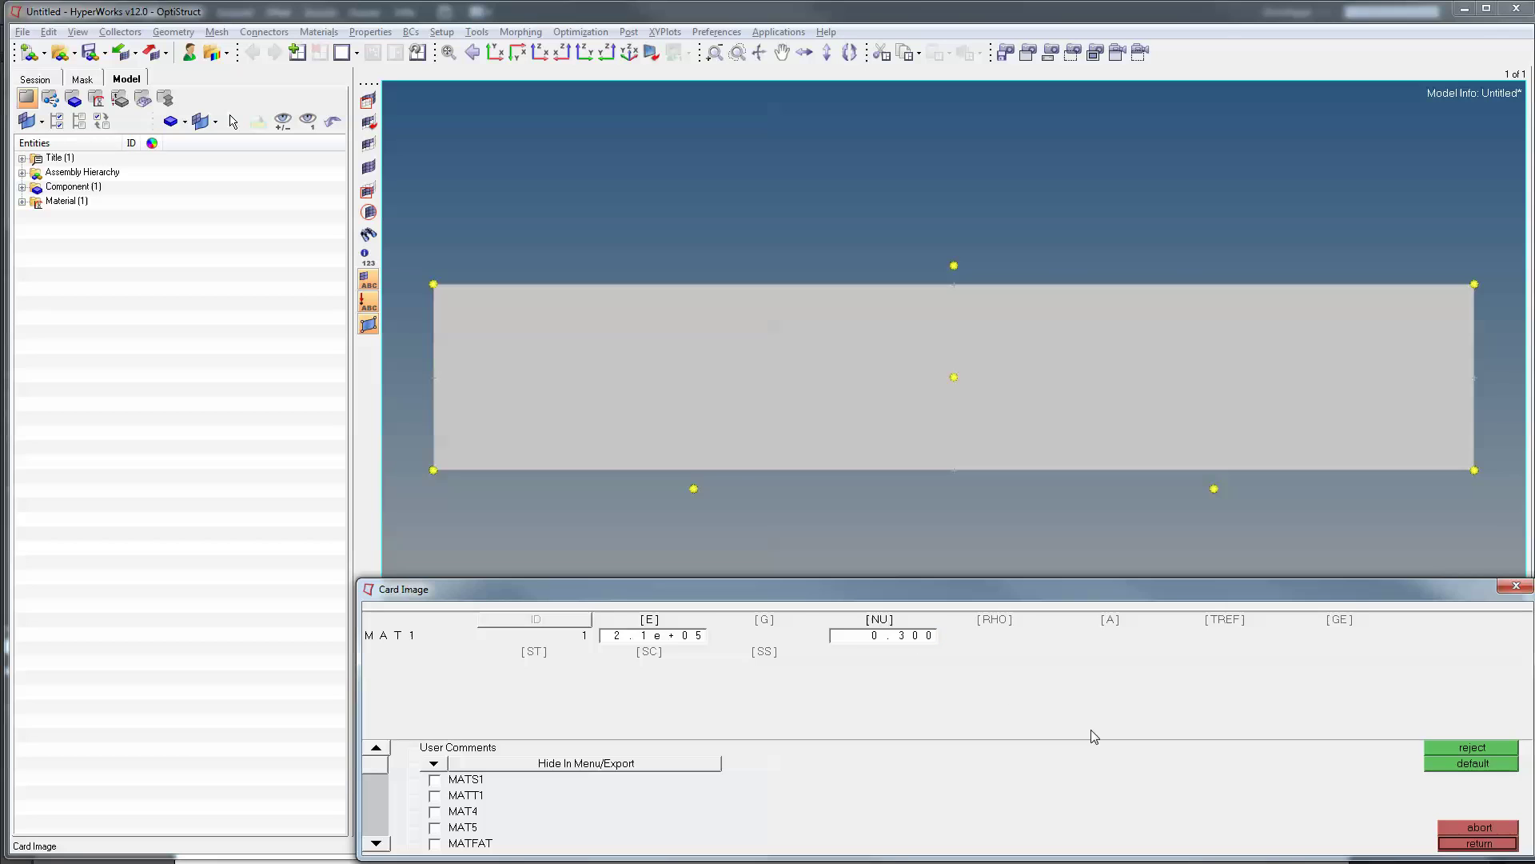
click(1508, 846)
Create a property named 1D_Prop1 with the PSHELL card image and the Steel material.
right_click(228, 336)
mouse_move(278, 339)
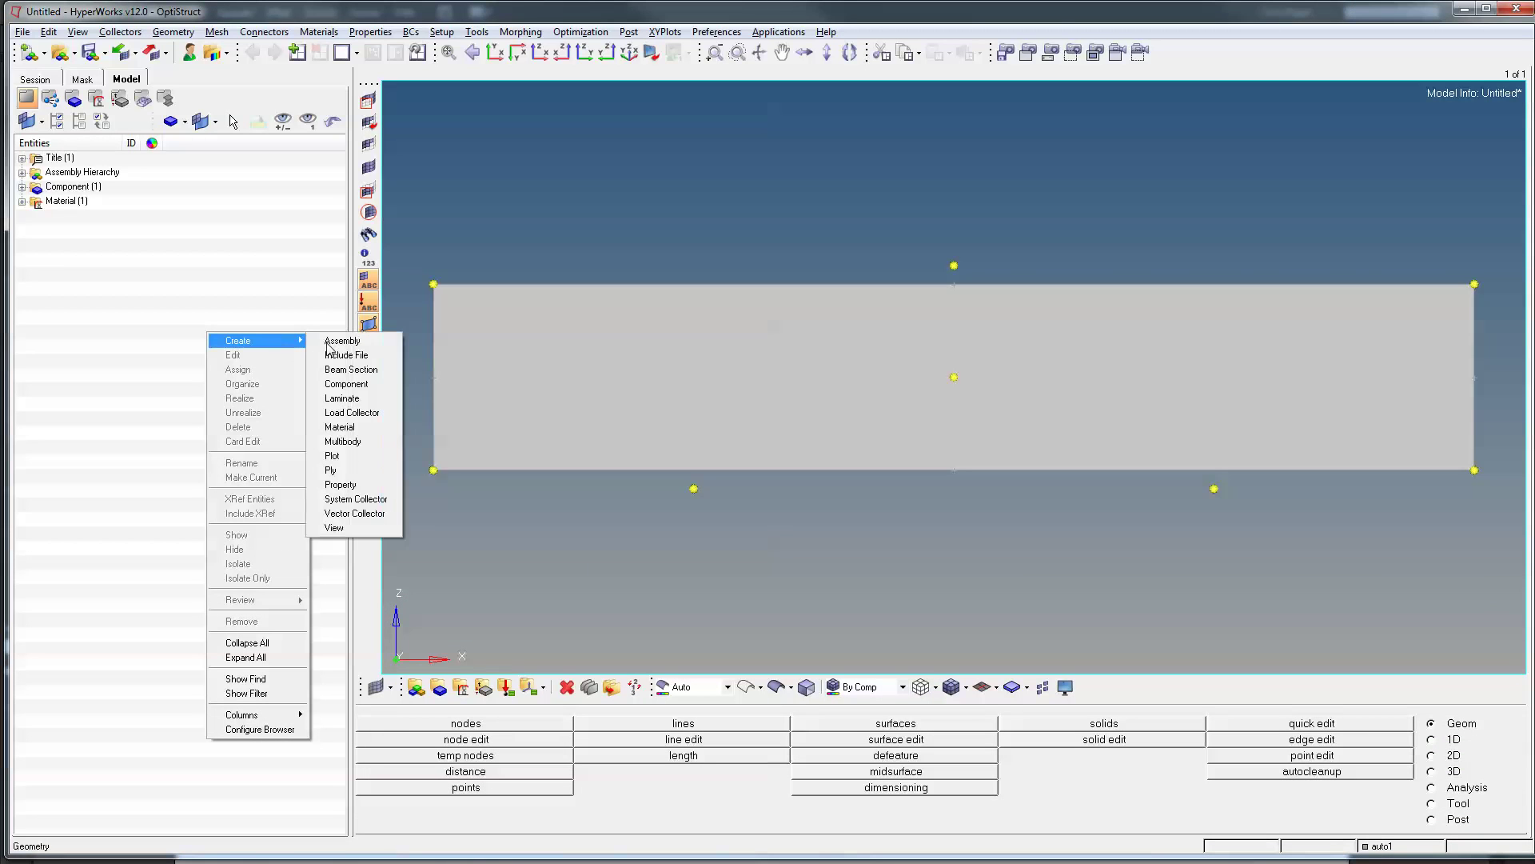
click(368, 484)
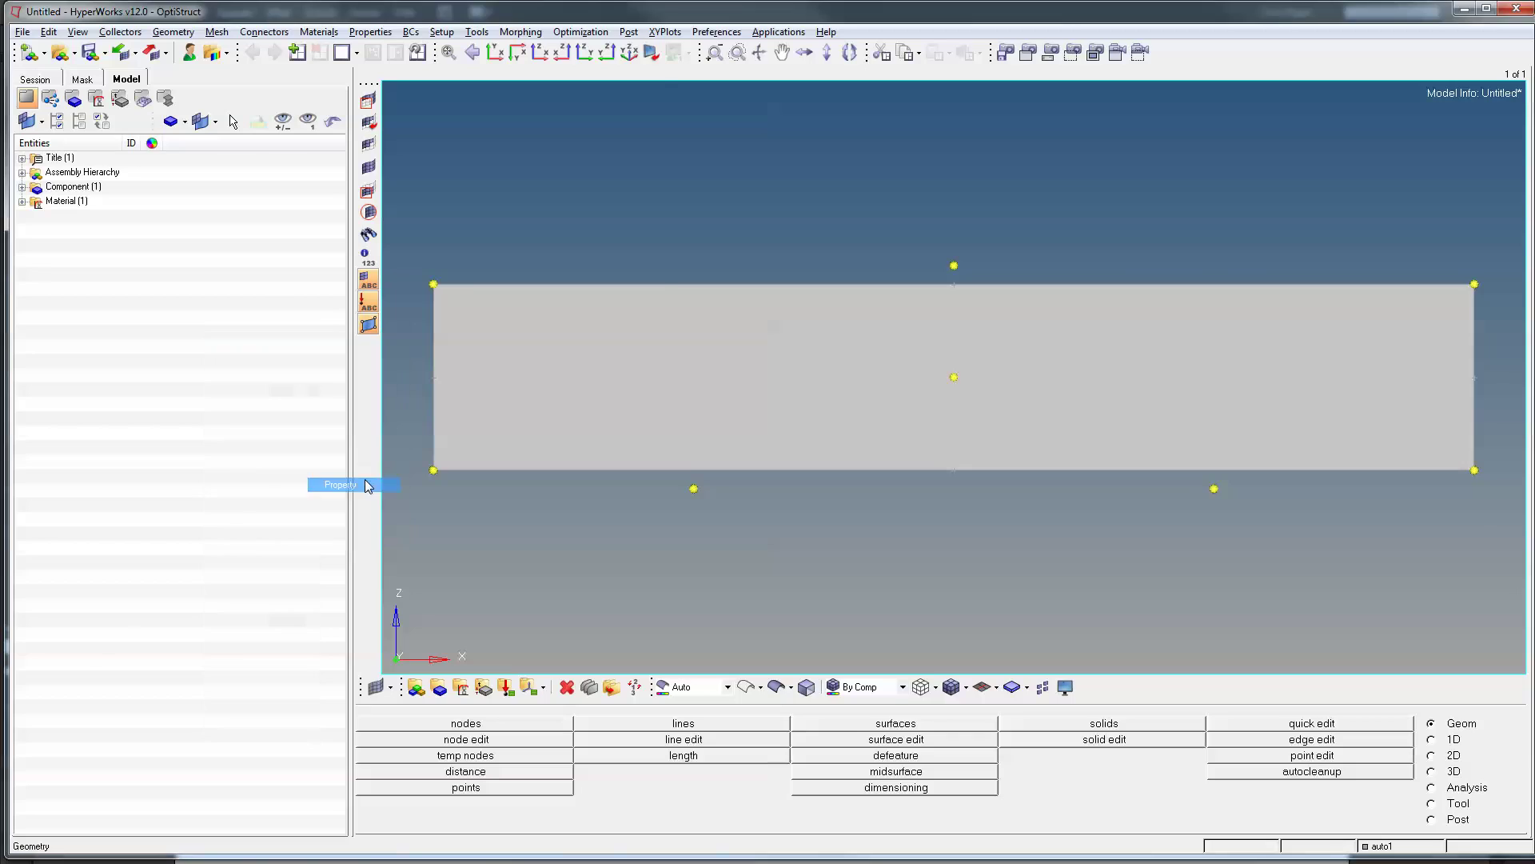
click(566, 221)
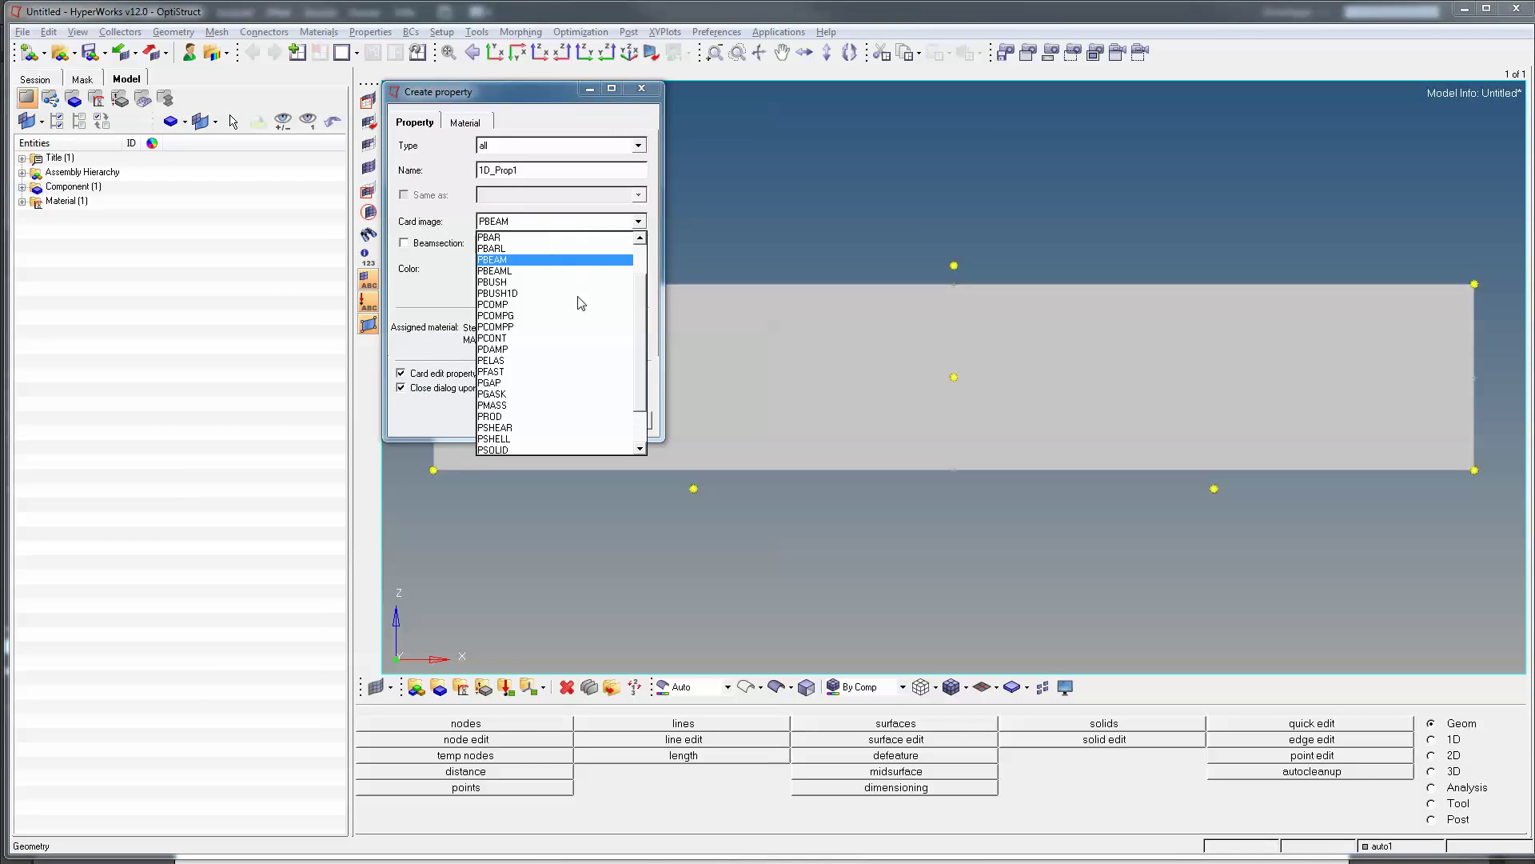
scroll(586, 335, down, 2)
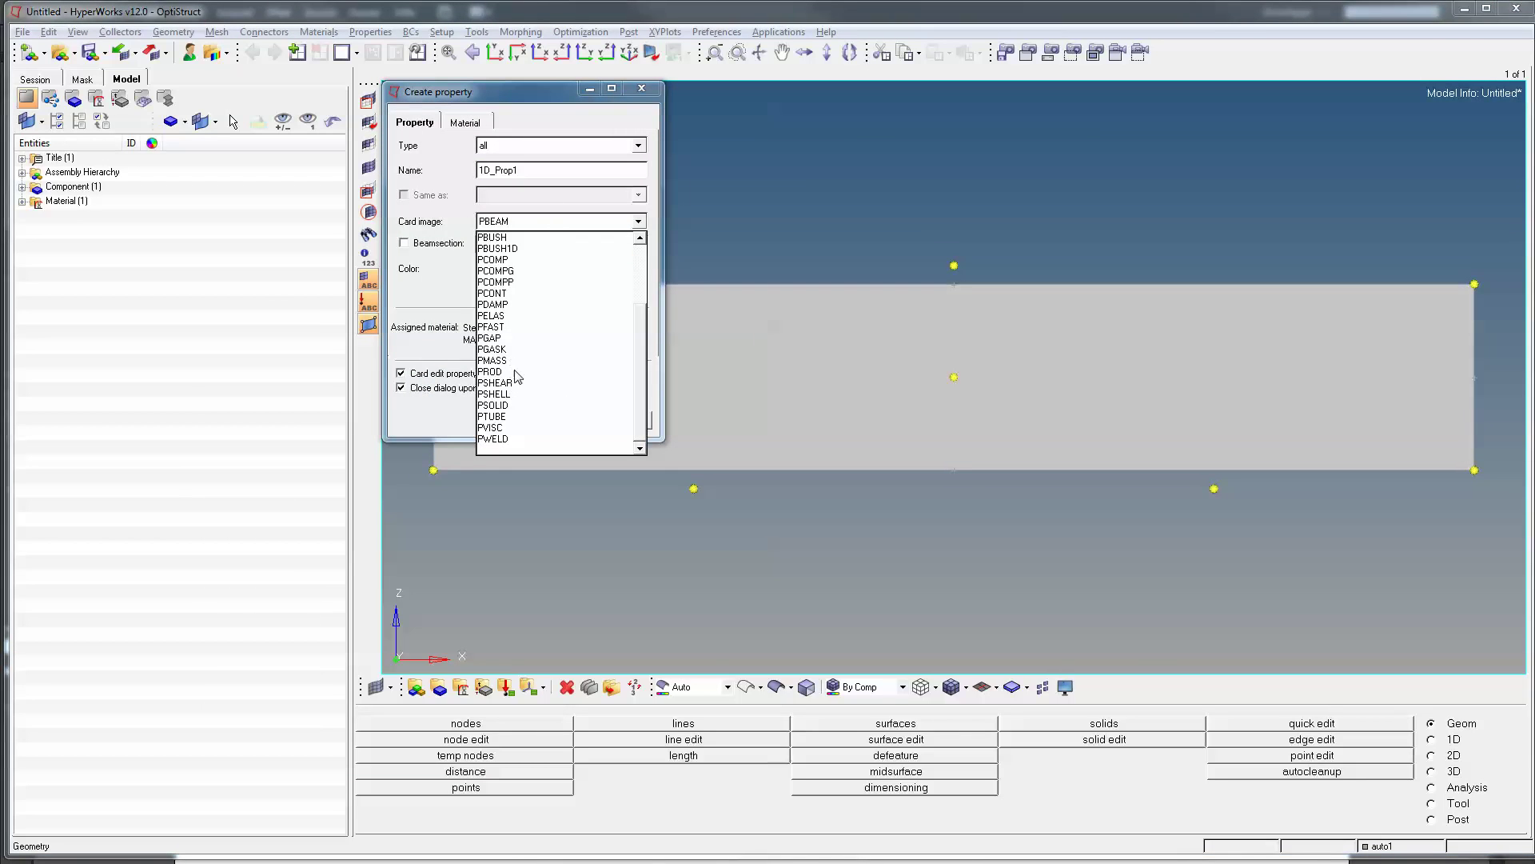
click(514, 394)
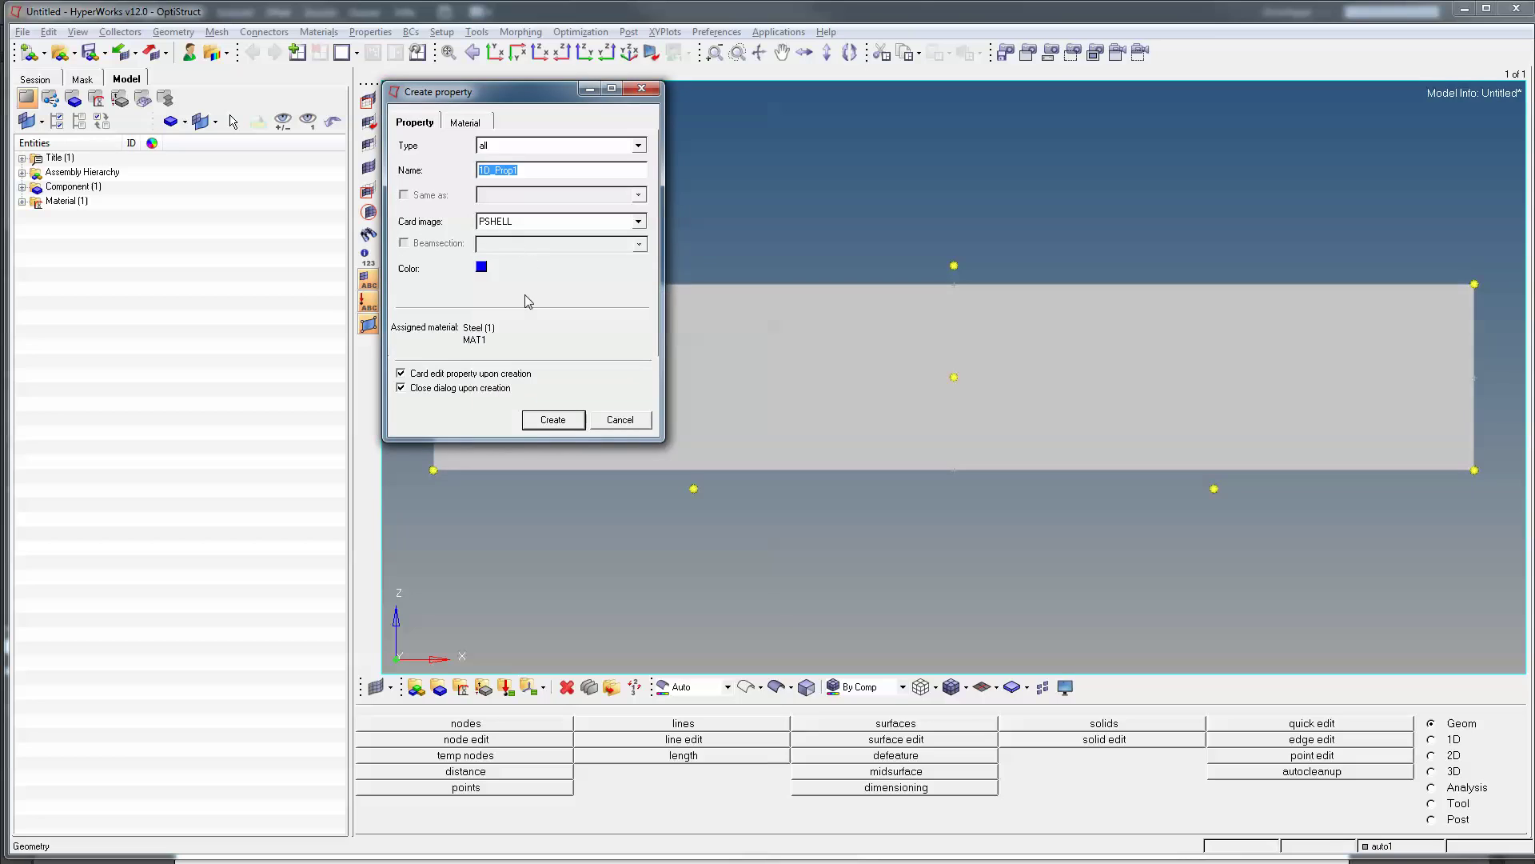
click(560, 419)
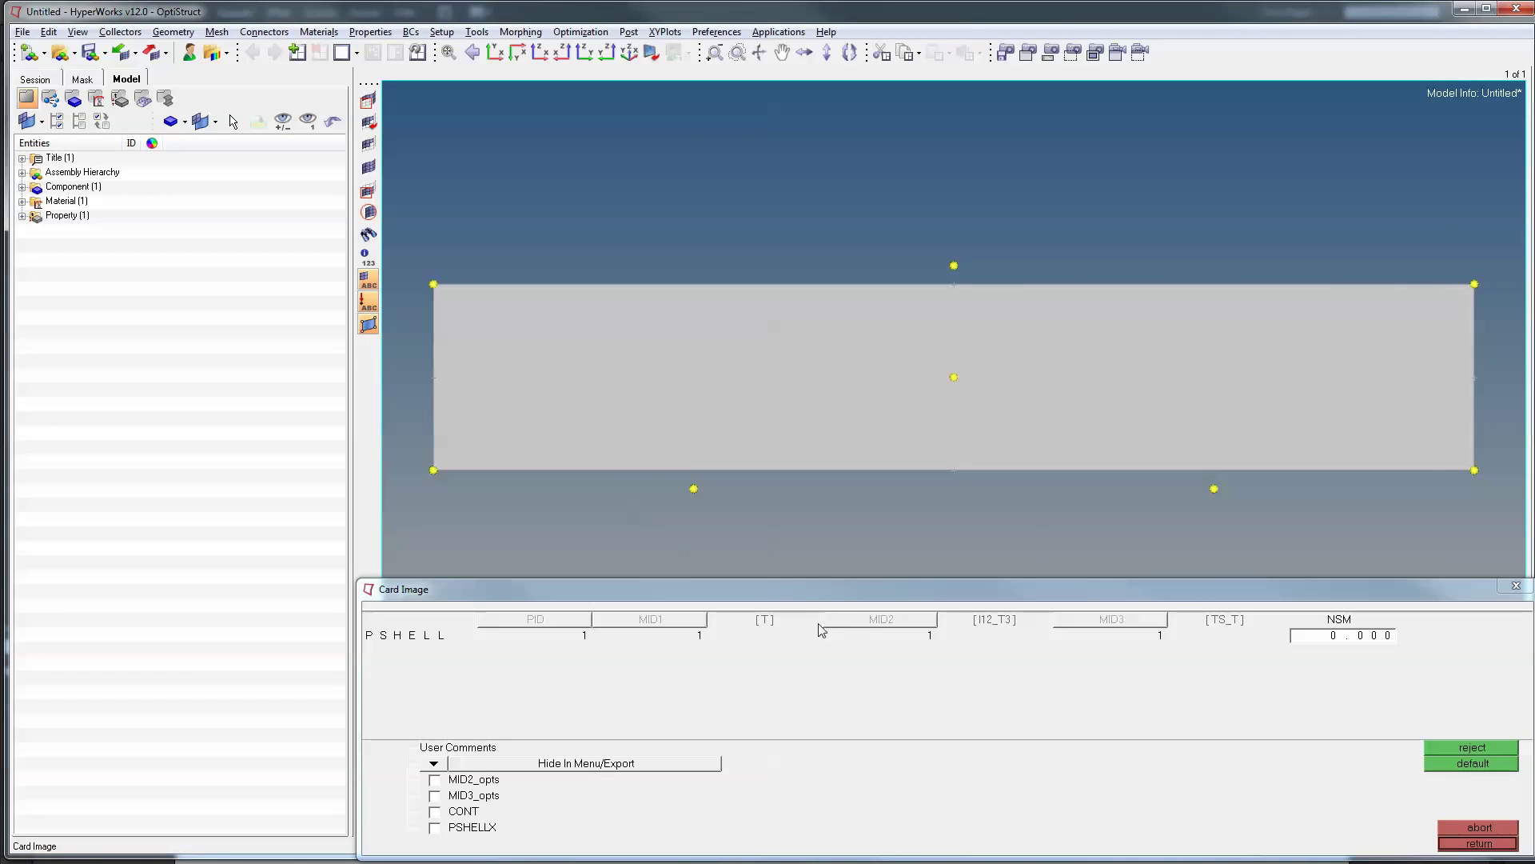
Set the thickness T to 10 in the property's PSHELL card.
click(772, 633)
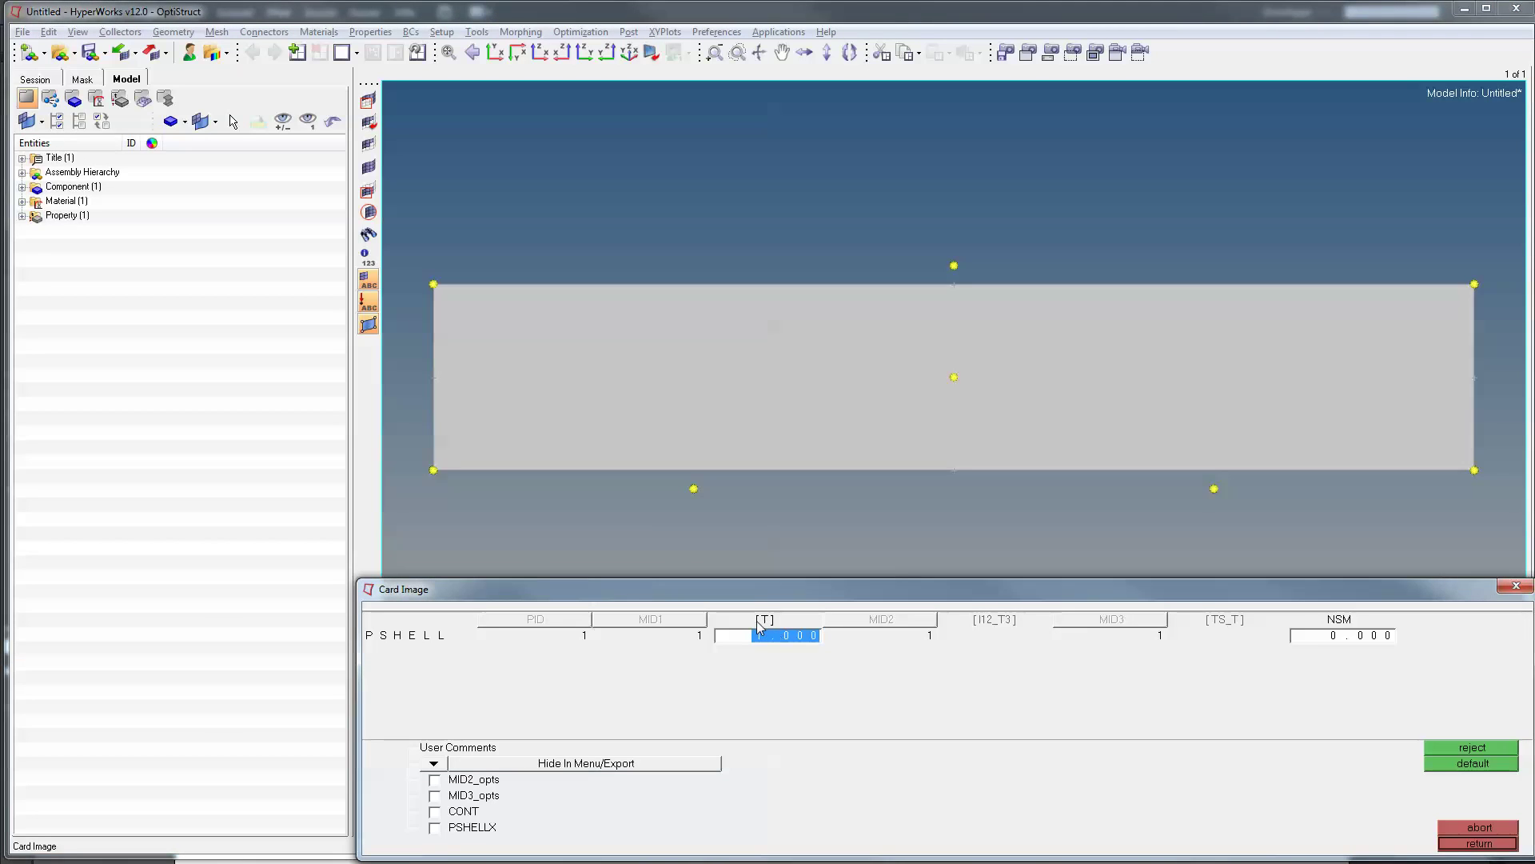
text(10)
key(Return)
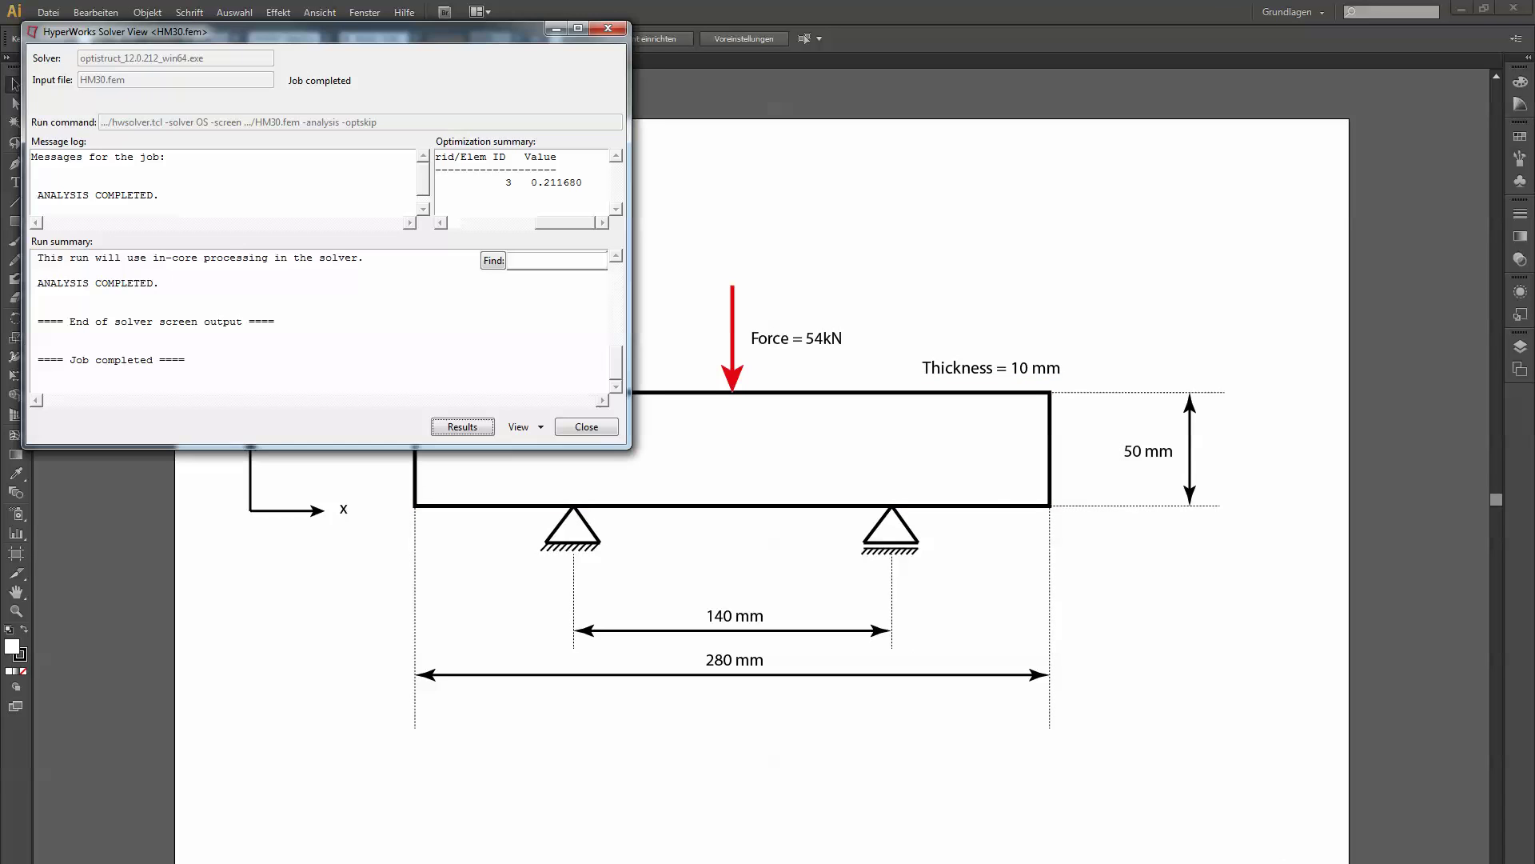
mouse_move(565, 832)
click(391, 836)
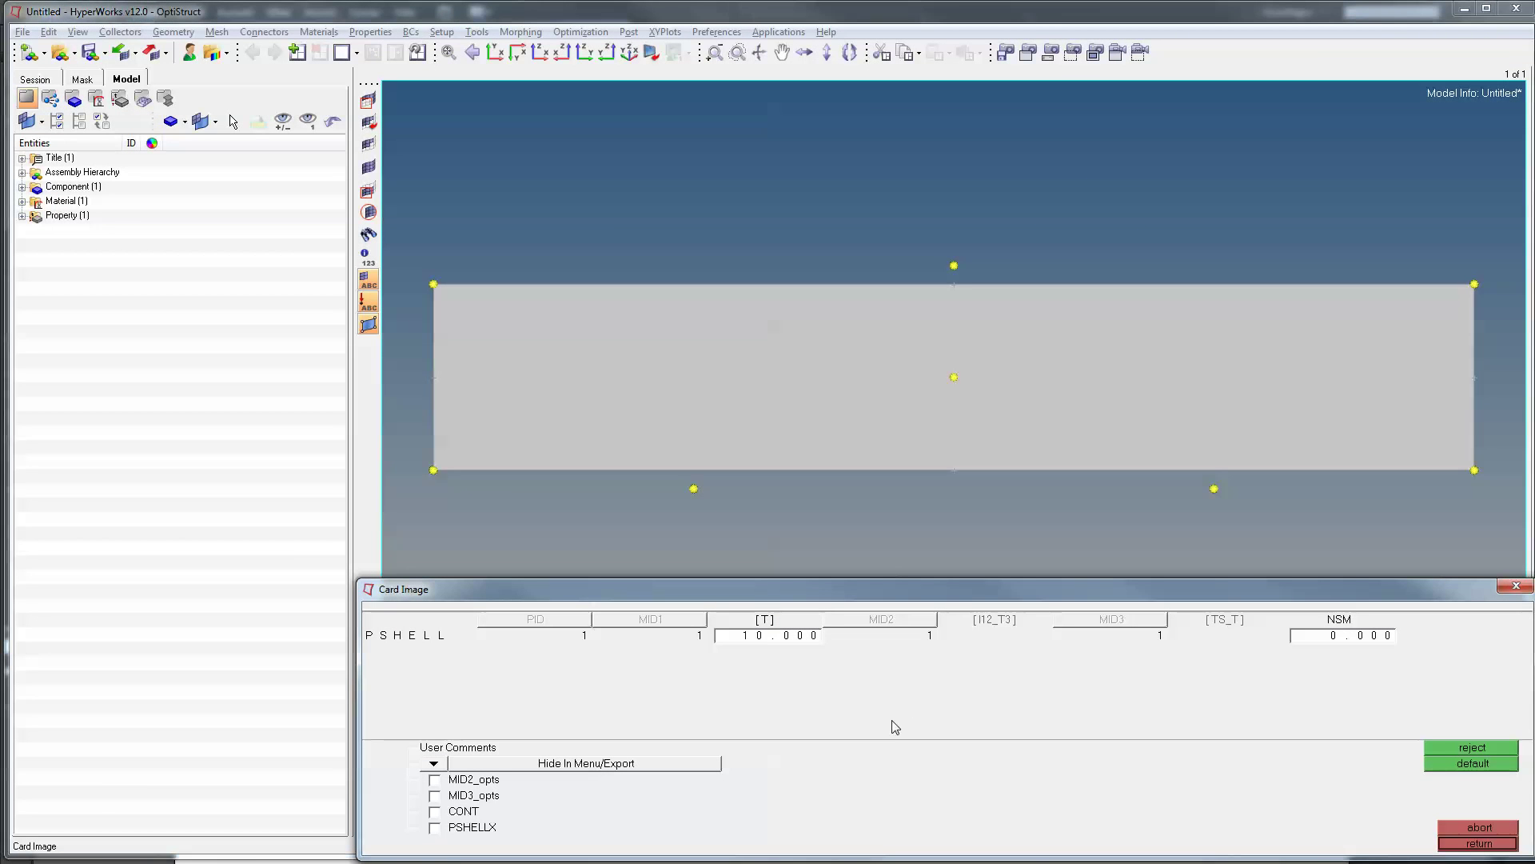
click(1479, 844)
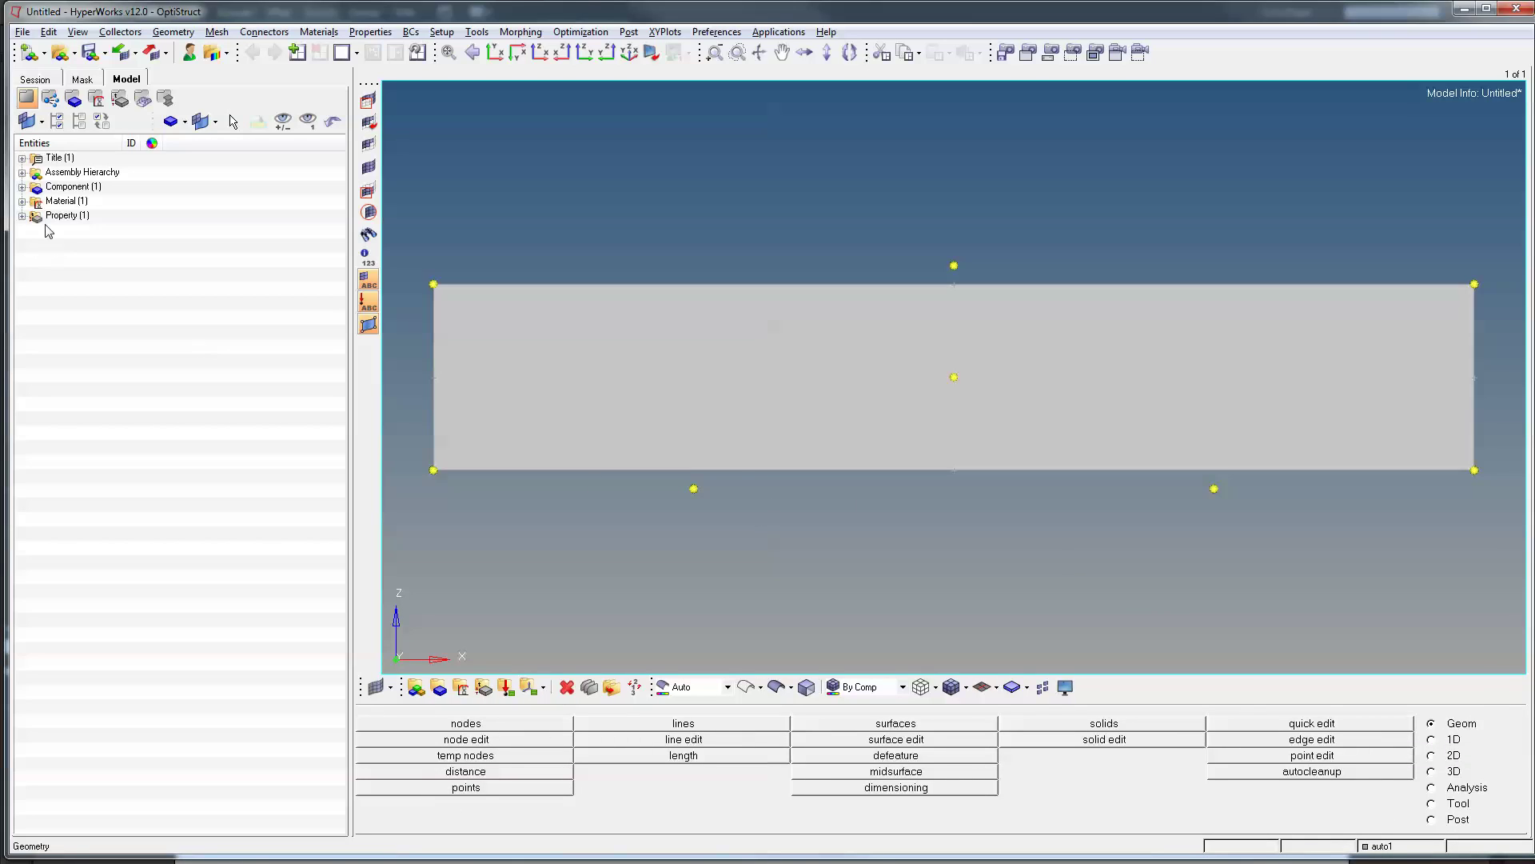
Check which material is assigned to the shell property, without changing the property.
click(23, 216)
click(78, 216)
click(80, 230)
right_click(88, 231)
click(92, 266)
right_click(90, 240)
click(101, 250)
click(464, 124)
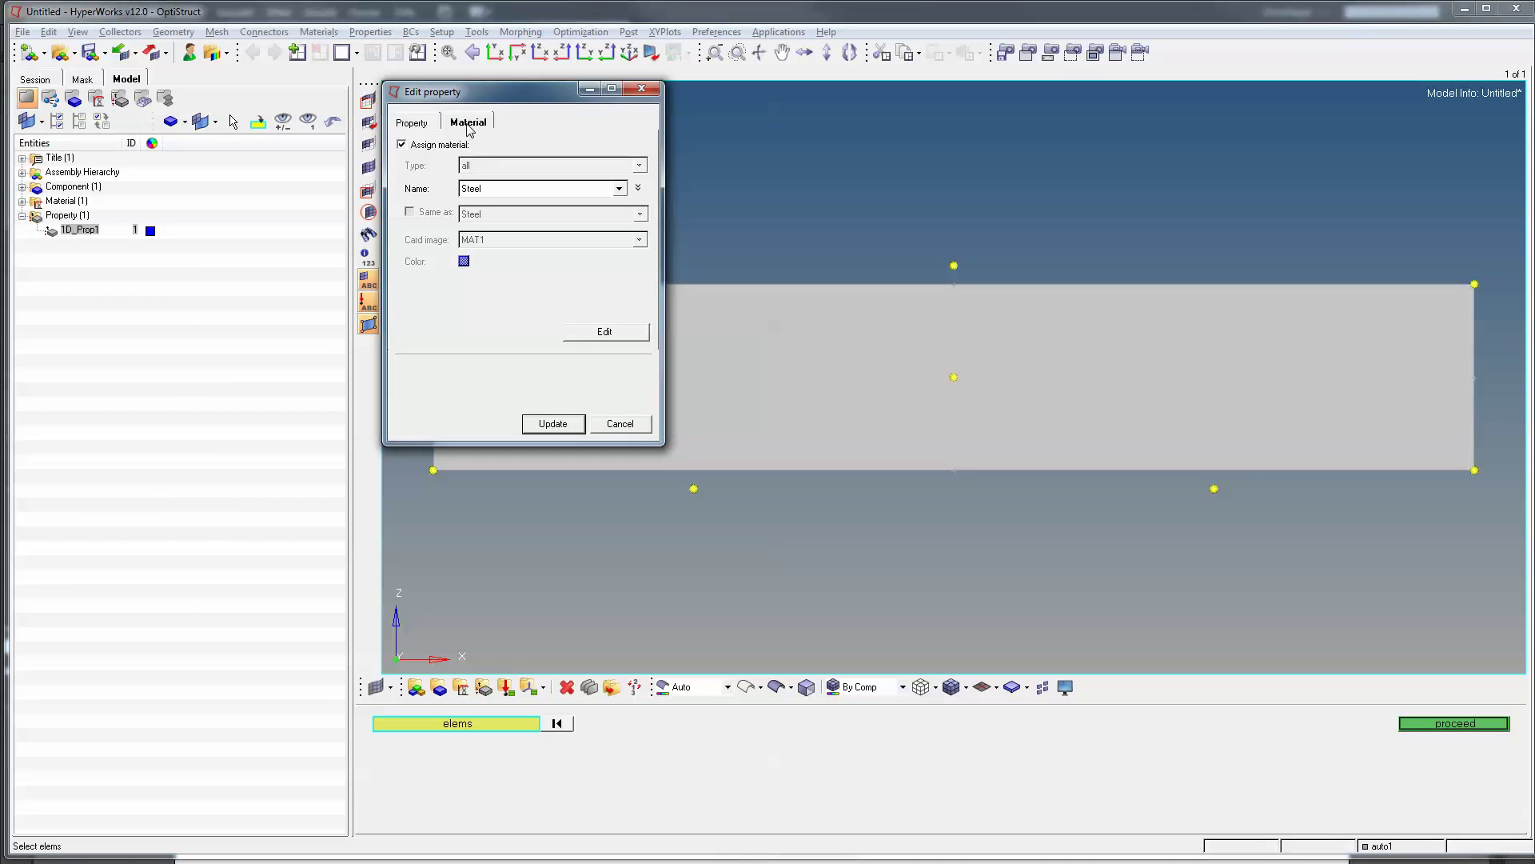
click(643, 421)
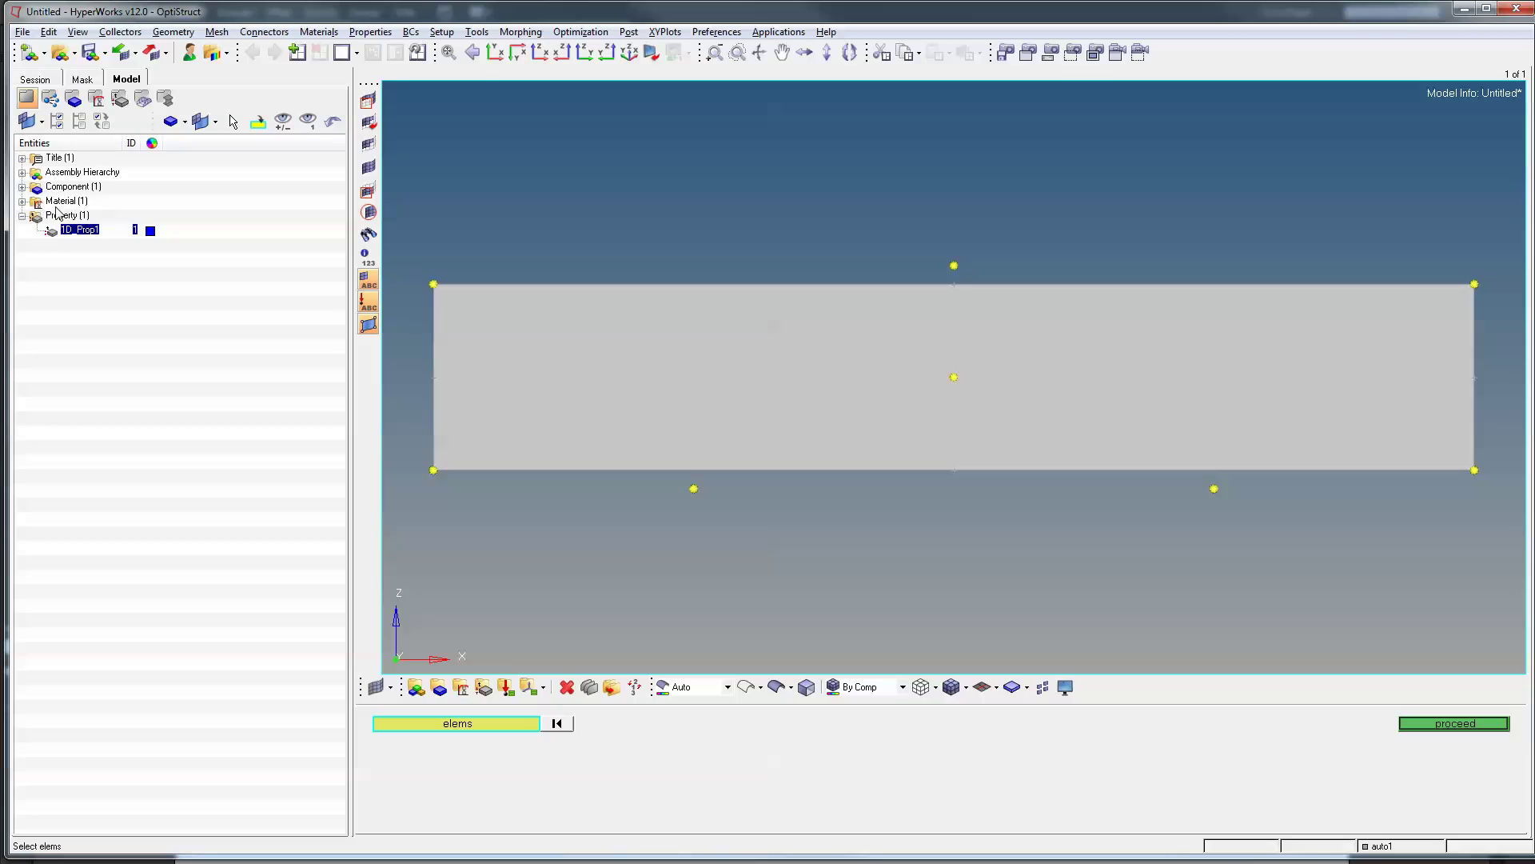
Assign the 1D_Prop1 property, with its Steel material, to the auto1 component.
click(23, 186)
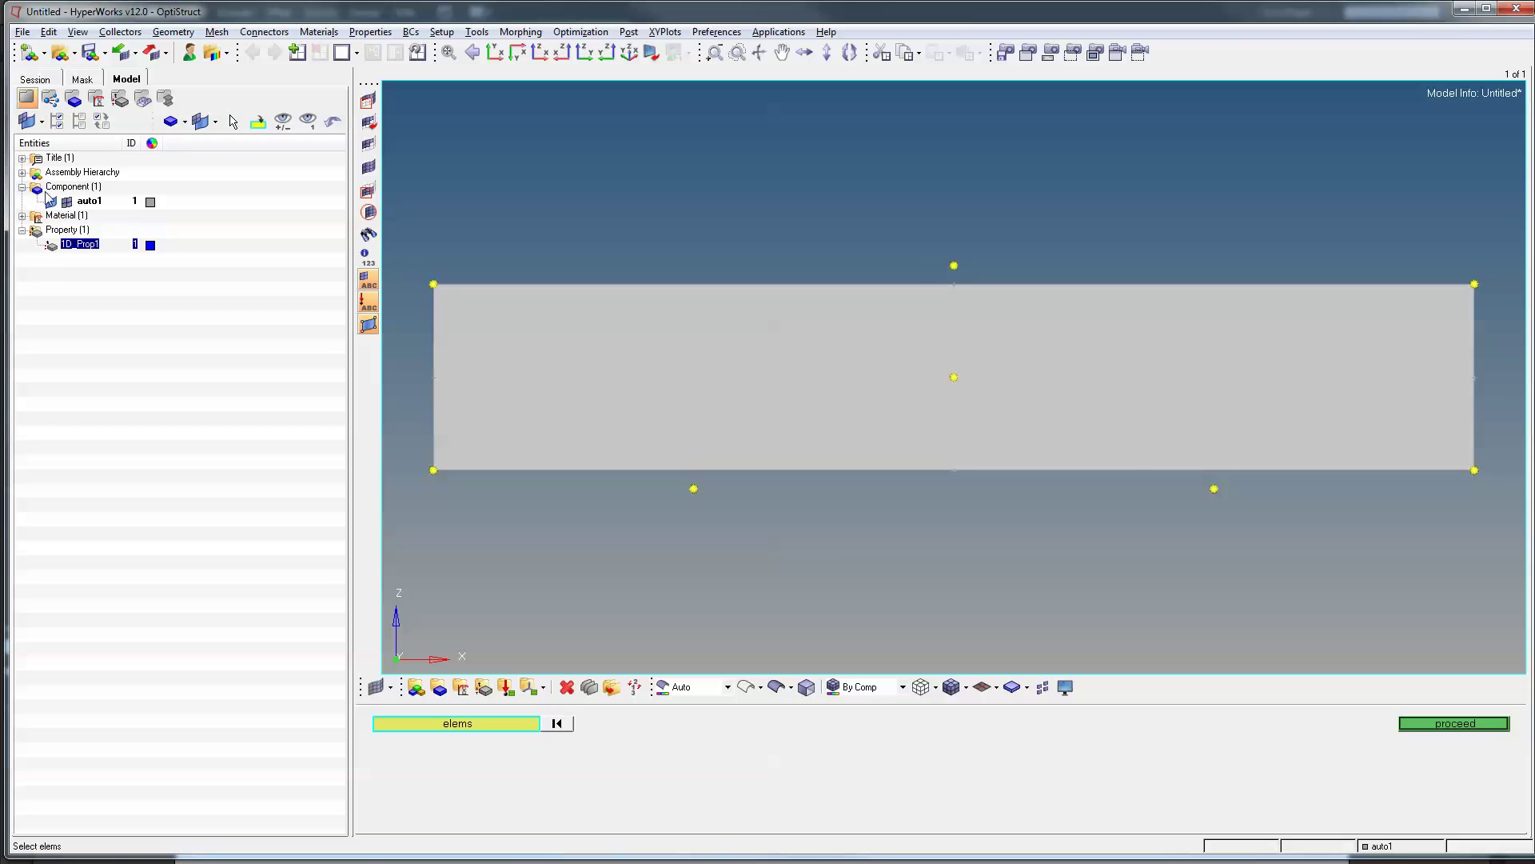
right_click(88, 201)
click(120, 221)
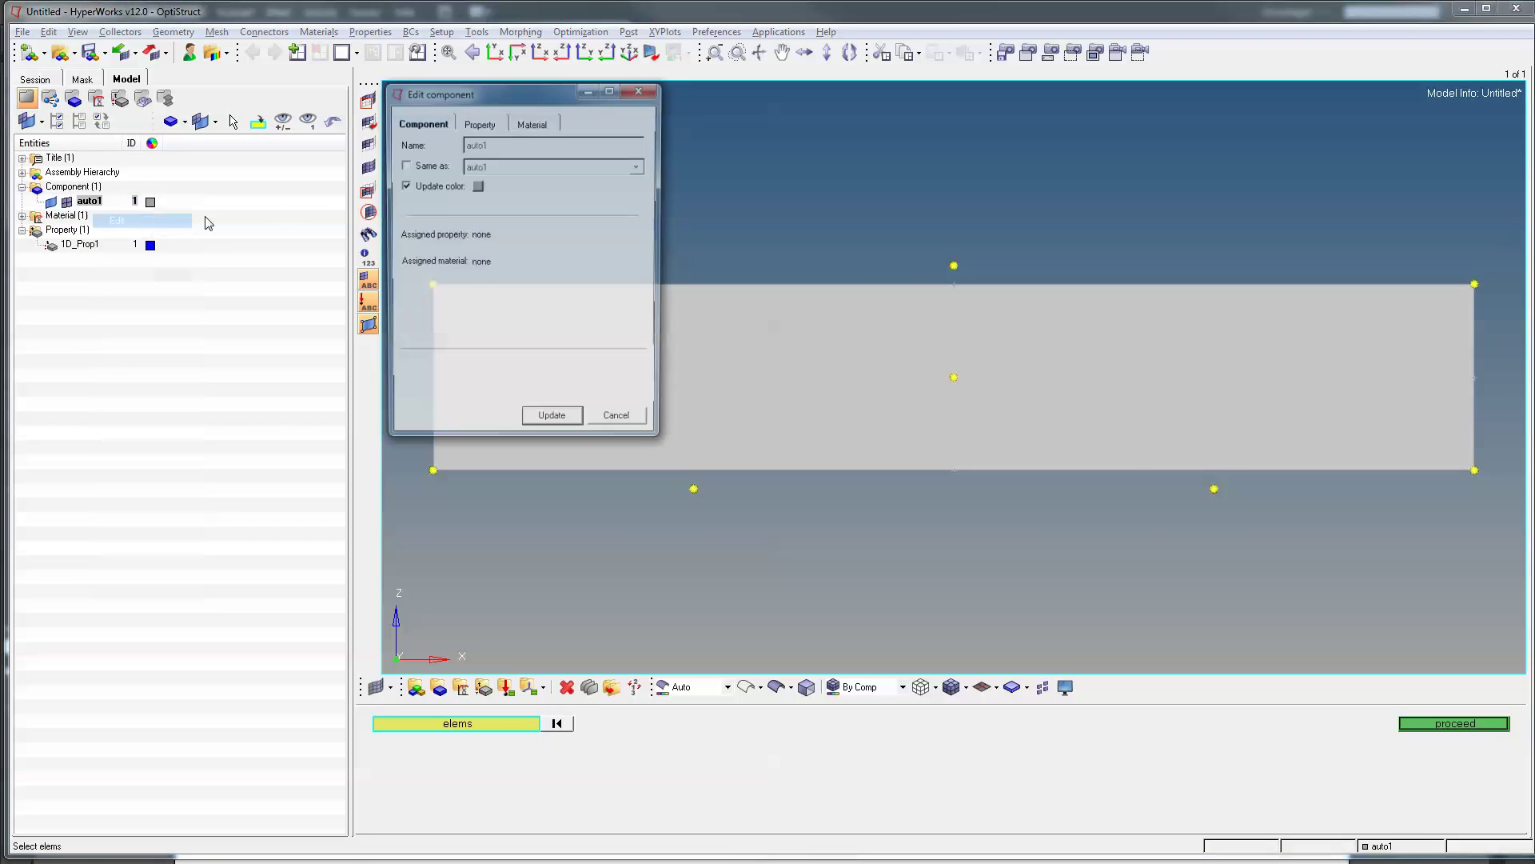
click(482, 124)
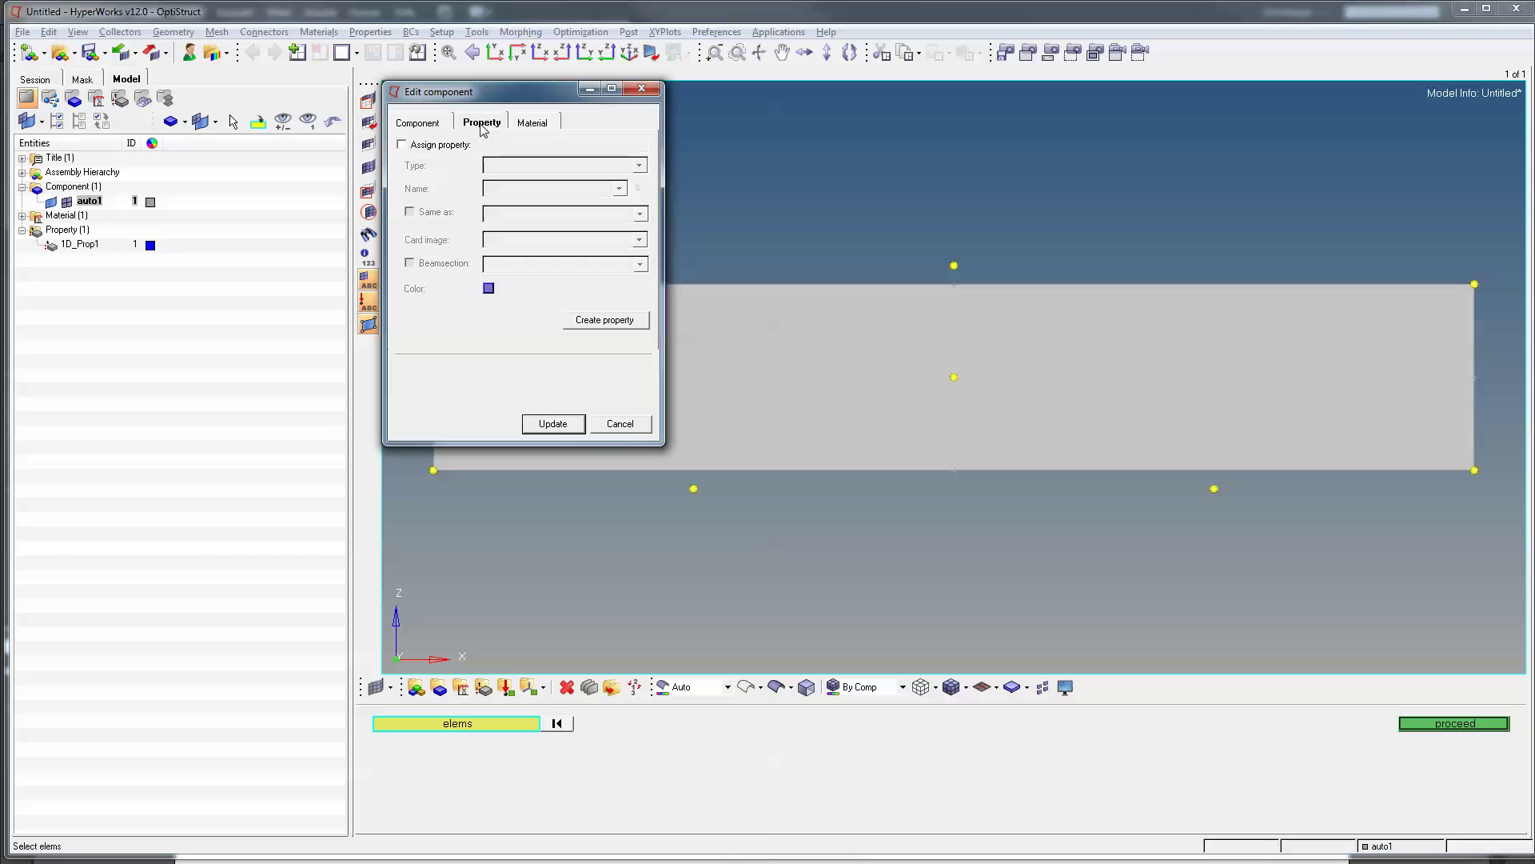
click(403, 145)
click(621, 190)
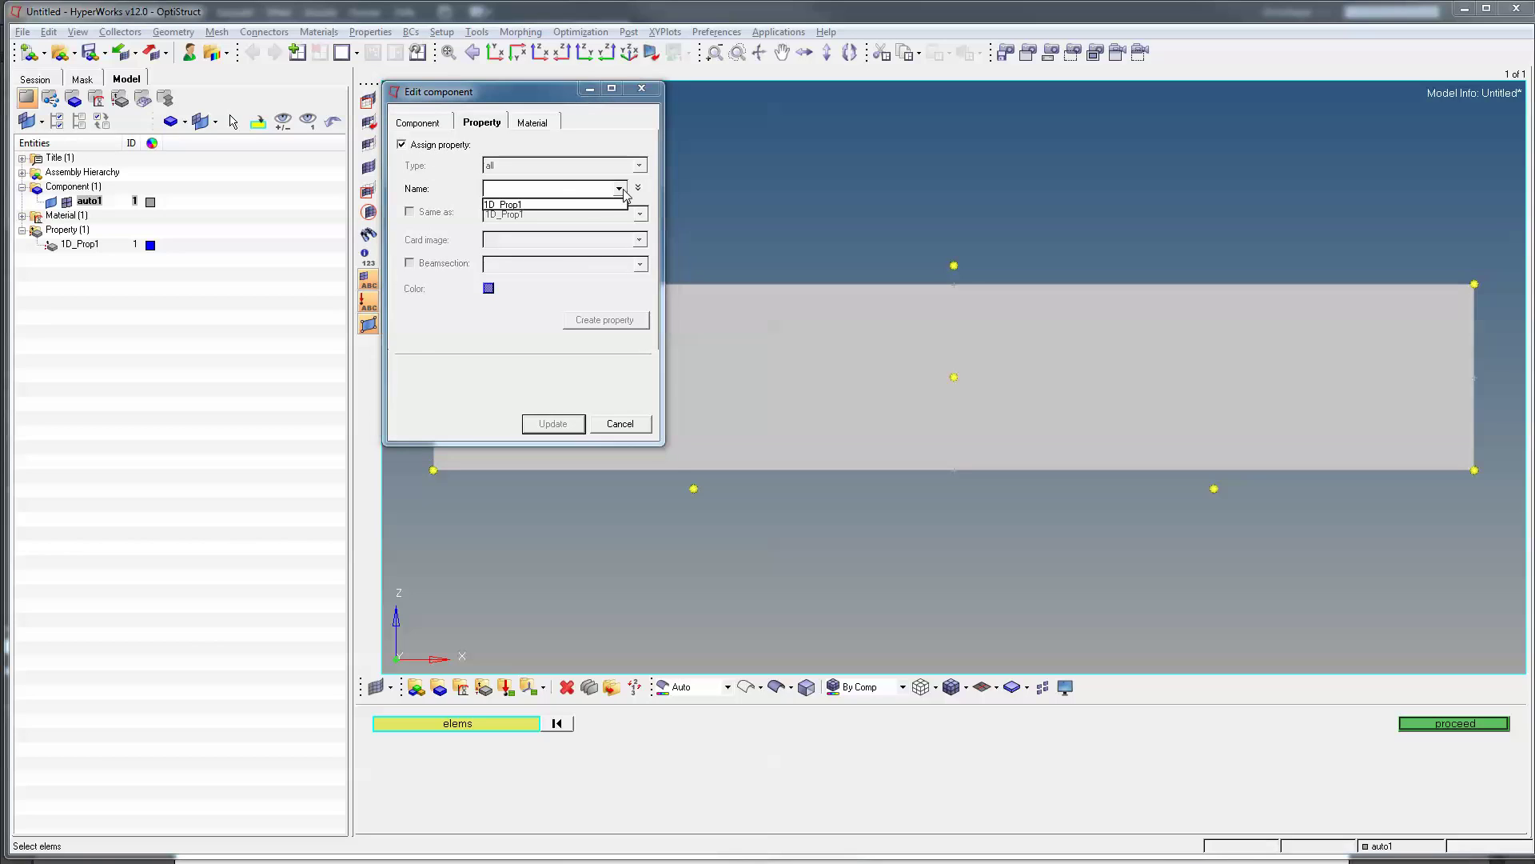
click(560, 205)
click(534, 122)
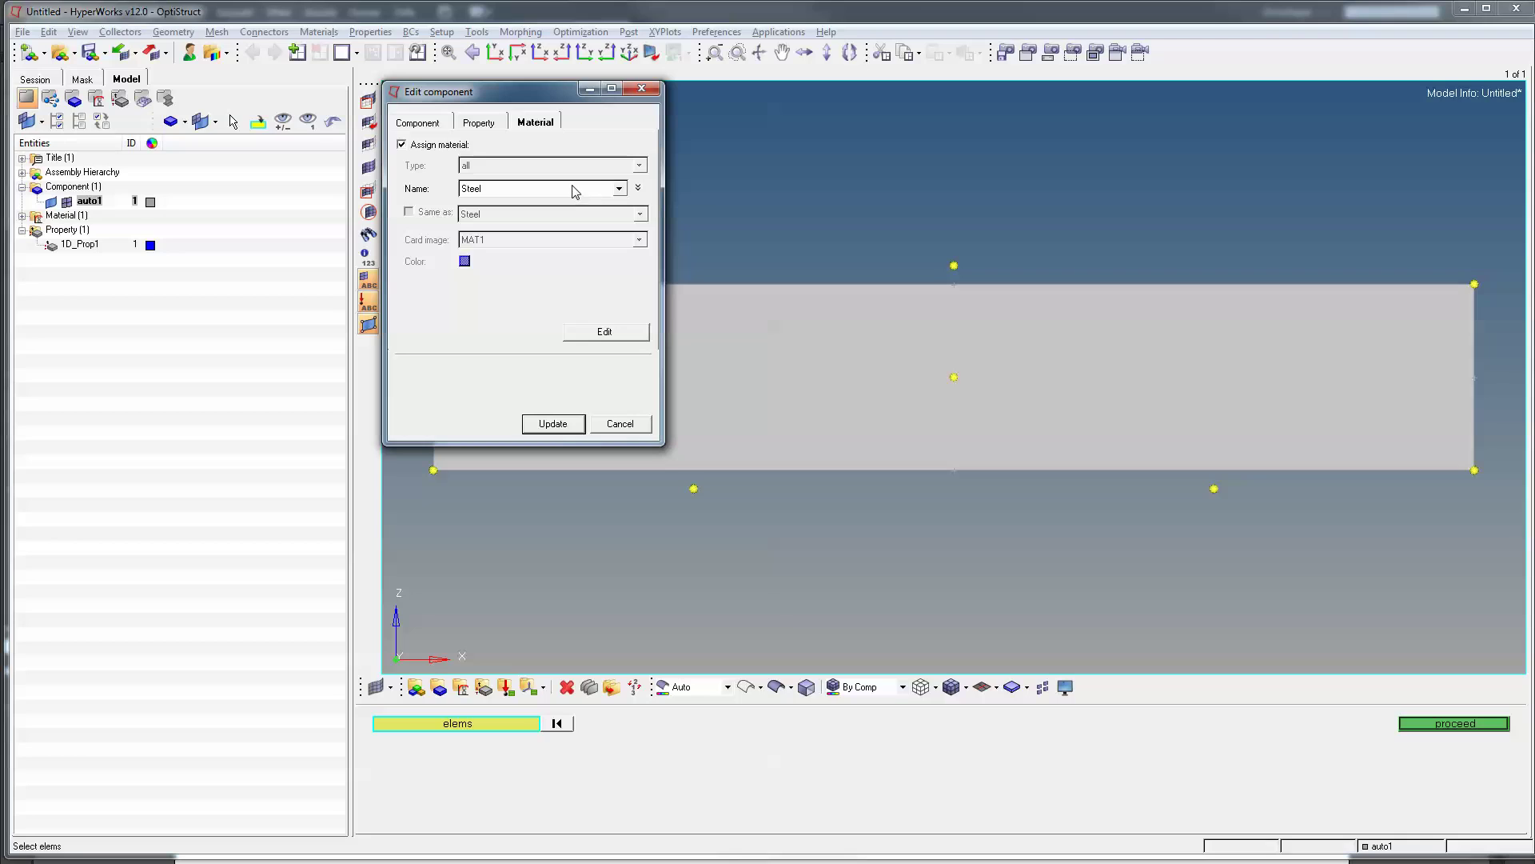
click(552, 423)
Rename the shell property 2D_Prop1.
click(82, 244)
right_click(82, 244)
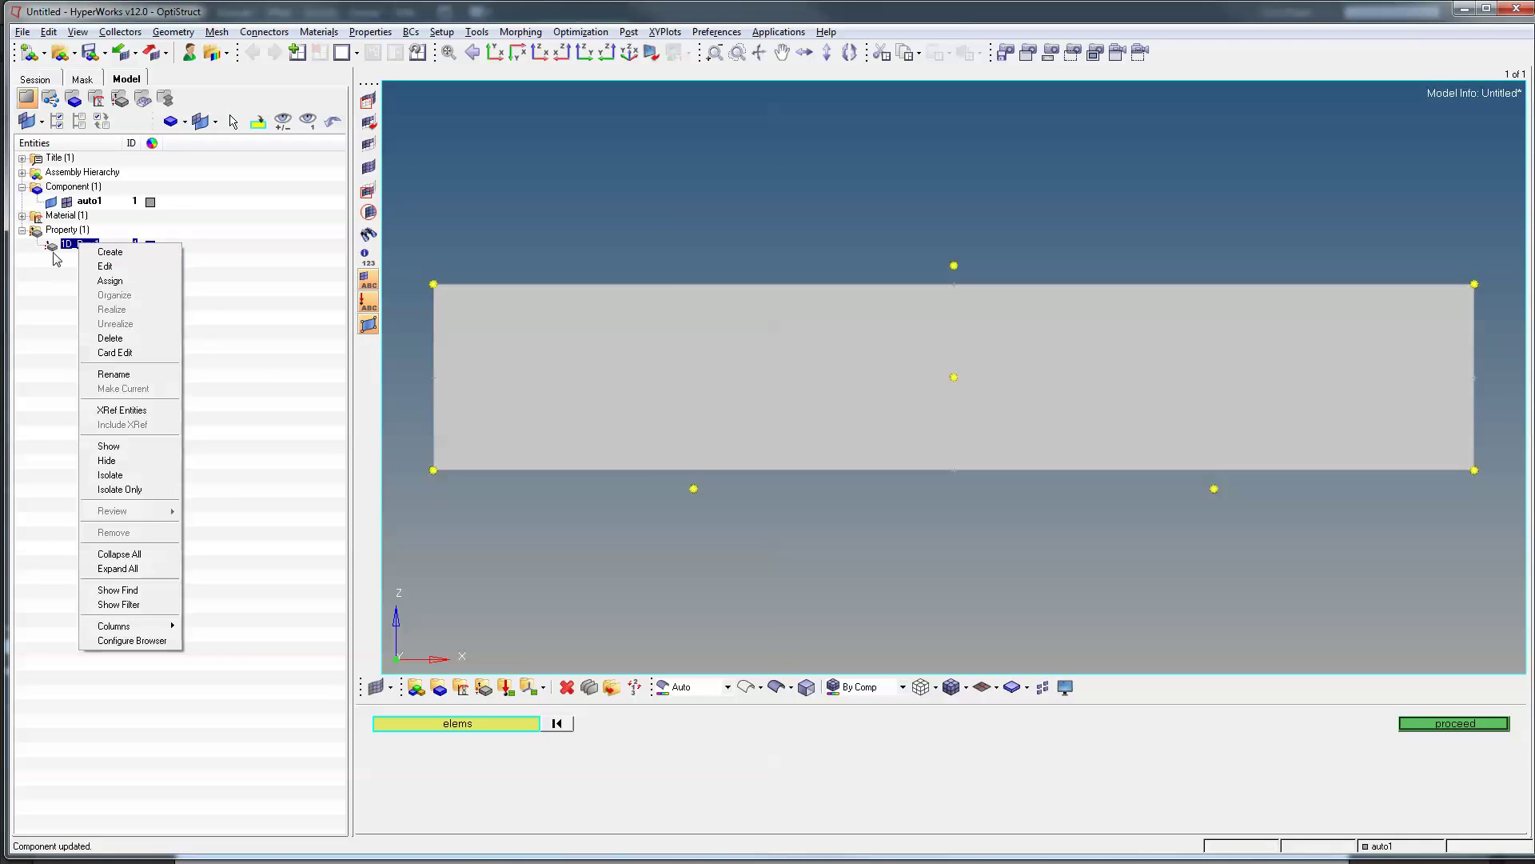
click(68, 284)
right_click(90, 250)
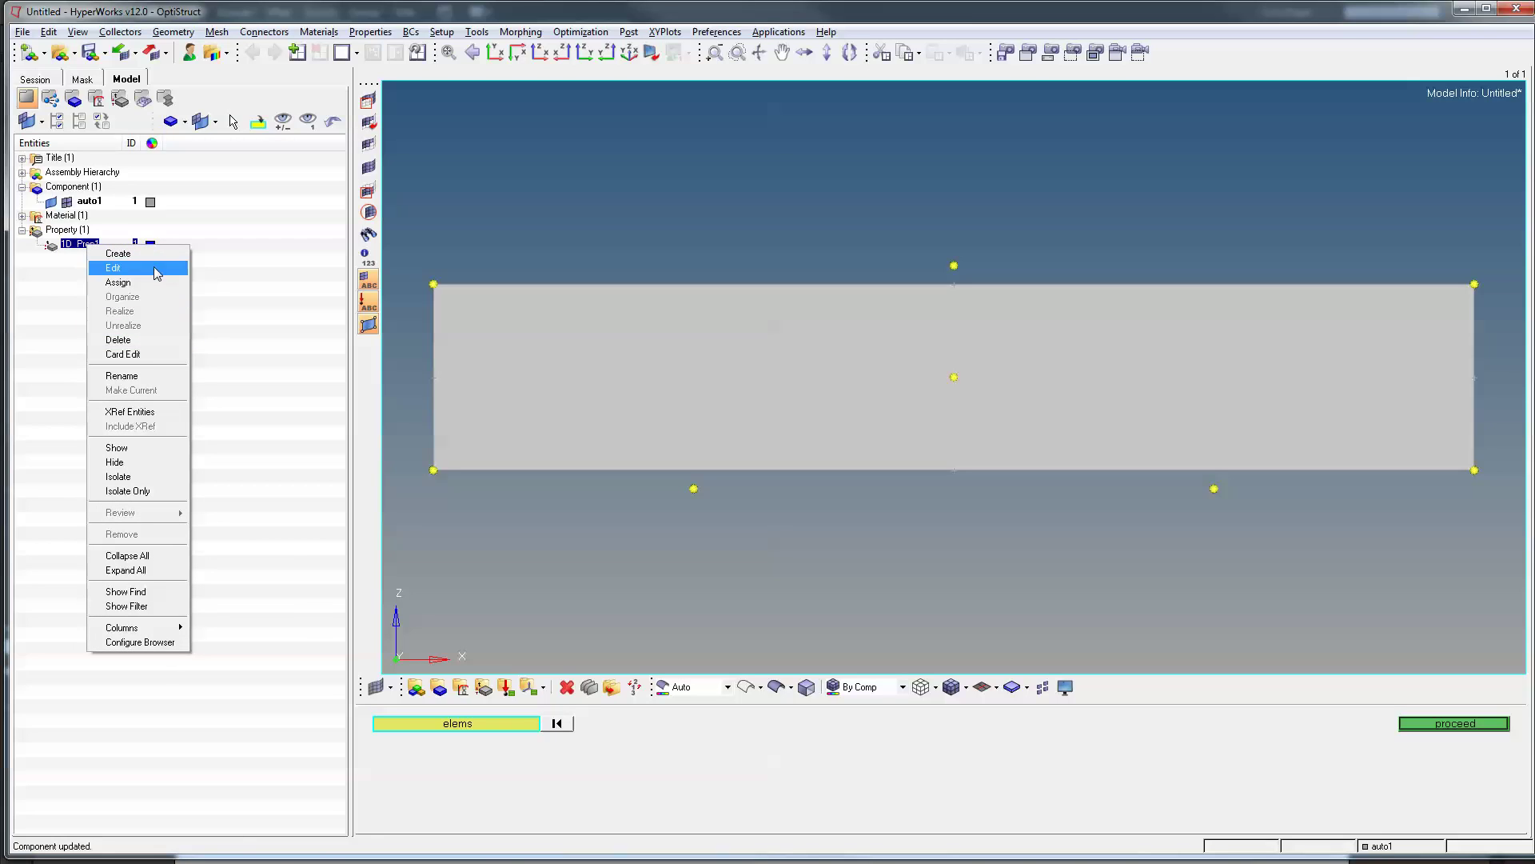
click(172, 374)
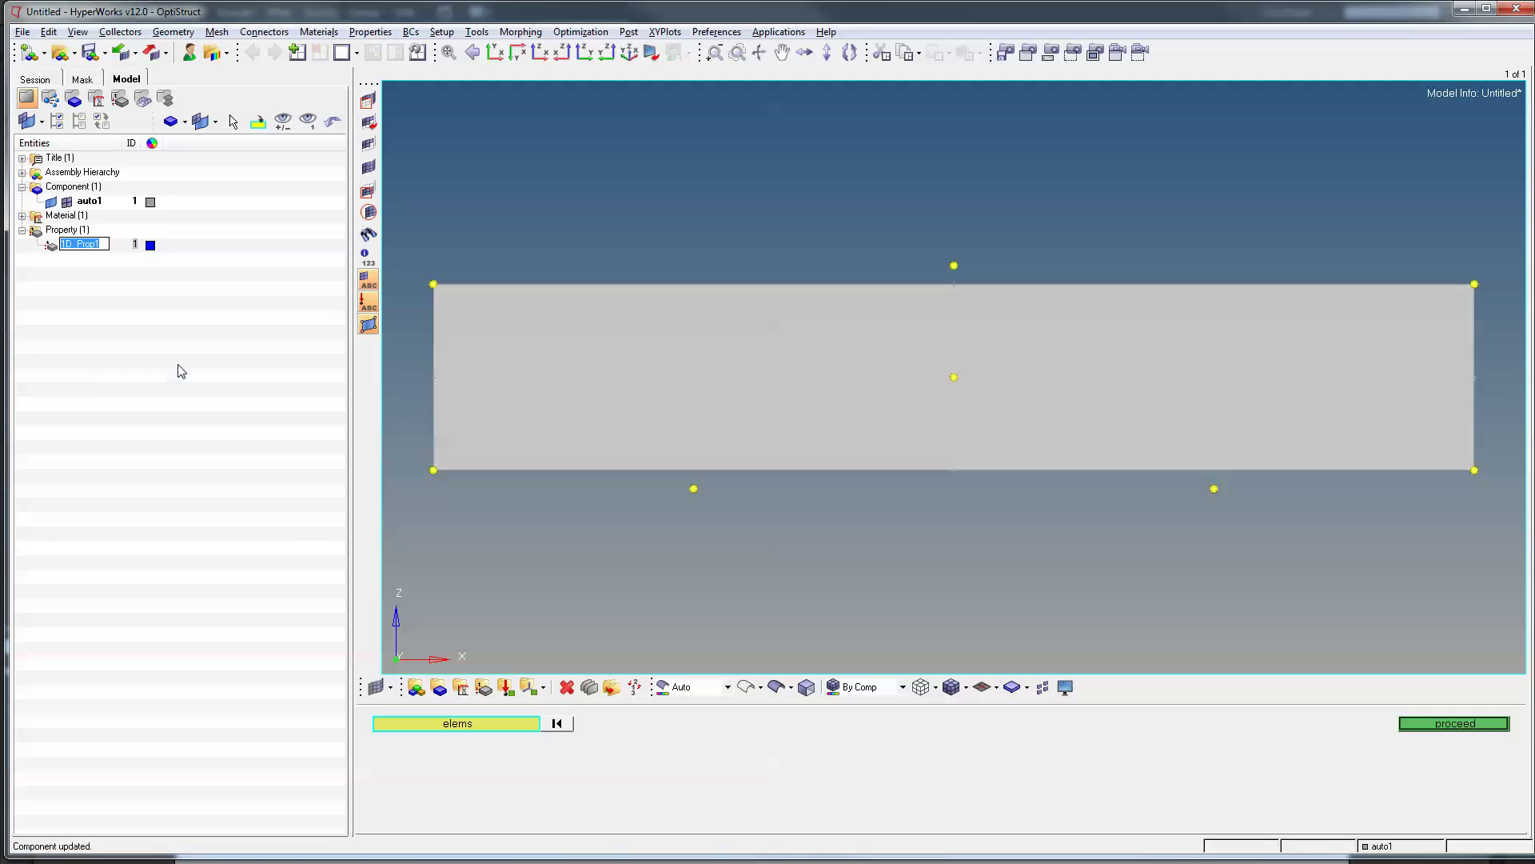
key(Delete)
text(2)
key(Return)
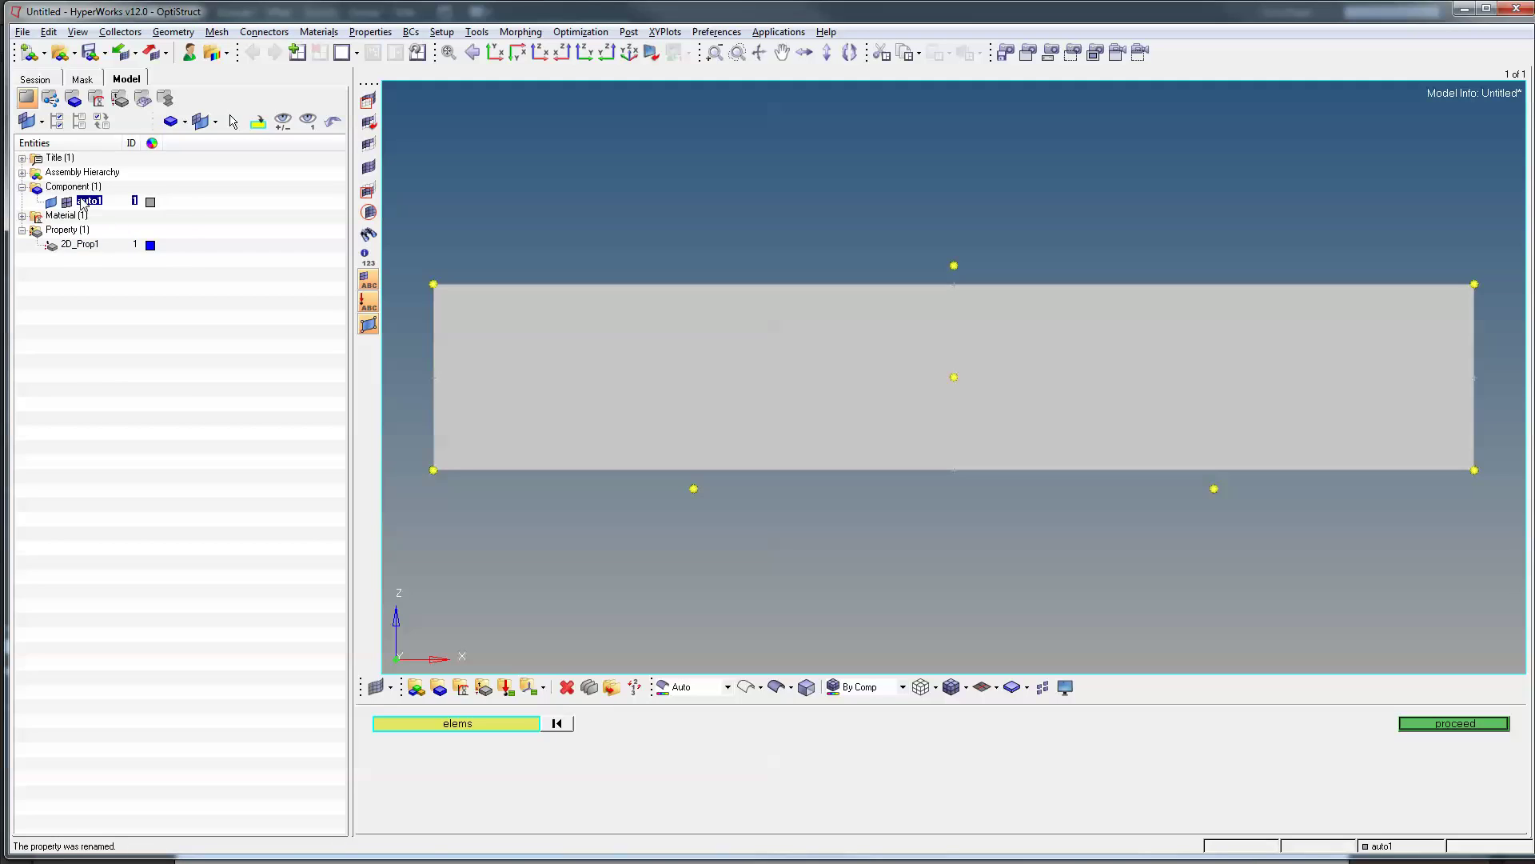
Rename the auto1 component 2D_Comp and leave the pending element selection without picking any elements.
right_click(84, 201)
click(146, 329)
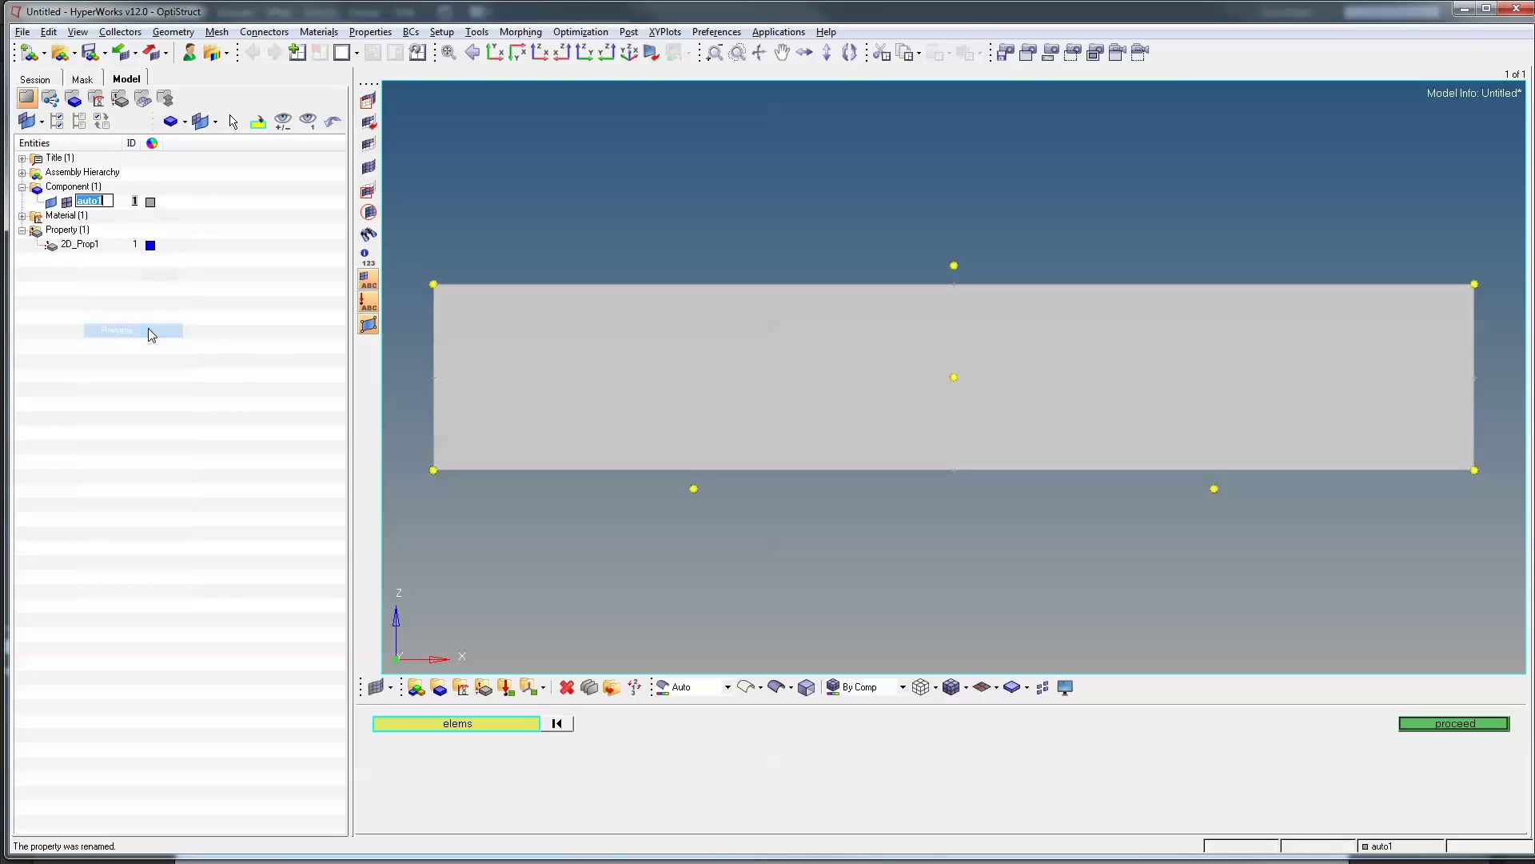
text(2D_Comp)
key(Return)
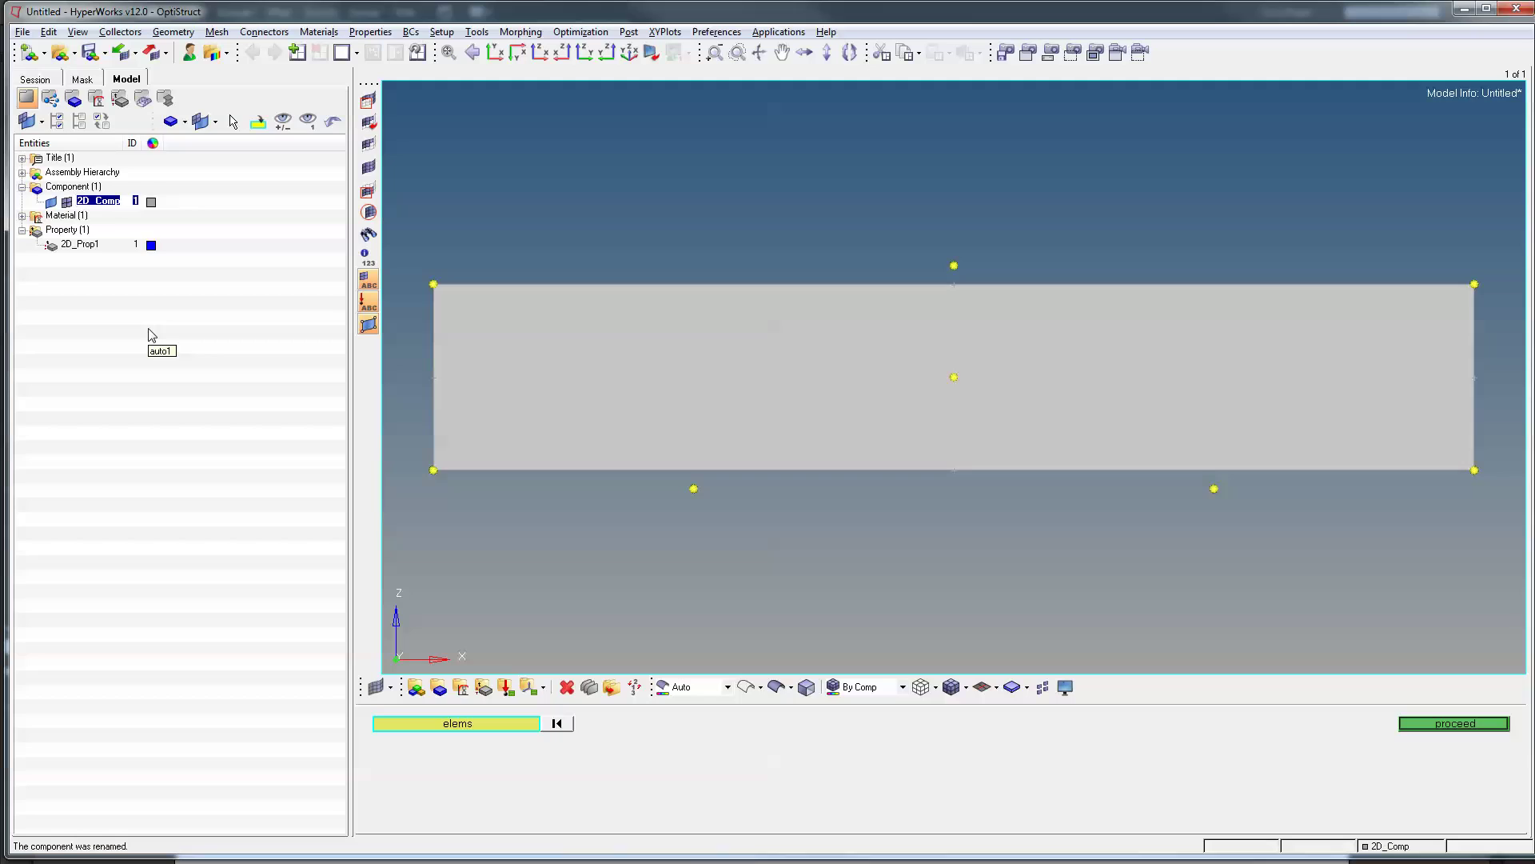
click(22, 216)
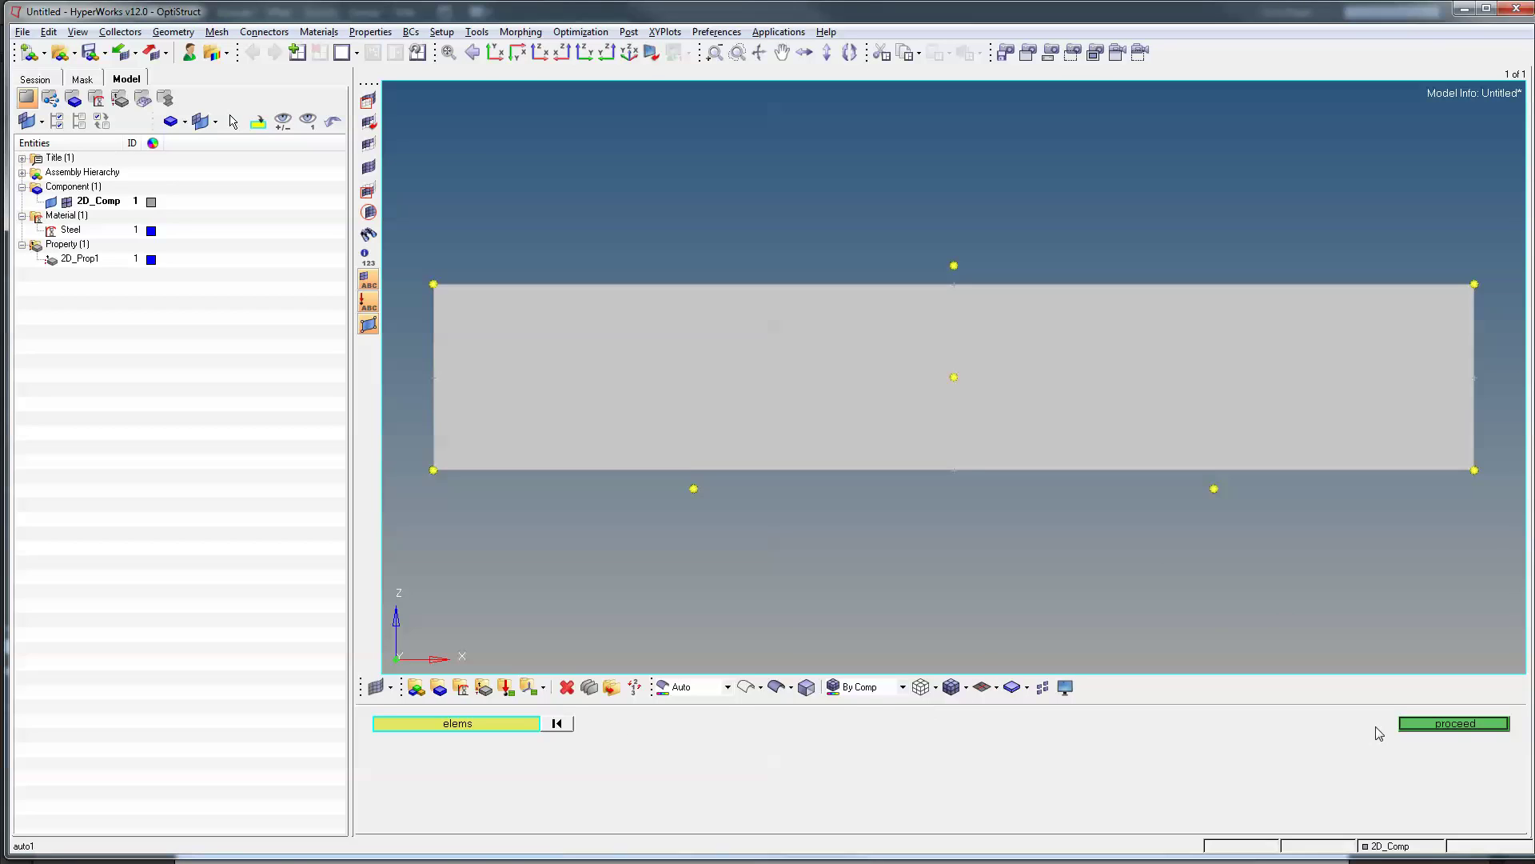
click(1452, 724)
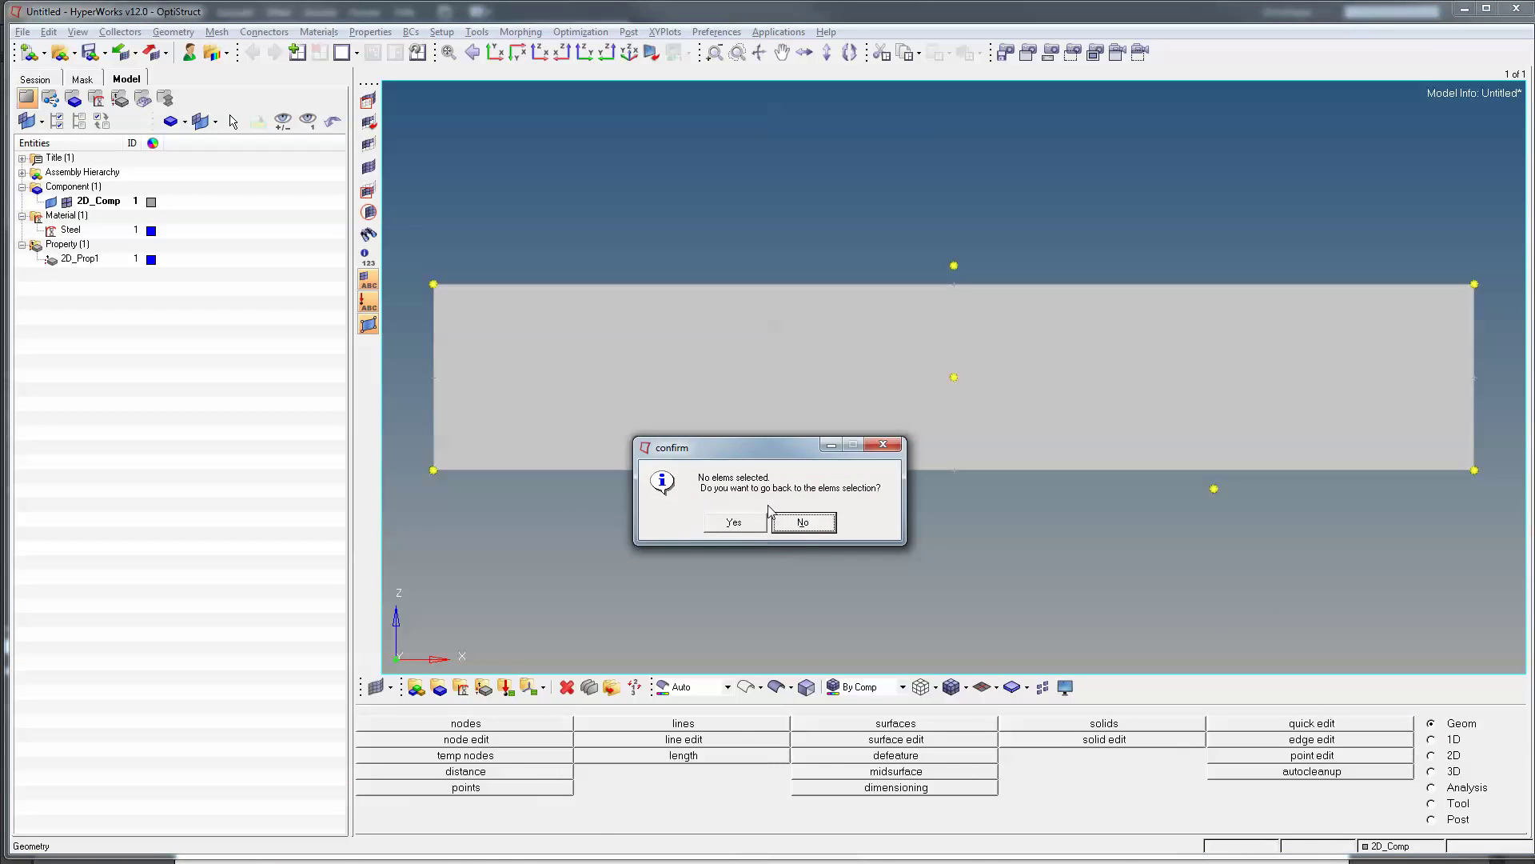
click(802, 523)
Automesh the rectangular surface with quads at element size 2.5, using the elems to surf comp option, and accept the mesh.
key(F12)
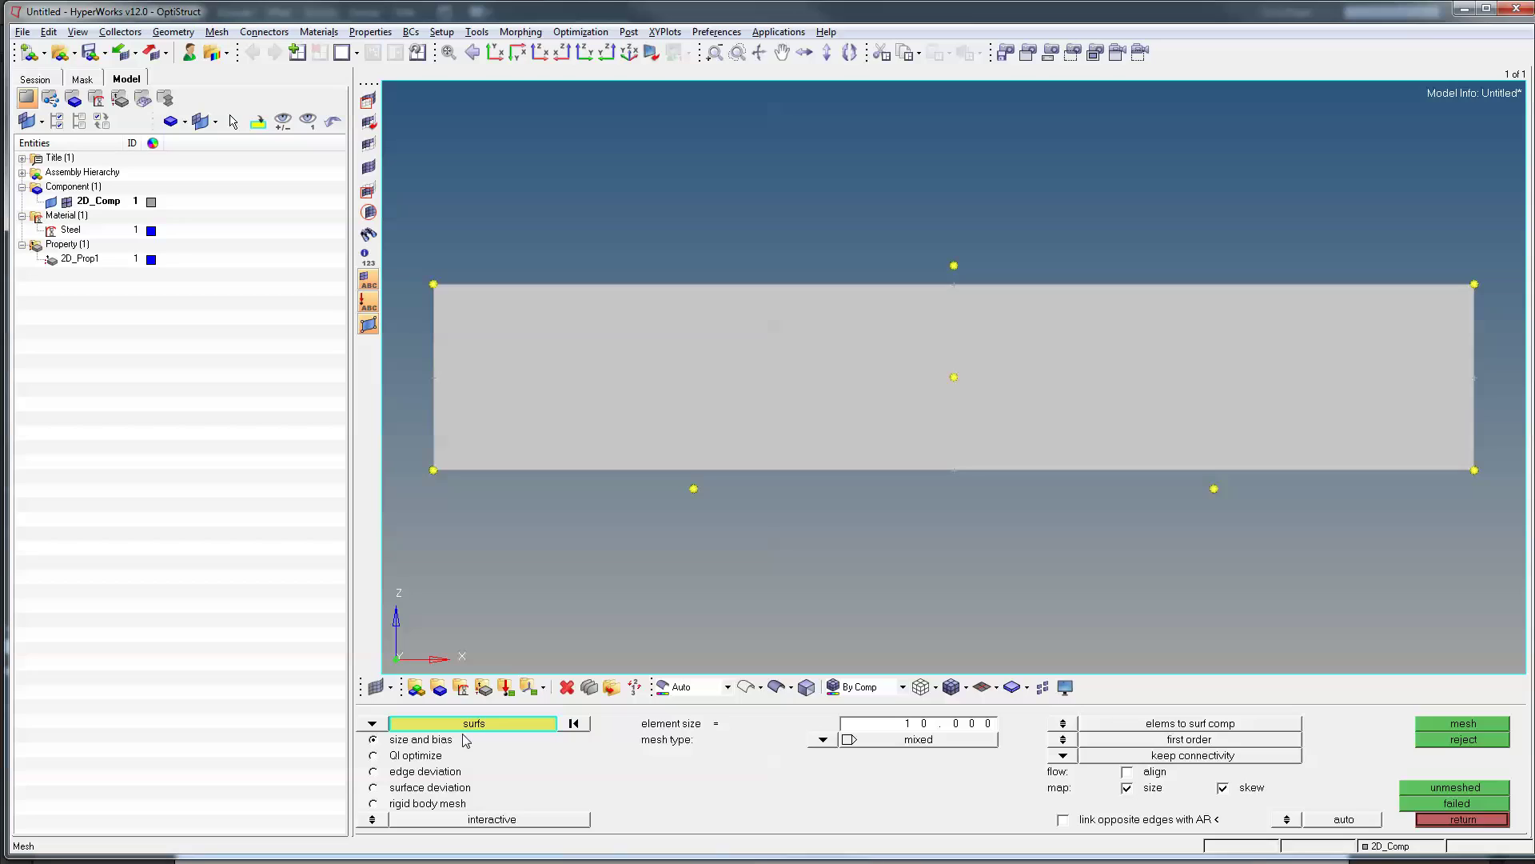
click(644, 404)
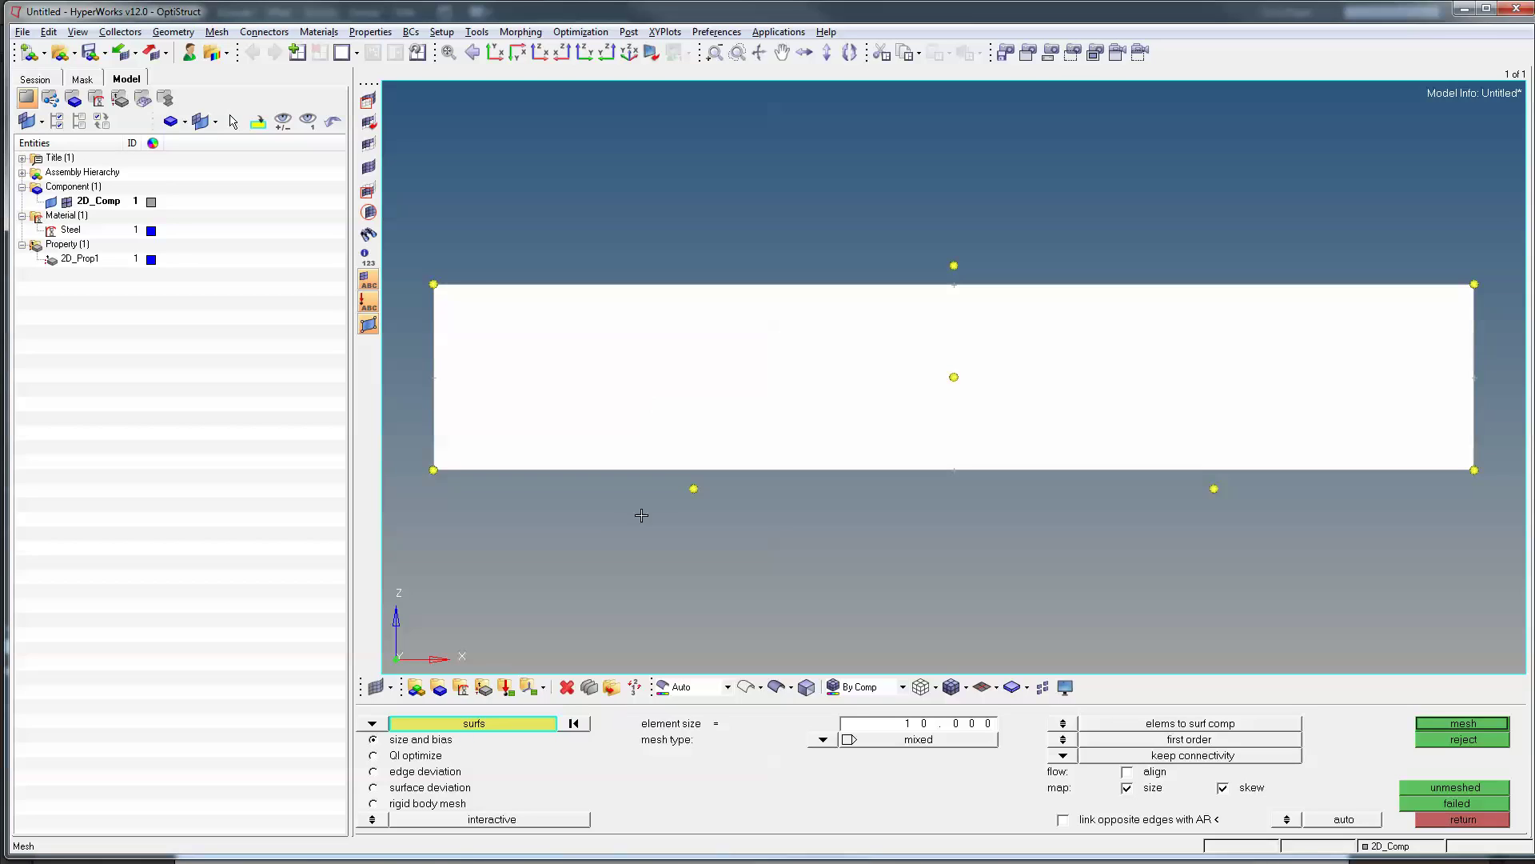
click(910, 723)
text(2)
click(822, 740)
click(792, 732)
click(1064, 725)
click(1065, 725)
click(1064, 725)
click(1065, 724)
click(1066, 726)
click(1074, 727)
click(1477, 723)
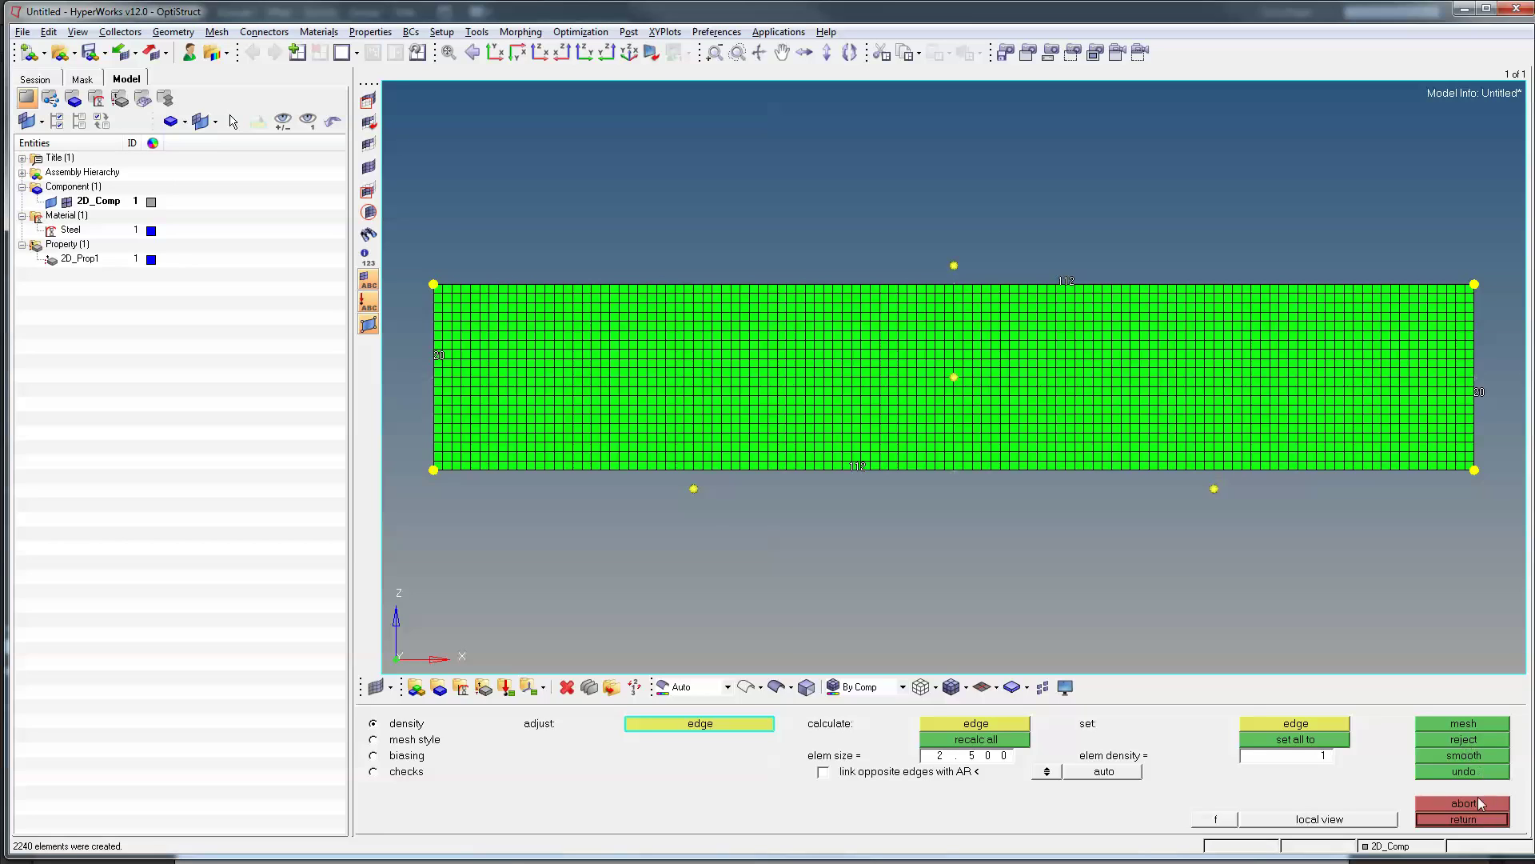
click(1464, 819)
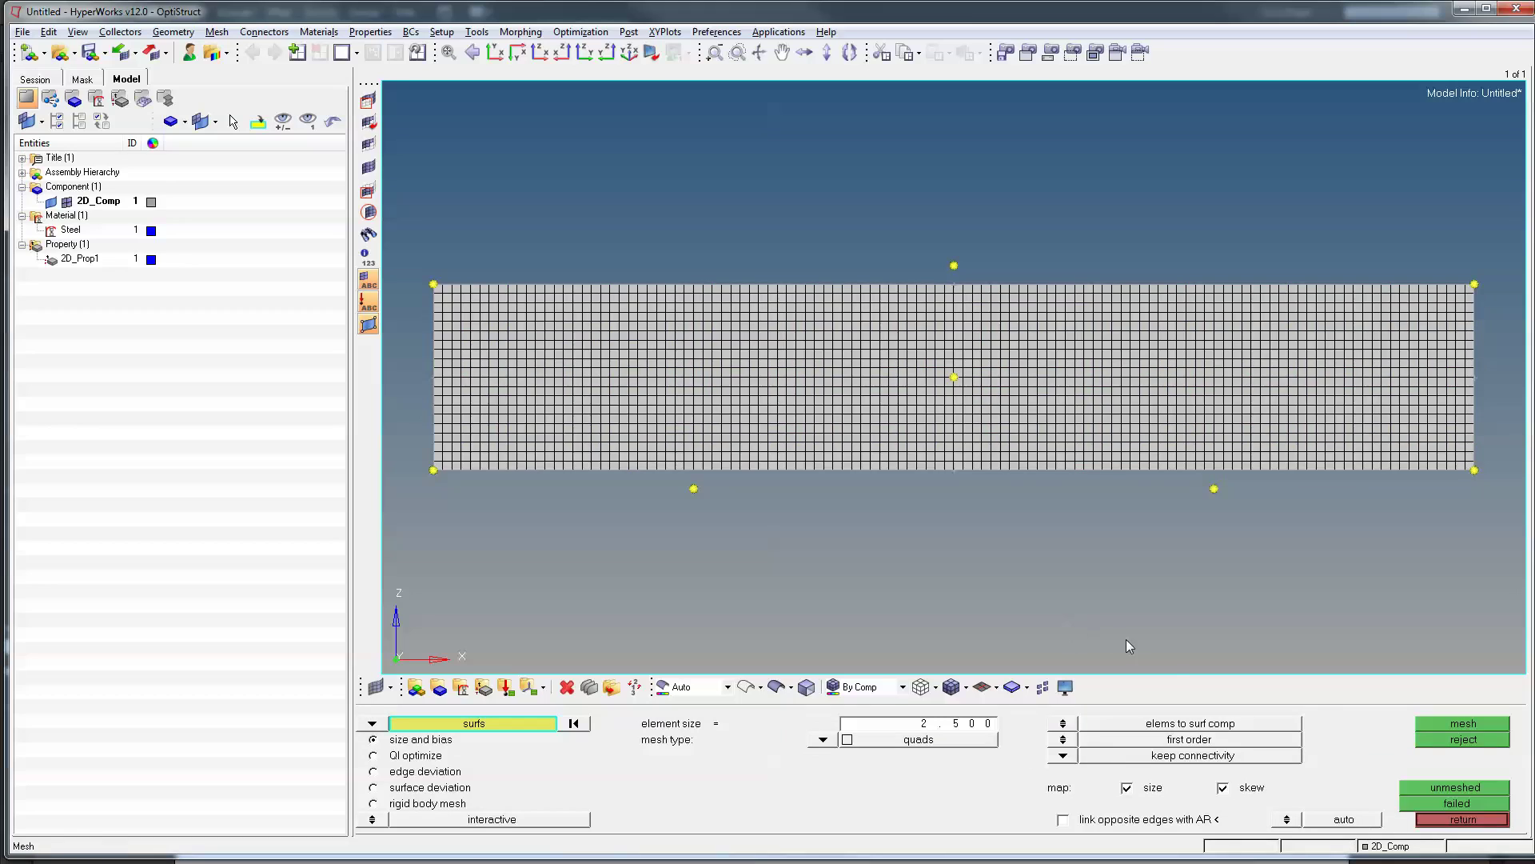
click(1463, 819)
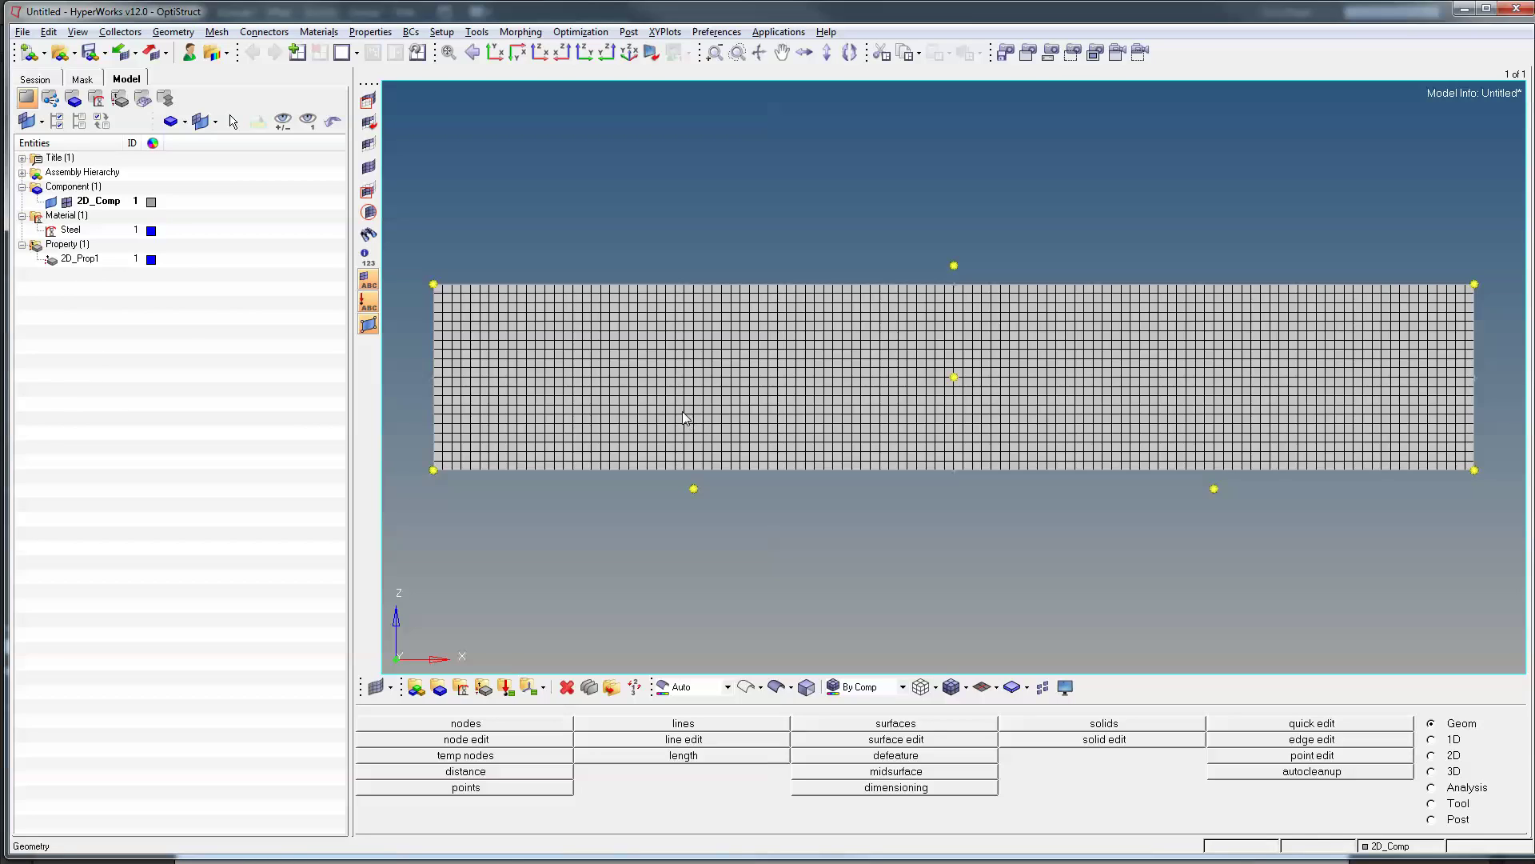
Create a load collector named SPC with no card image.
click(1471, 786)
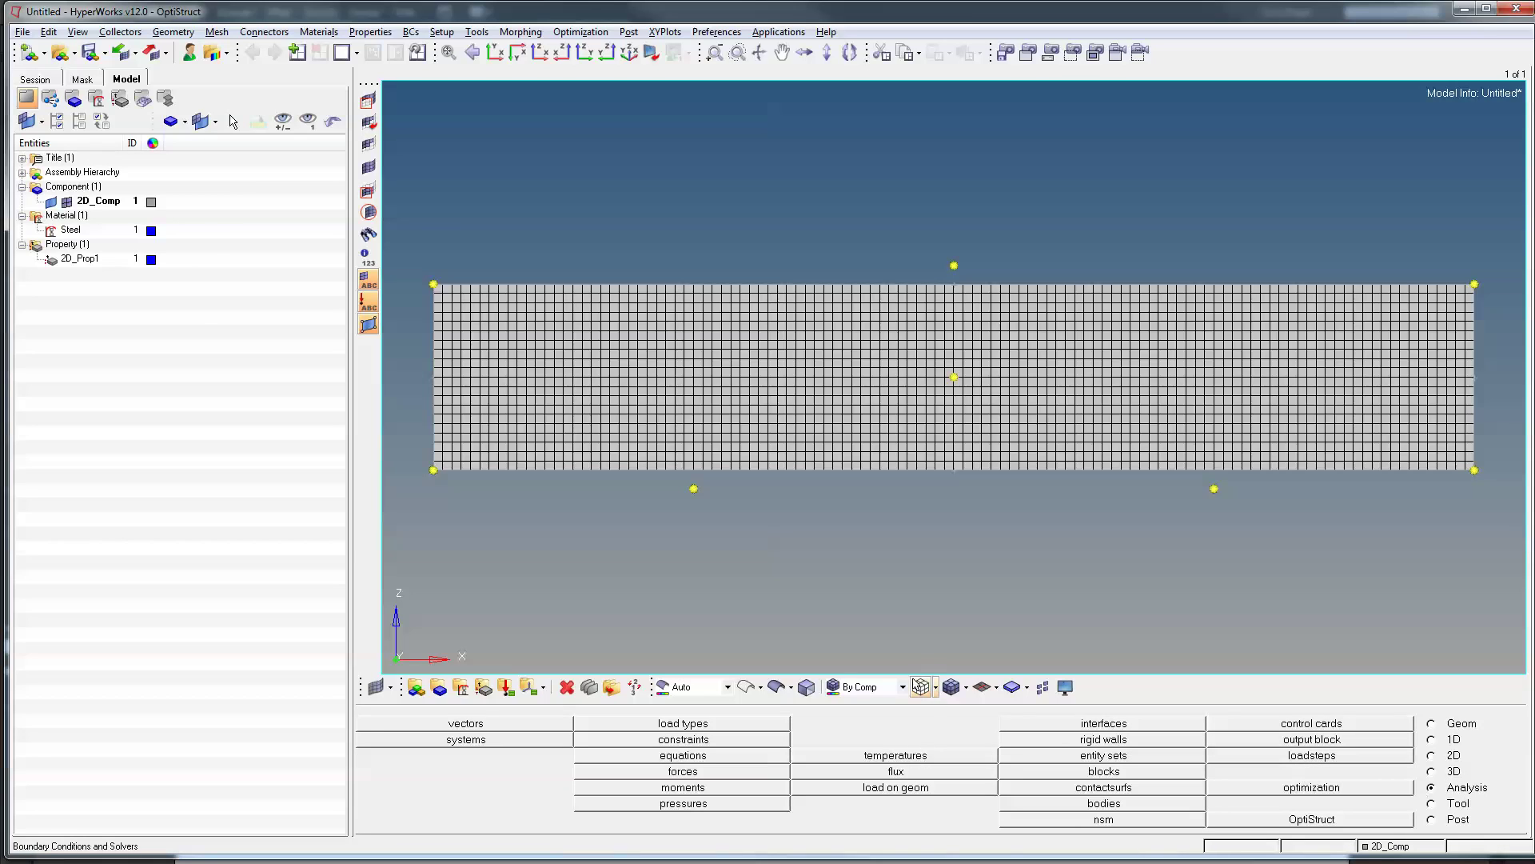
click(22, 245)
click(23, 215)
click(23, 186)
right_click(58, 254)
mouse_move(94, 266)
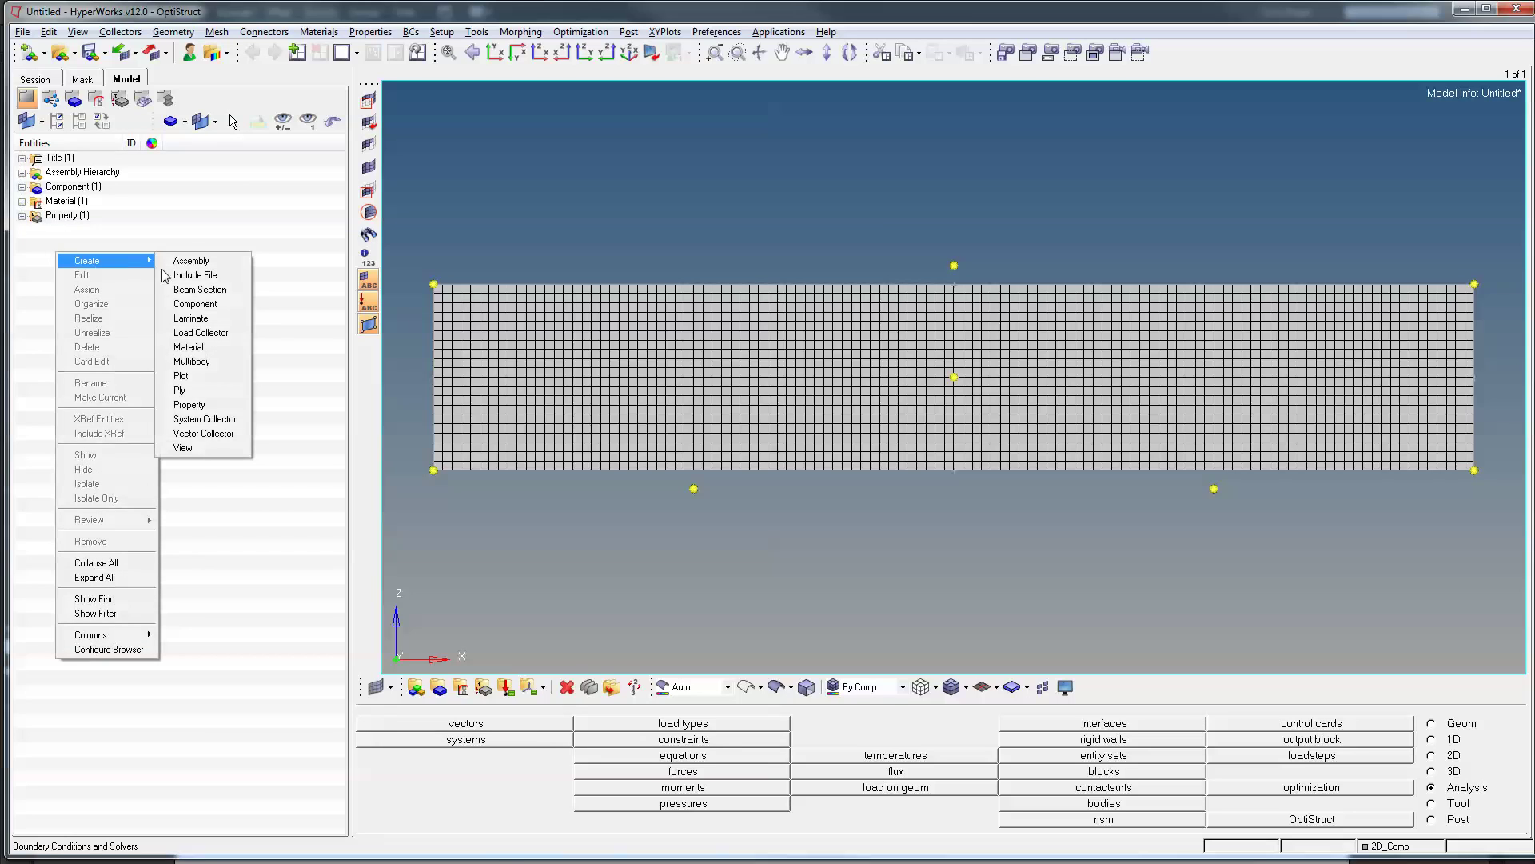
click(211, 332)
text(SPC)
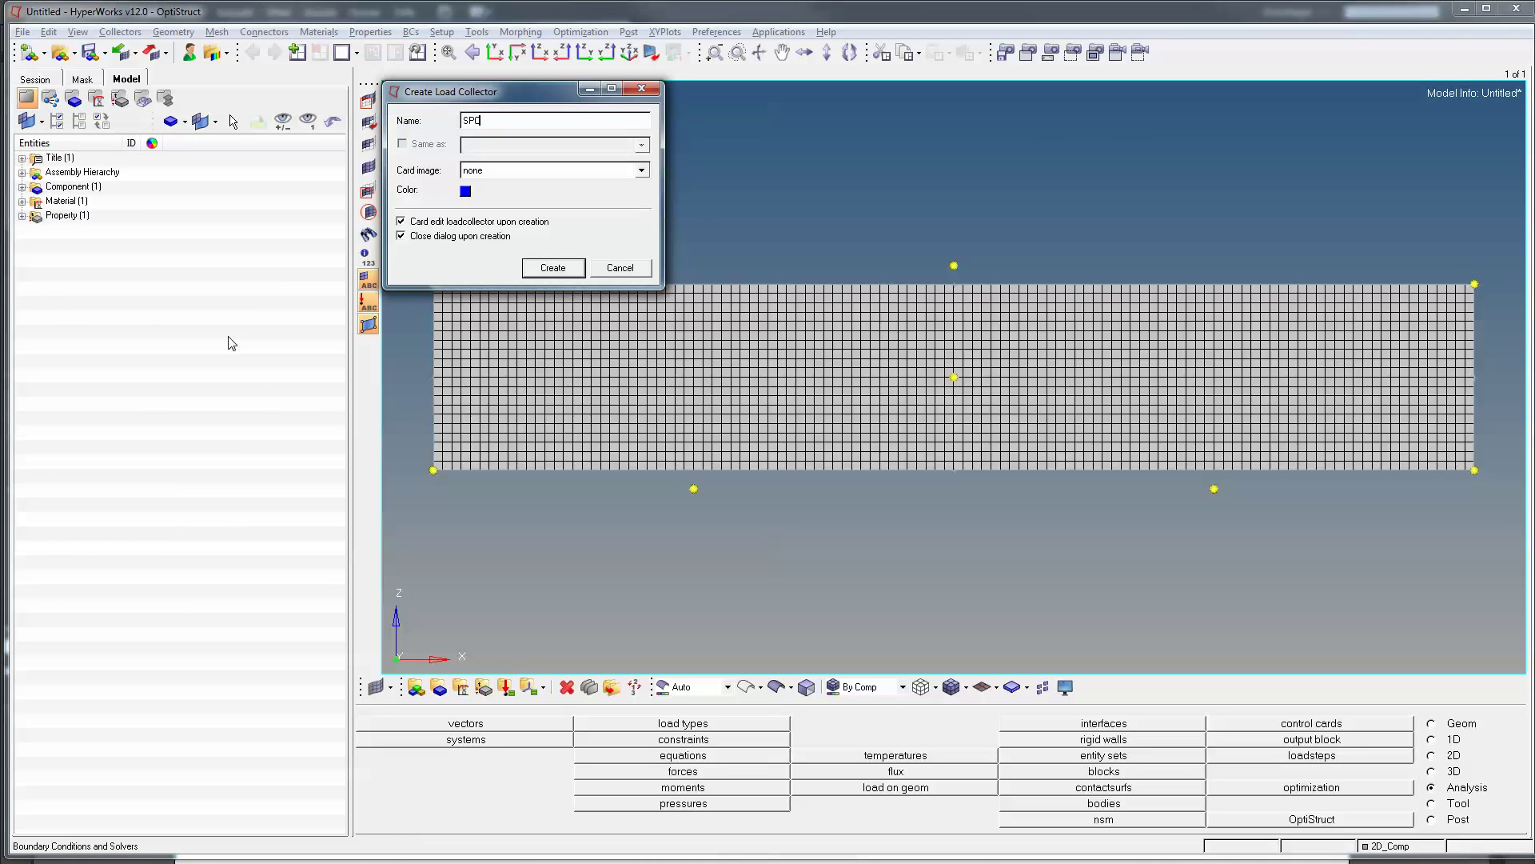
click(551, 268)
Create a load collector named Force with no card image.
right_click(127, 252)
mouse_move(188, 258)
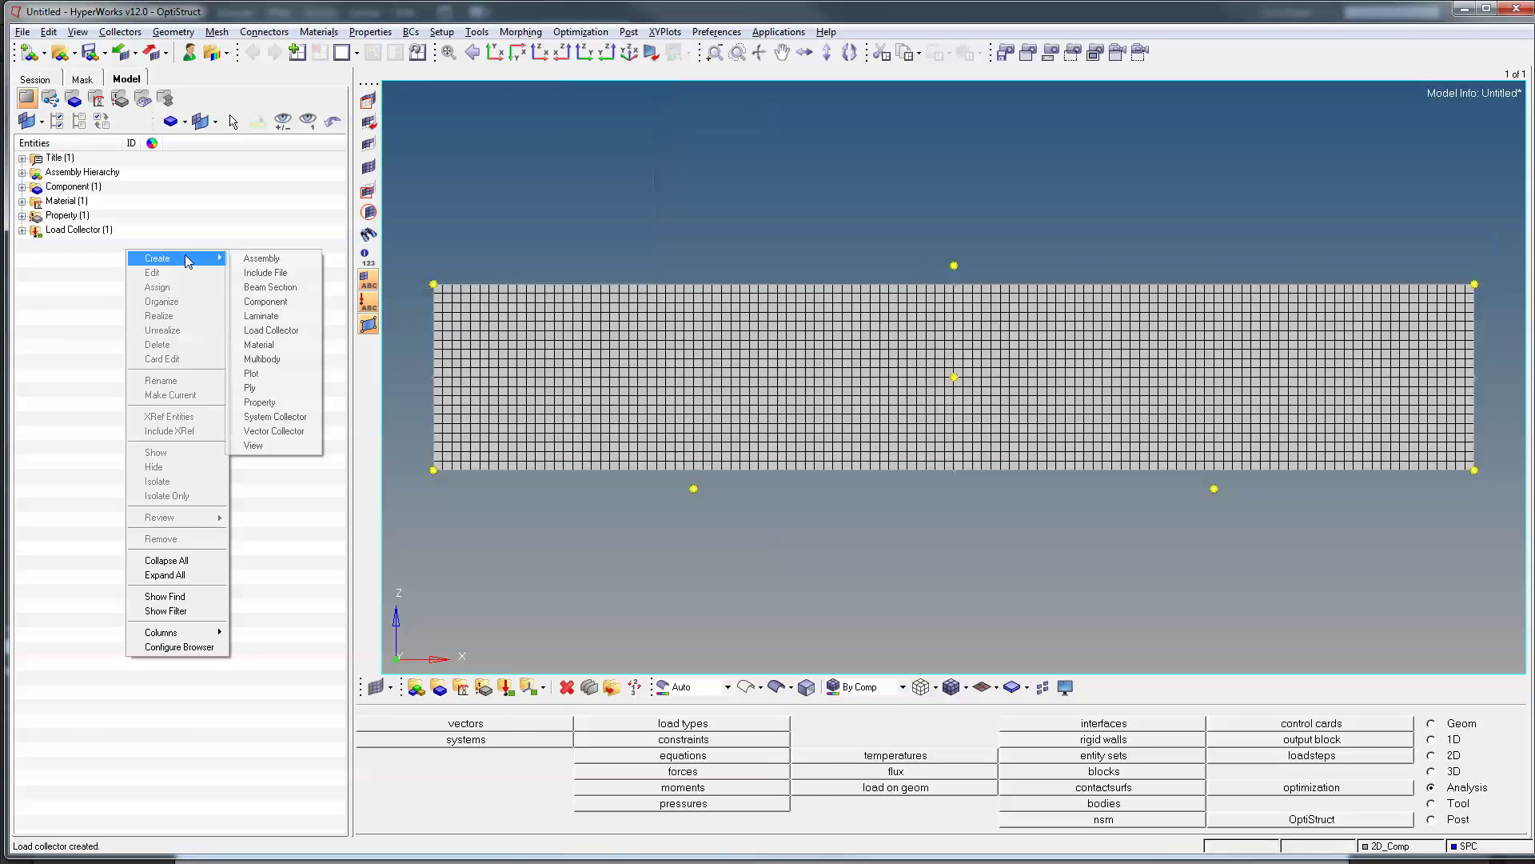
click(270, 331)
text(Lo)
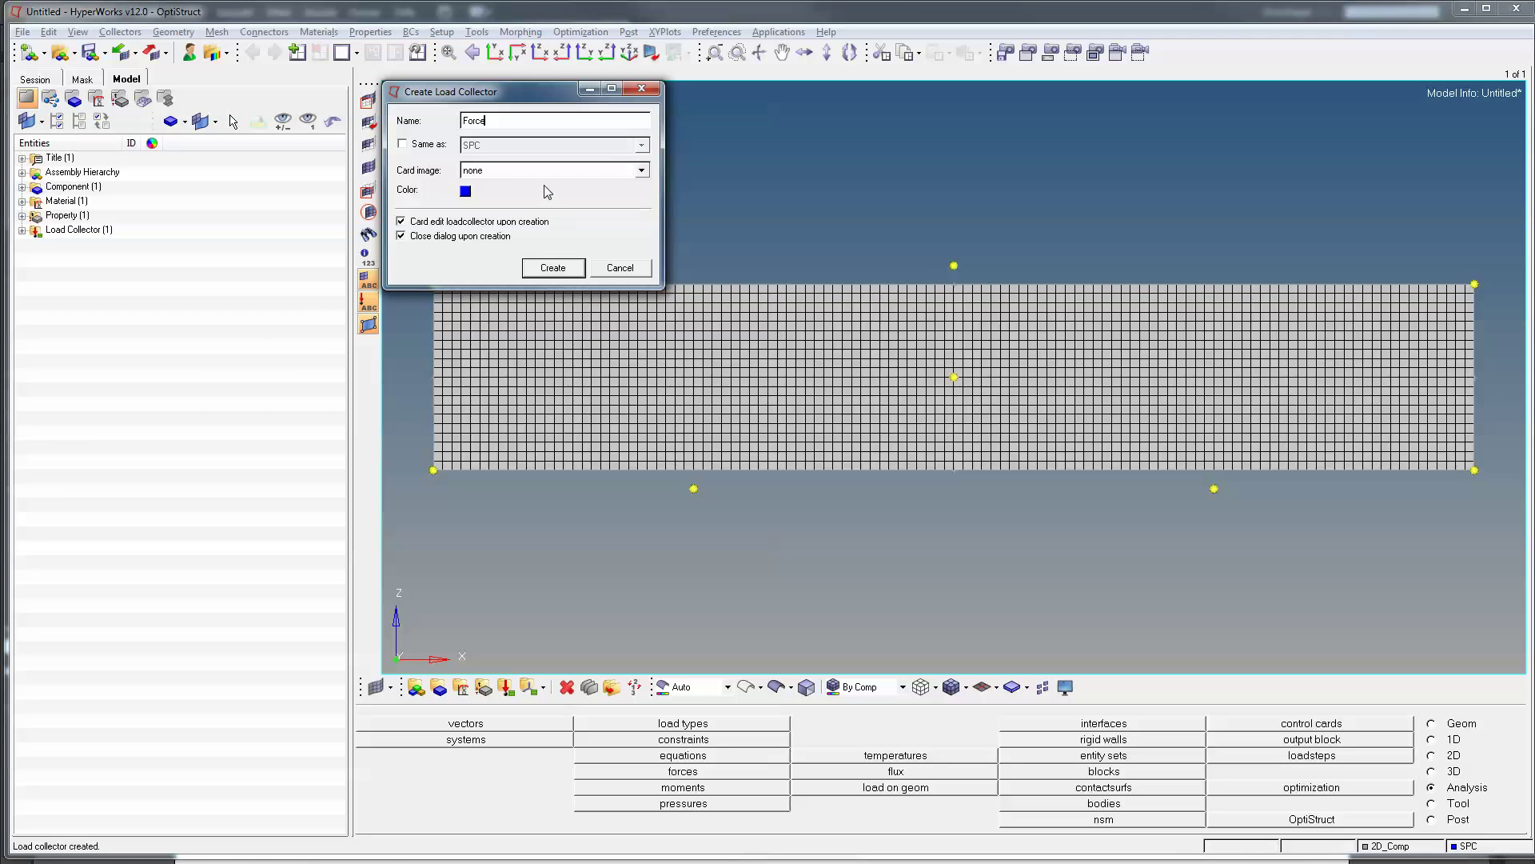
click(549, 268)
Change the colour of the Force load collector to red.
click(22, 231)
click(90, 264)
click(96, 297)
click(151, 259)
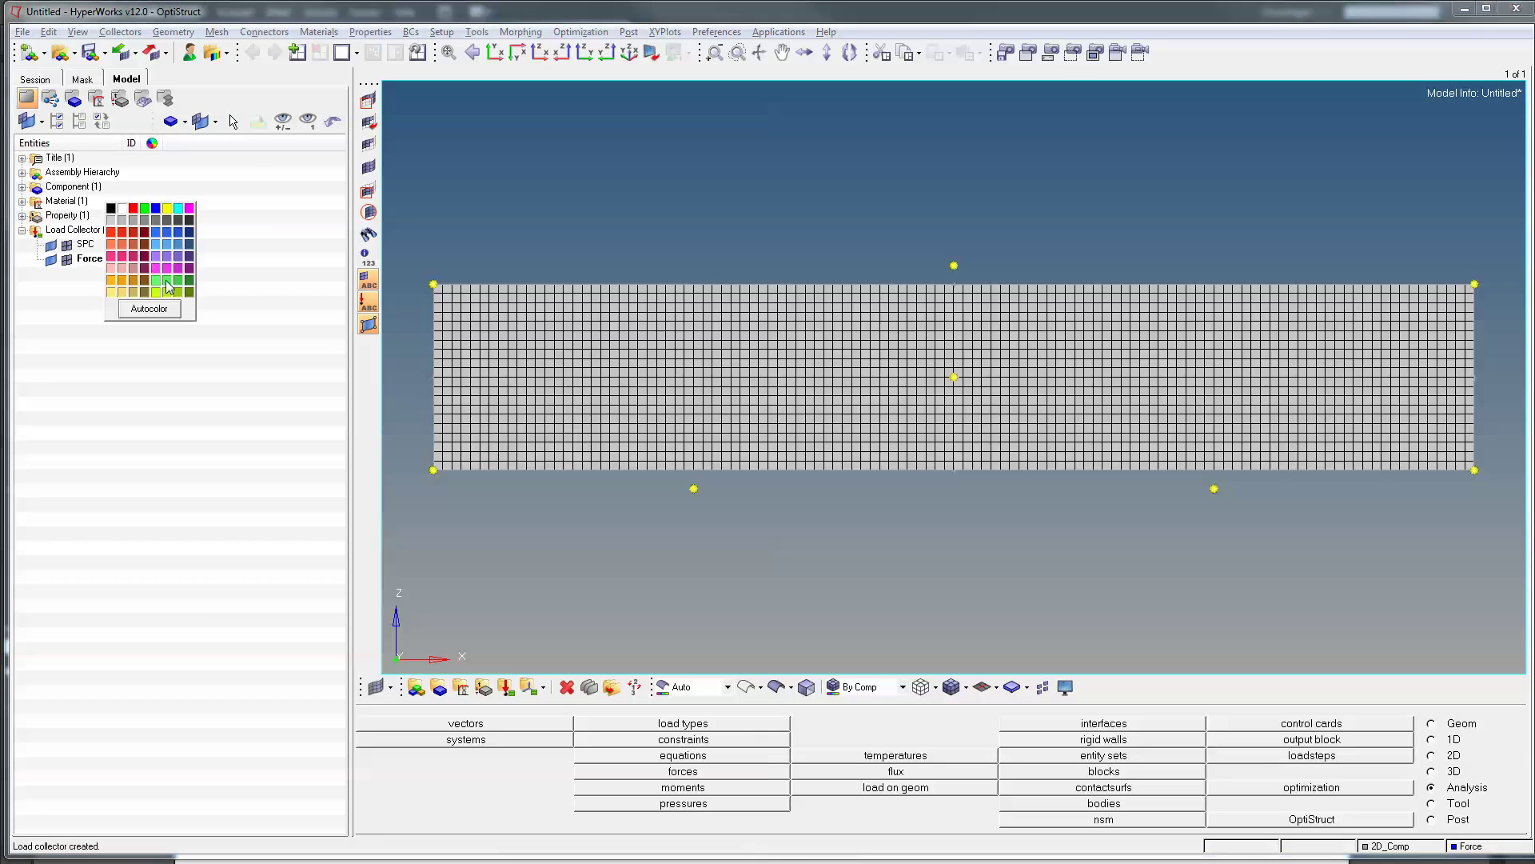
click(118, 239)
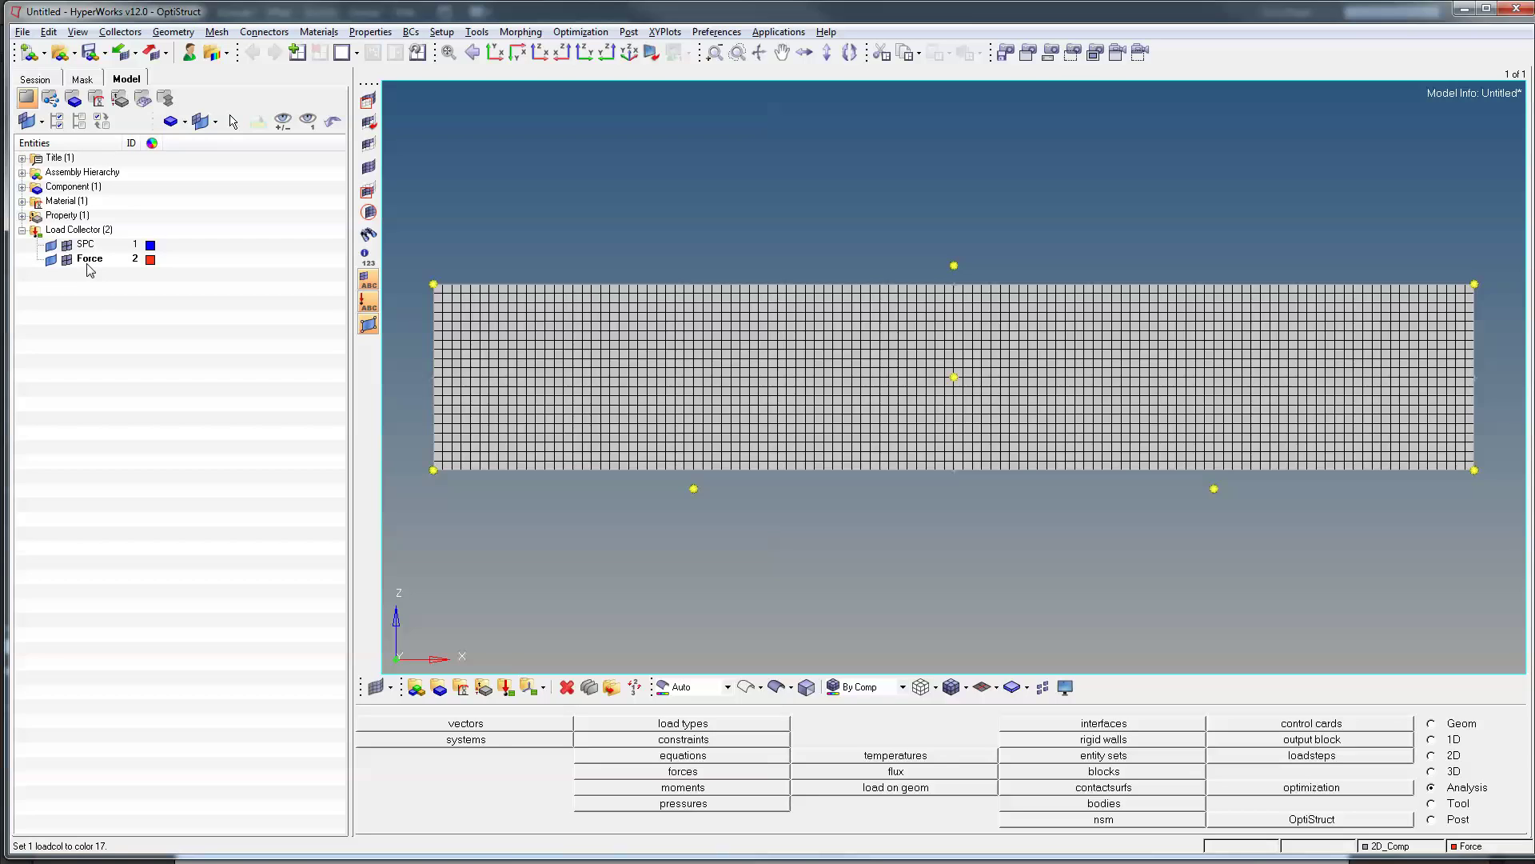
Apply a force of magnitude -54000 along the z-axis at the middle node of the beam's upper edge, with uniform size 20.
click(1452, 772)
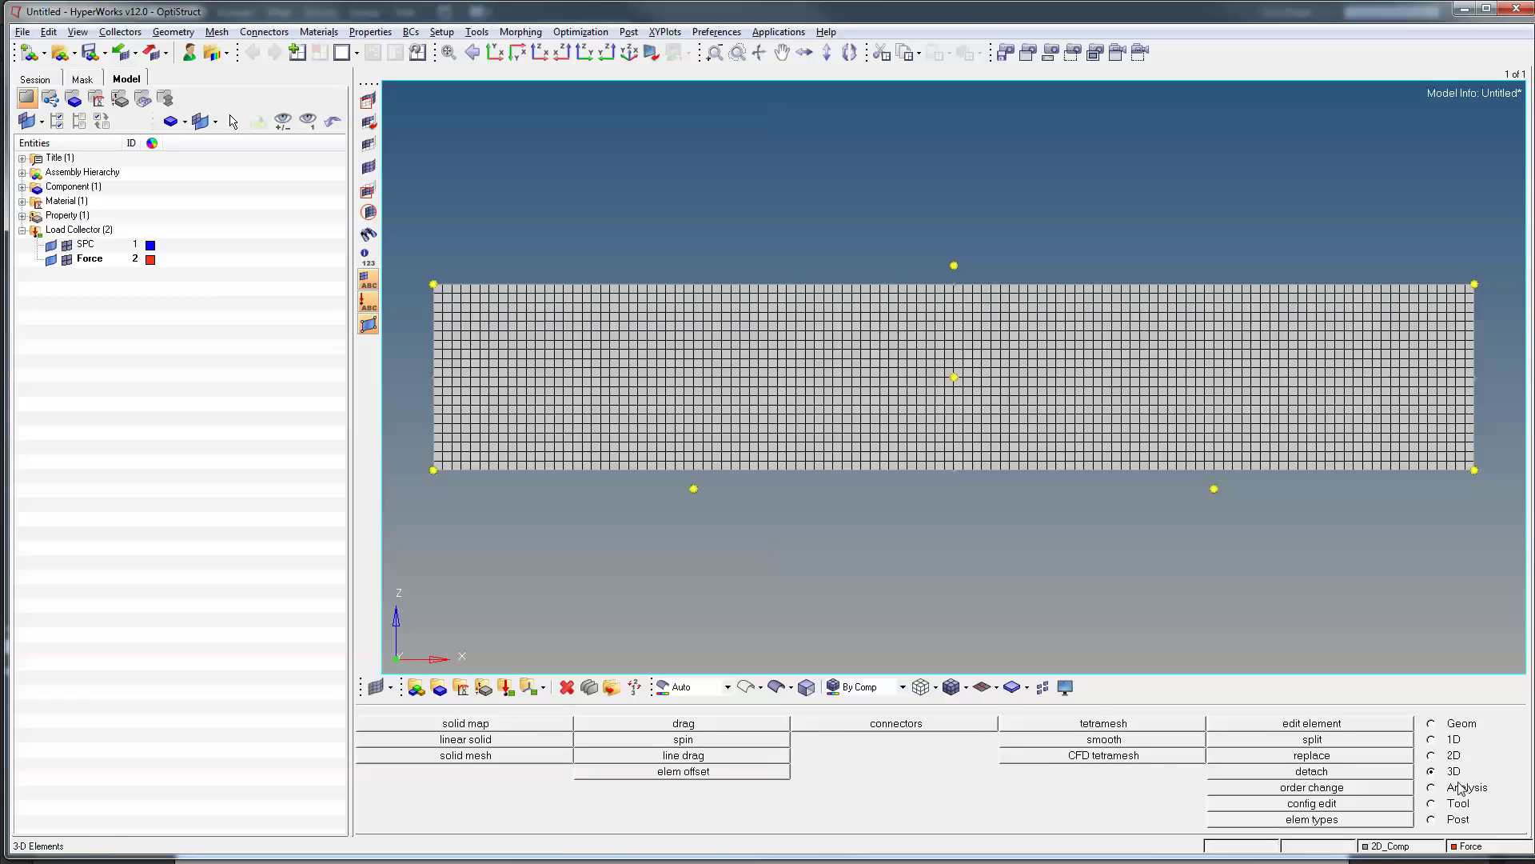
click(1460, 787)
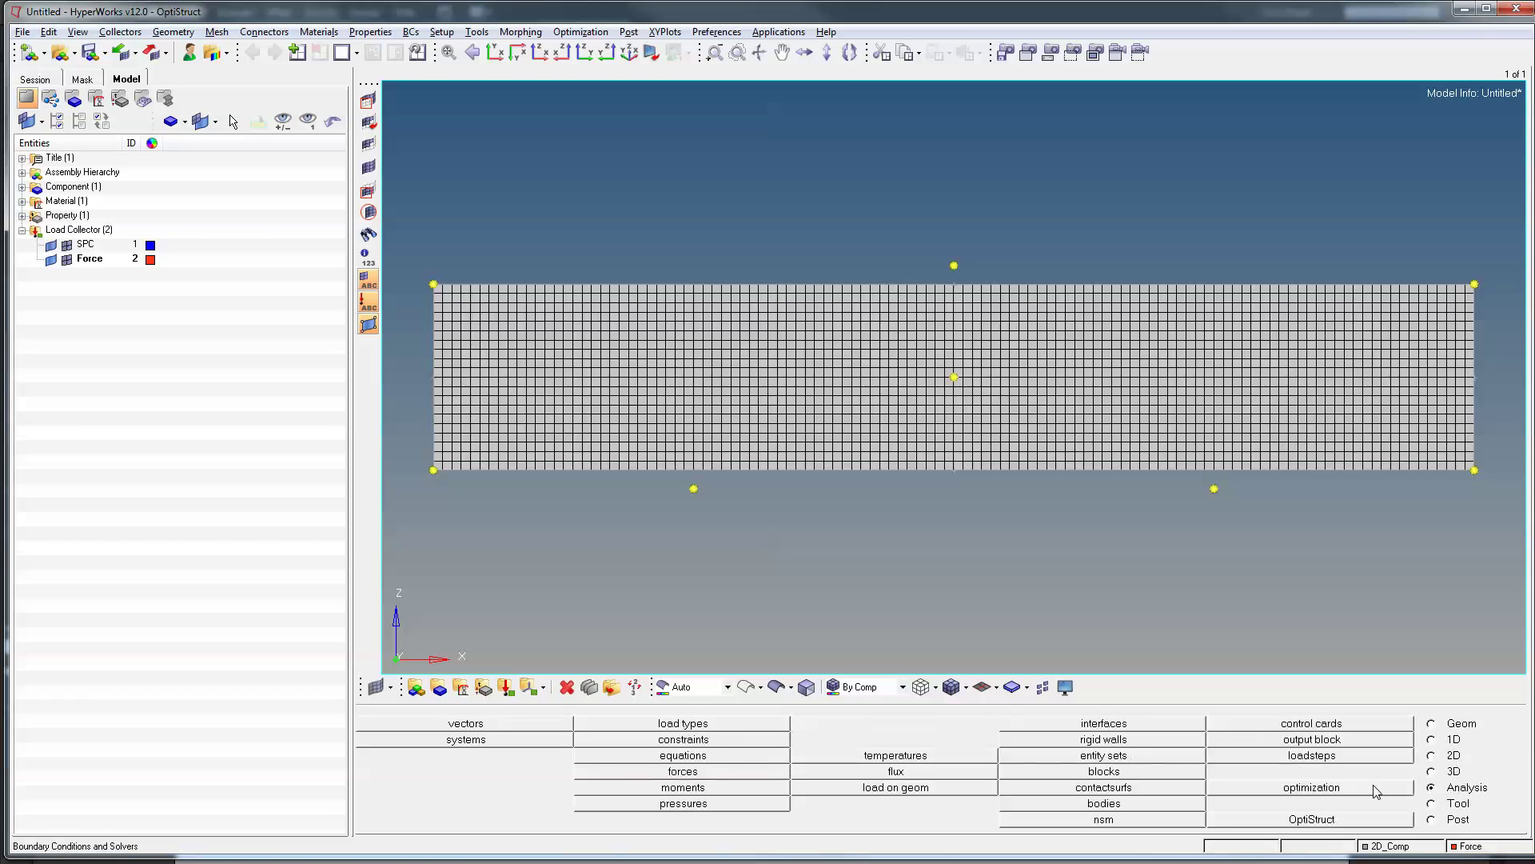
click(710, 771)
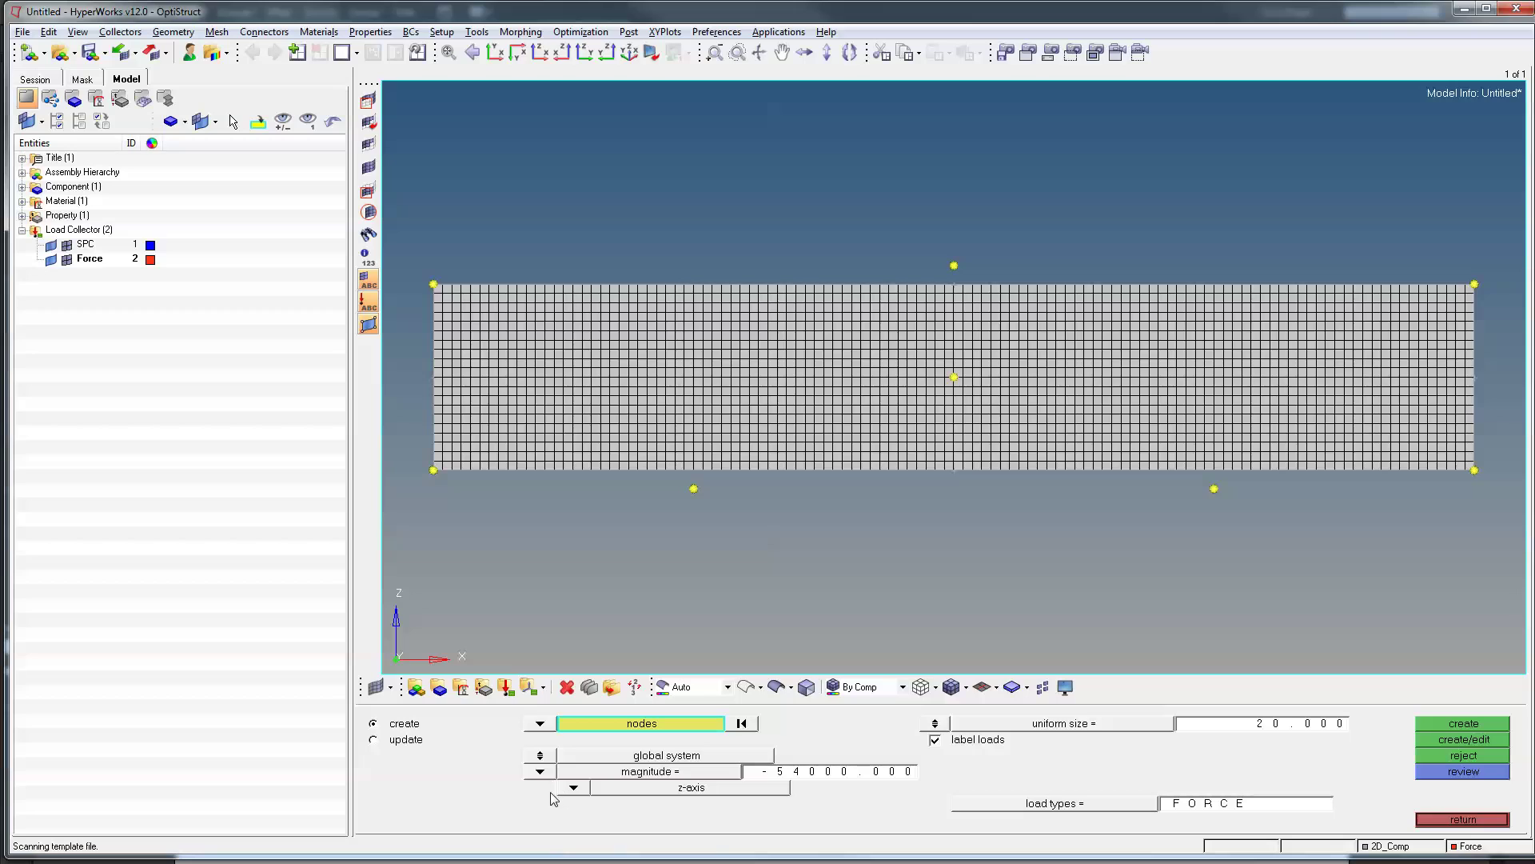
click(574, 787)
click(557, 772)
scroll(959, 288, up, 6)
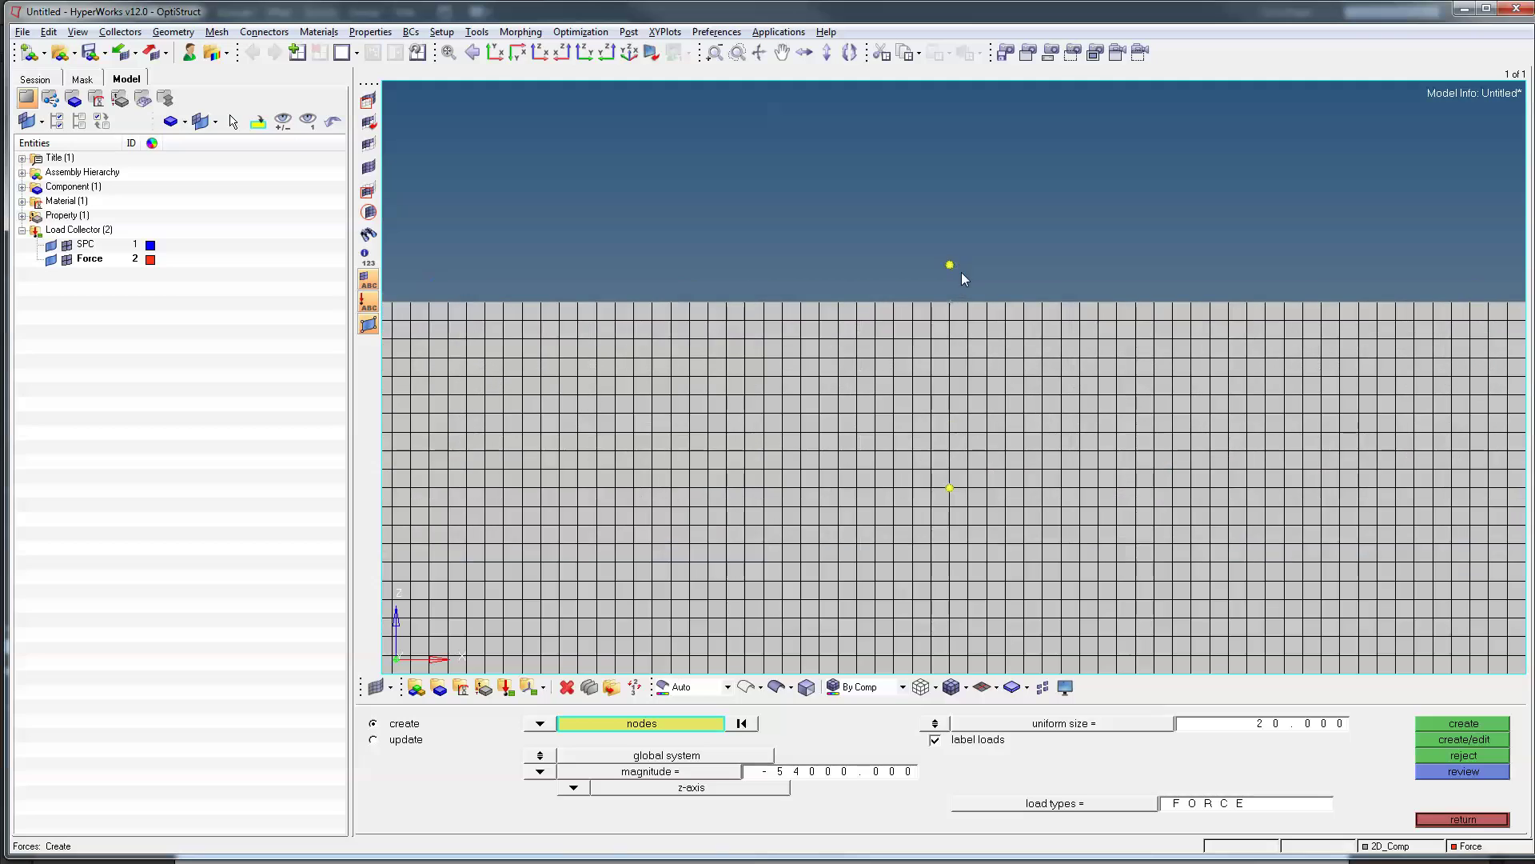
scroll(955, 268, up, 4)
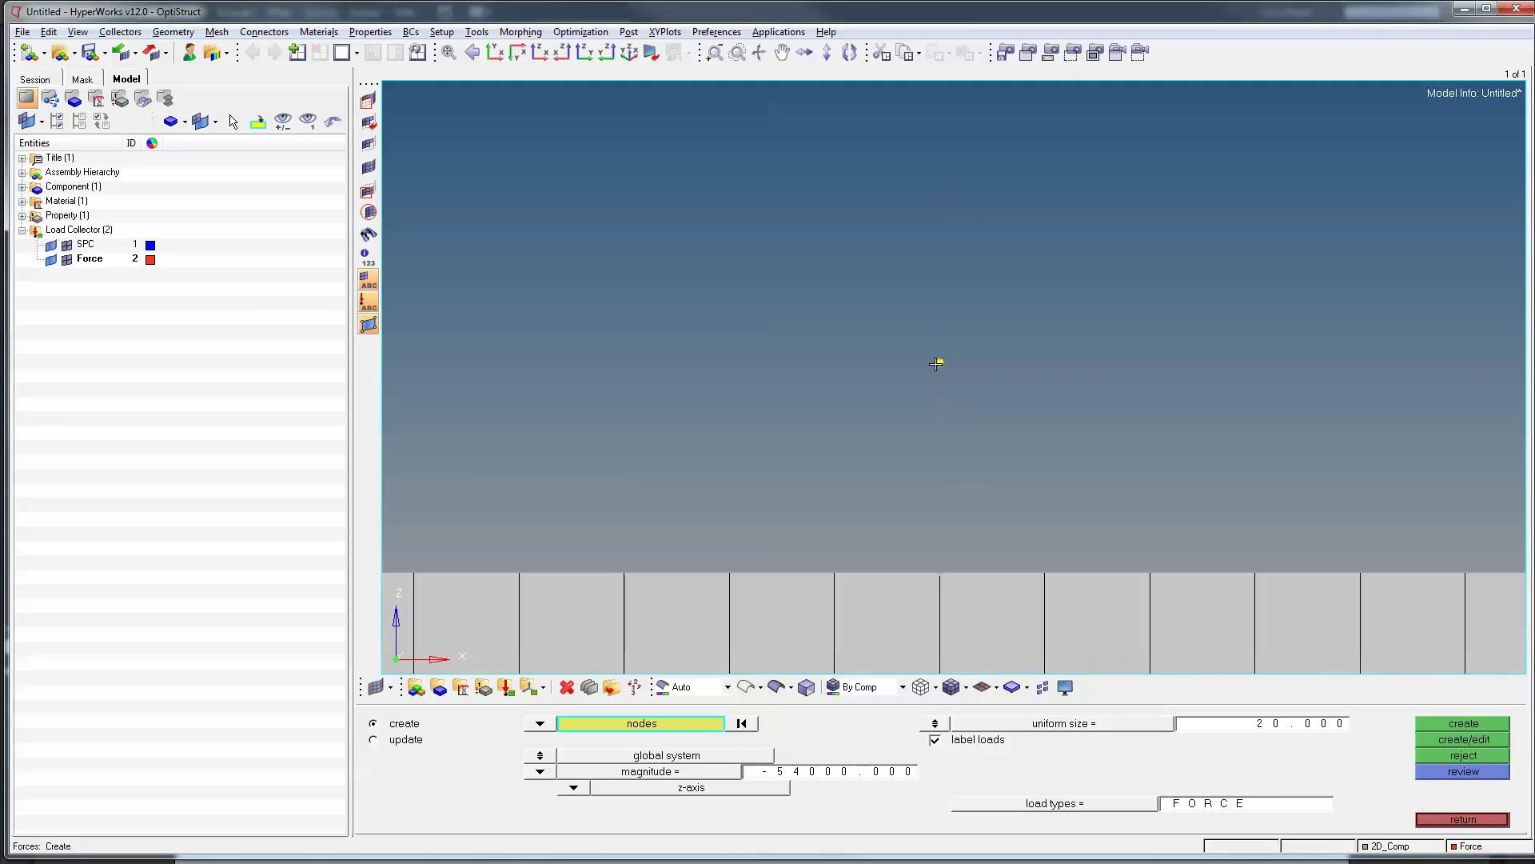
scroll(992, 304, down, 3)
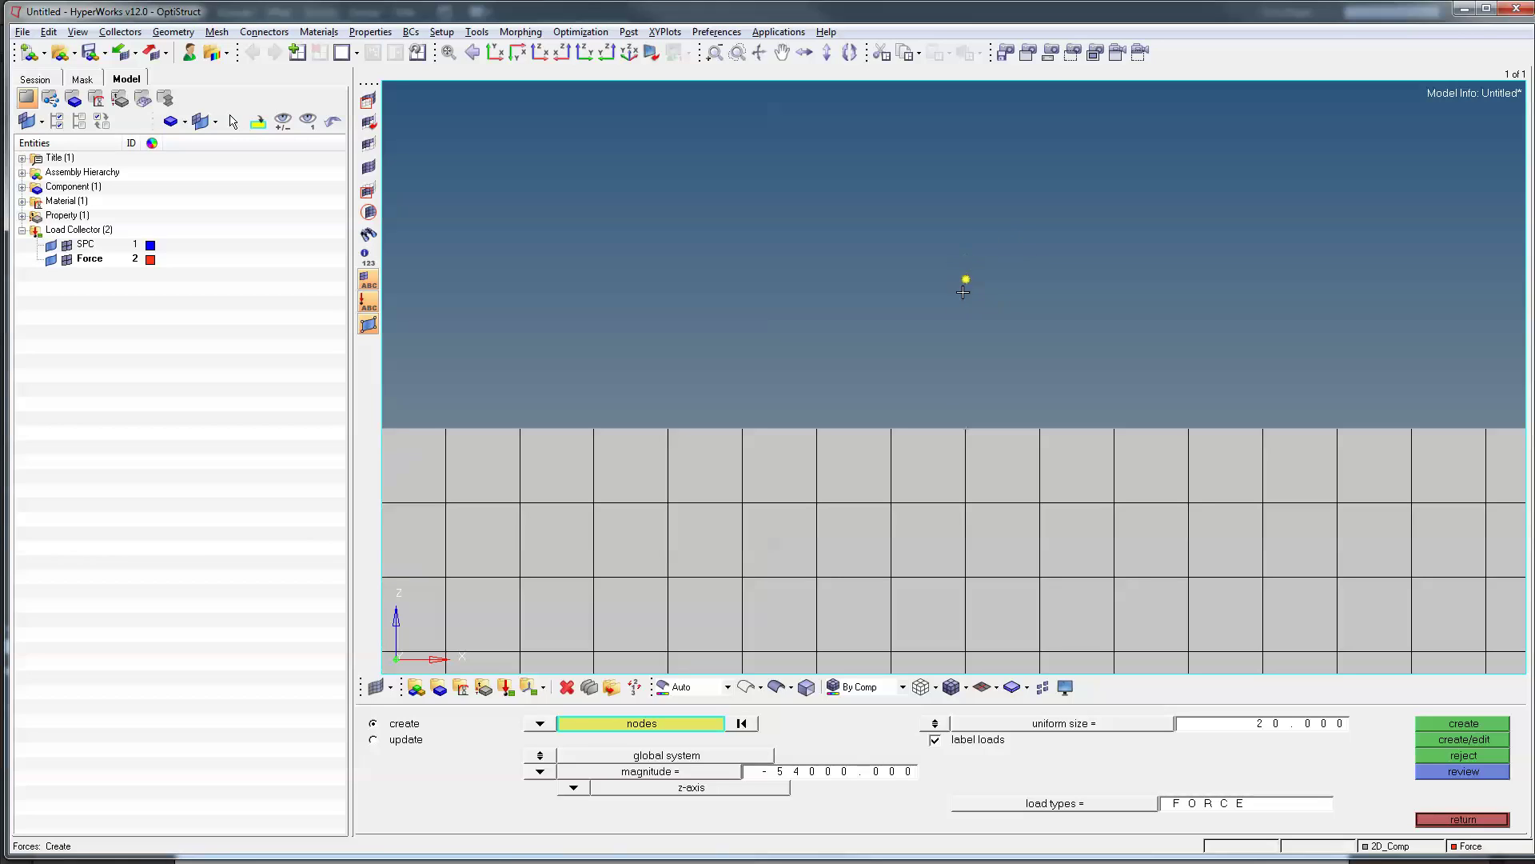
click(966, 427)
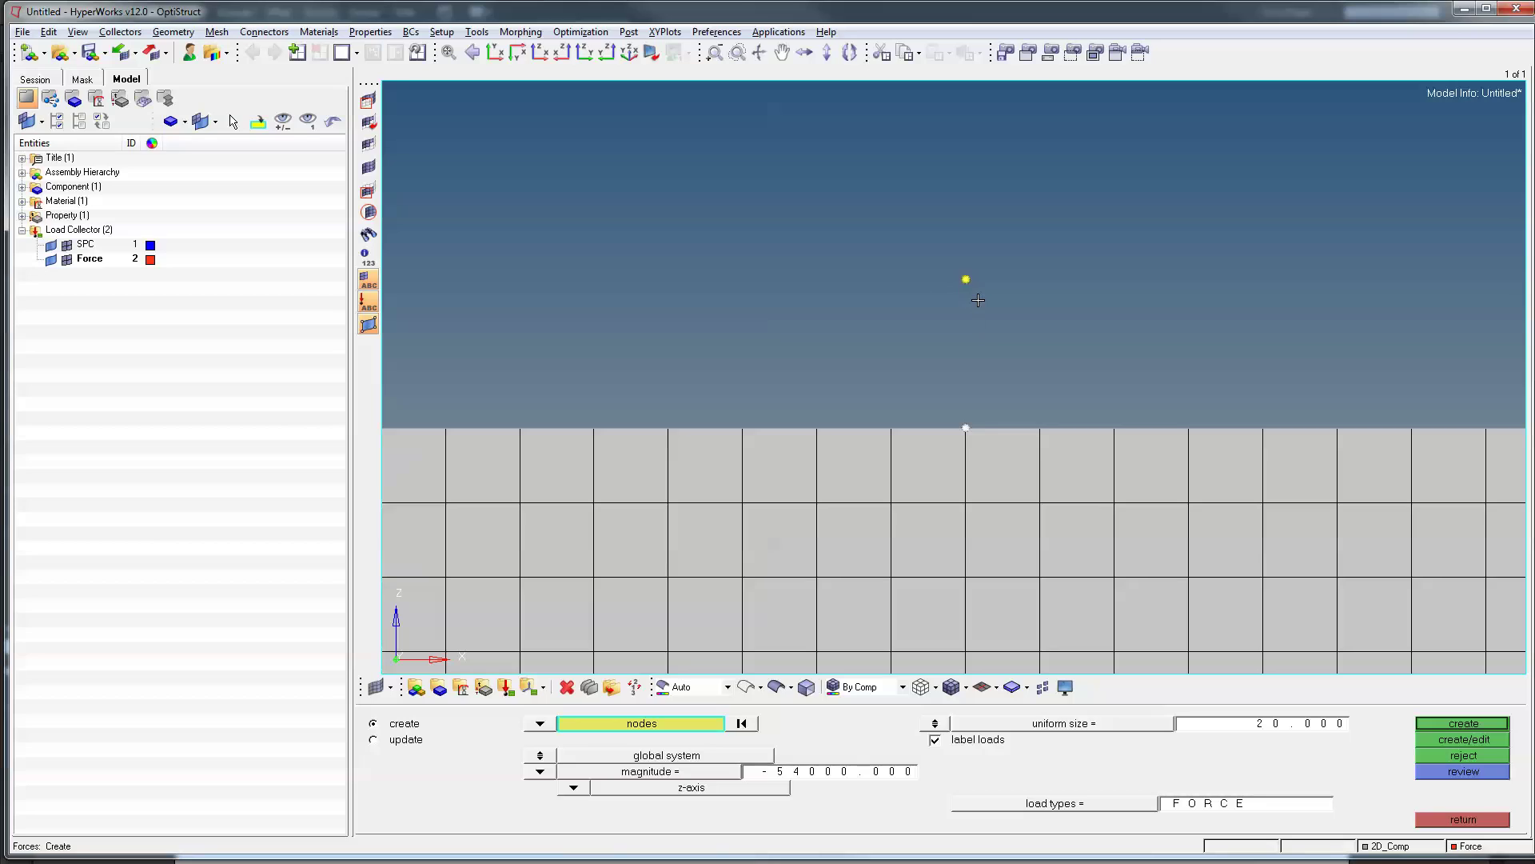
click(966, 429)
click(1464, 724)
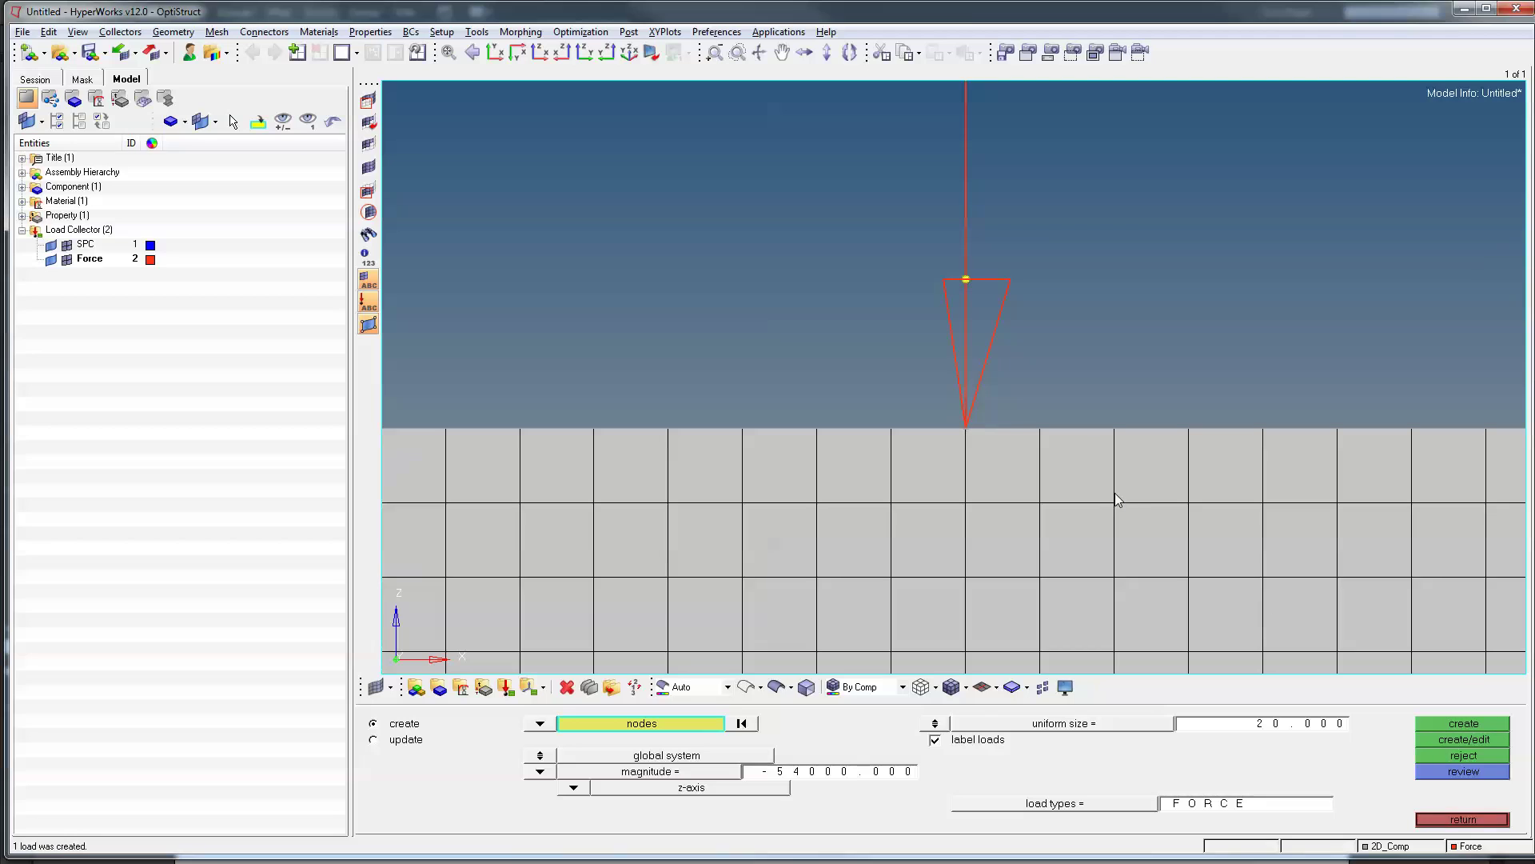
scroll(1039, 384, down, 5)
scroll(992, 367, up, 3)
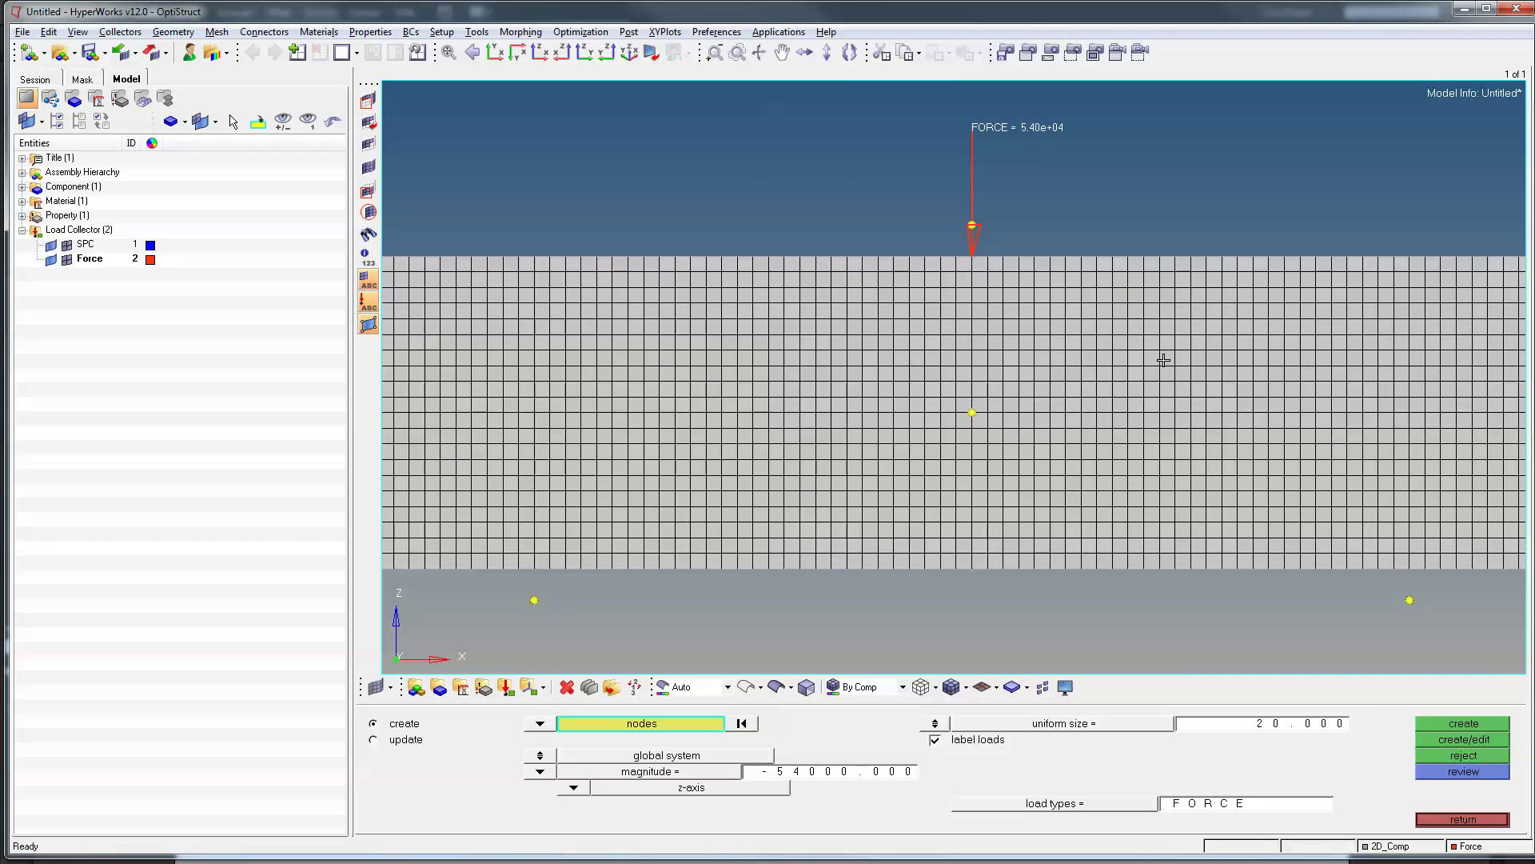
click(935, 725)
click(935, 724)
click(1475, 819)
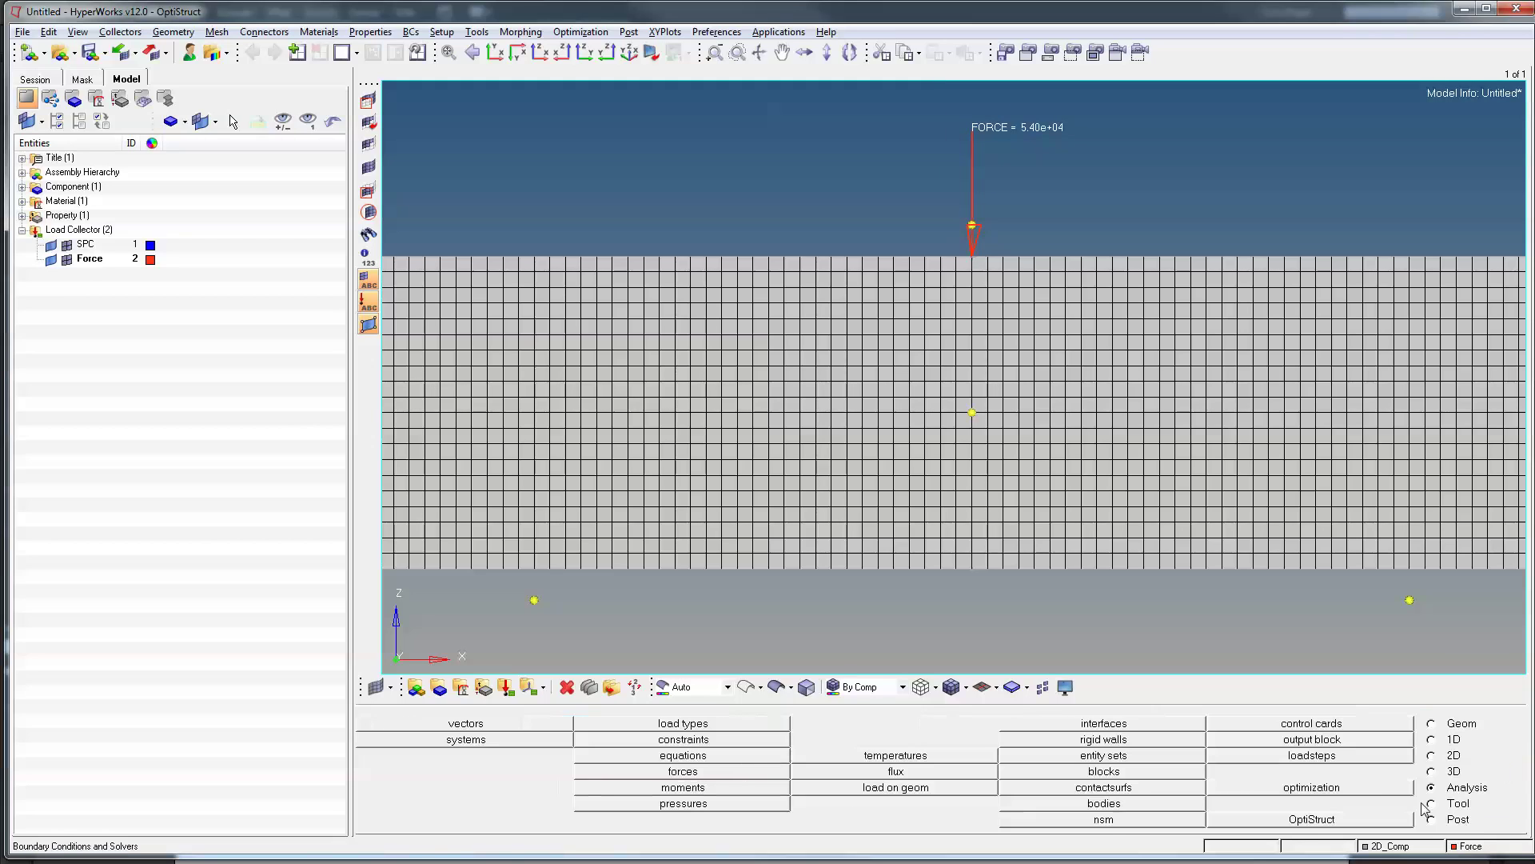
Make SPC the current load collector.
click(84, 246)
right_click(88, 248)
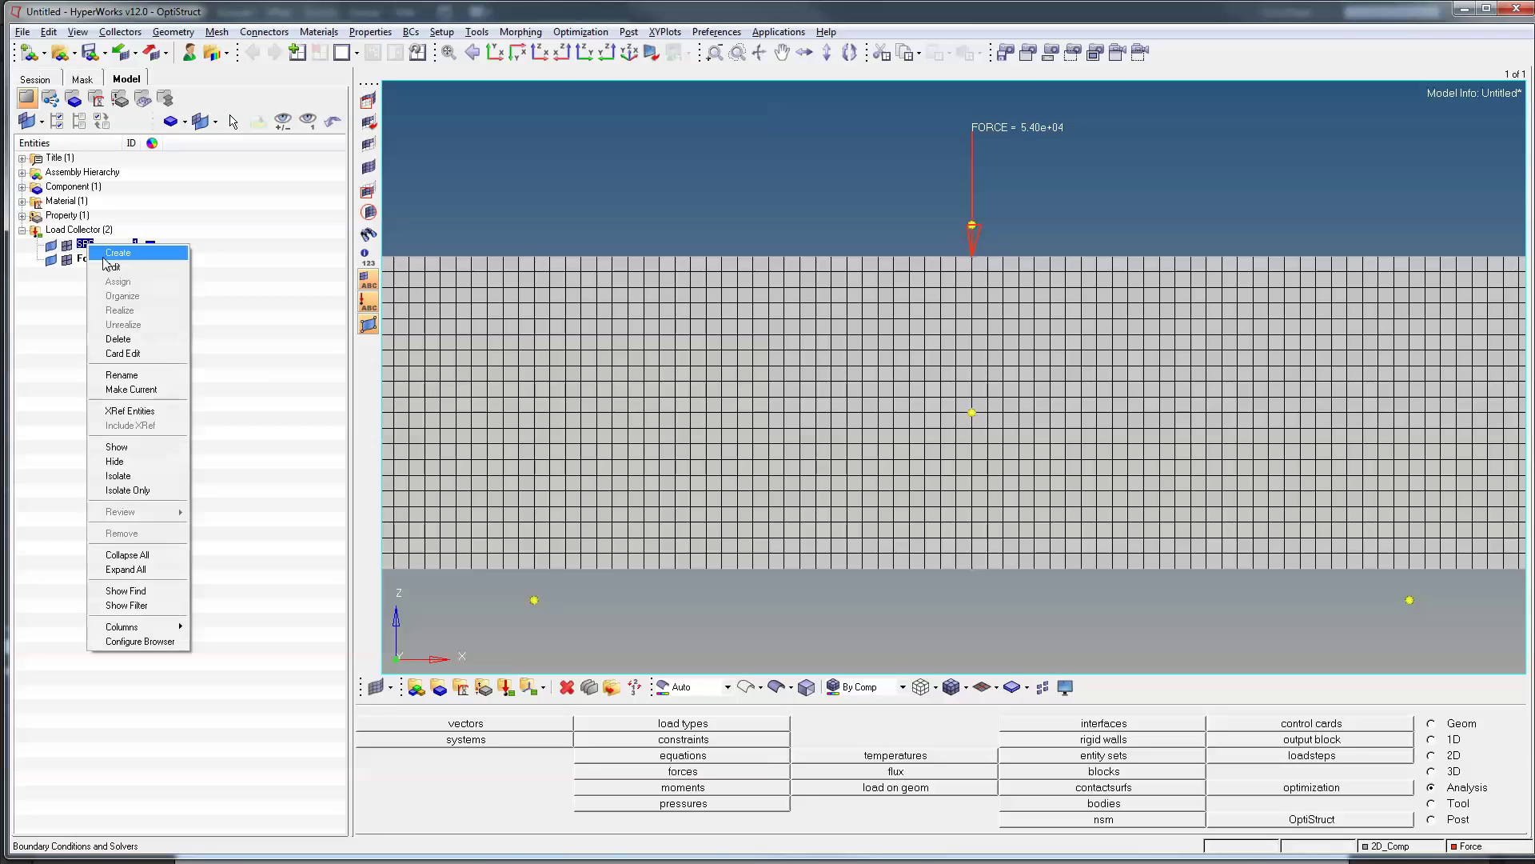
click(132, 390)
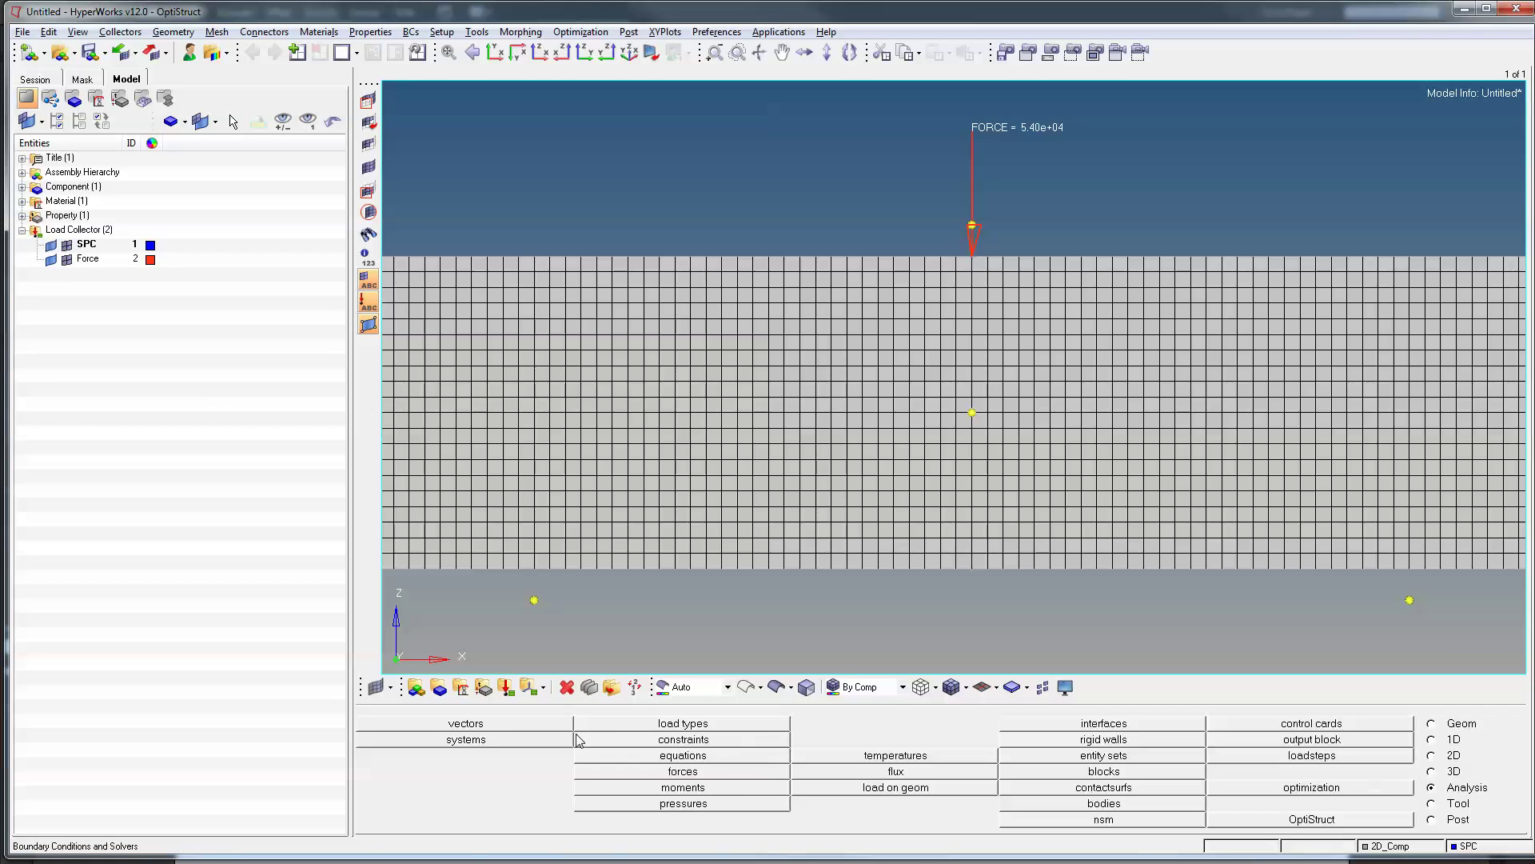
Constrain dof1, dof2, dof3, dof4 and dof6 at the lower-edge node above the left support point, using SPC constraints of size 10.
click(688, 727)
click(1457, 821)
click(596, 723)
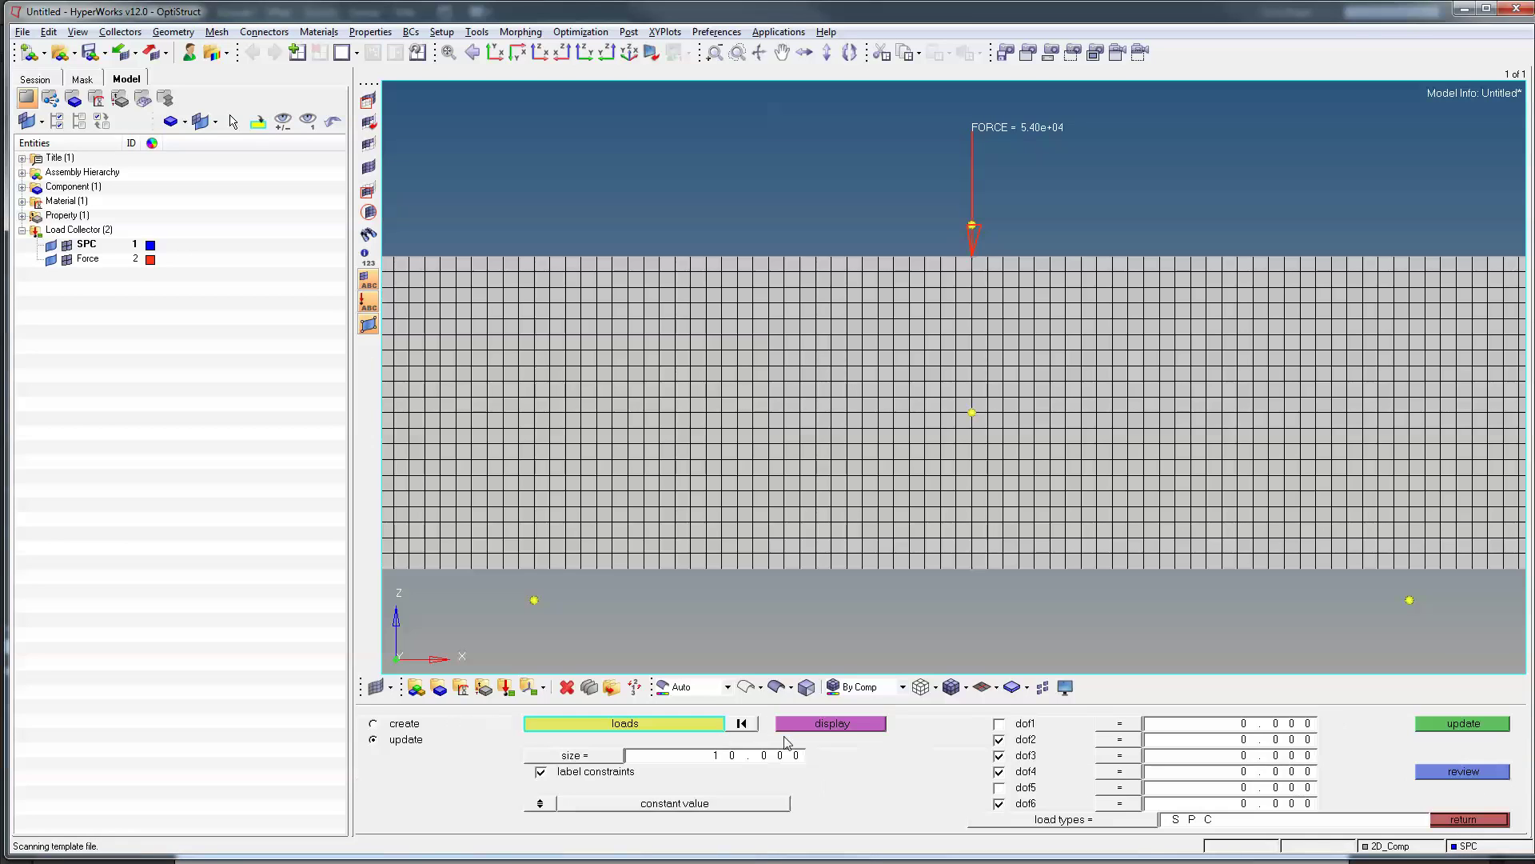
click(374, 723)
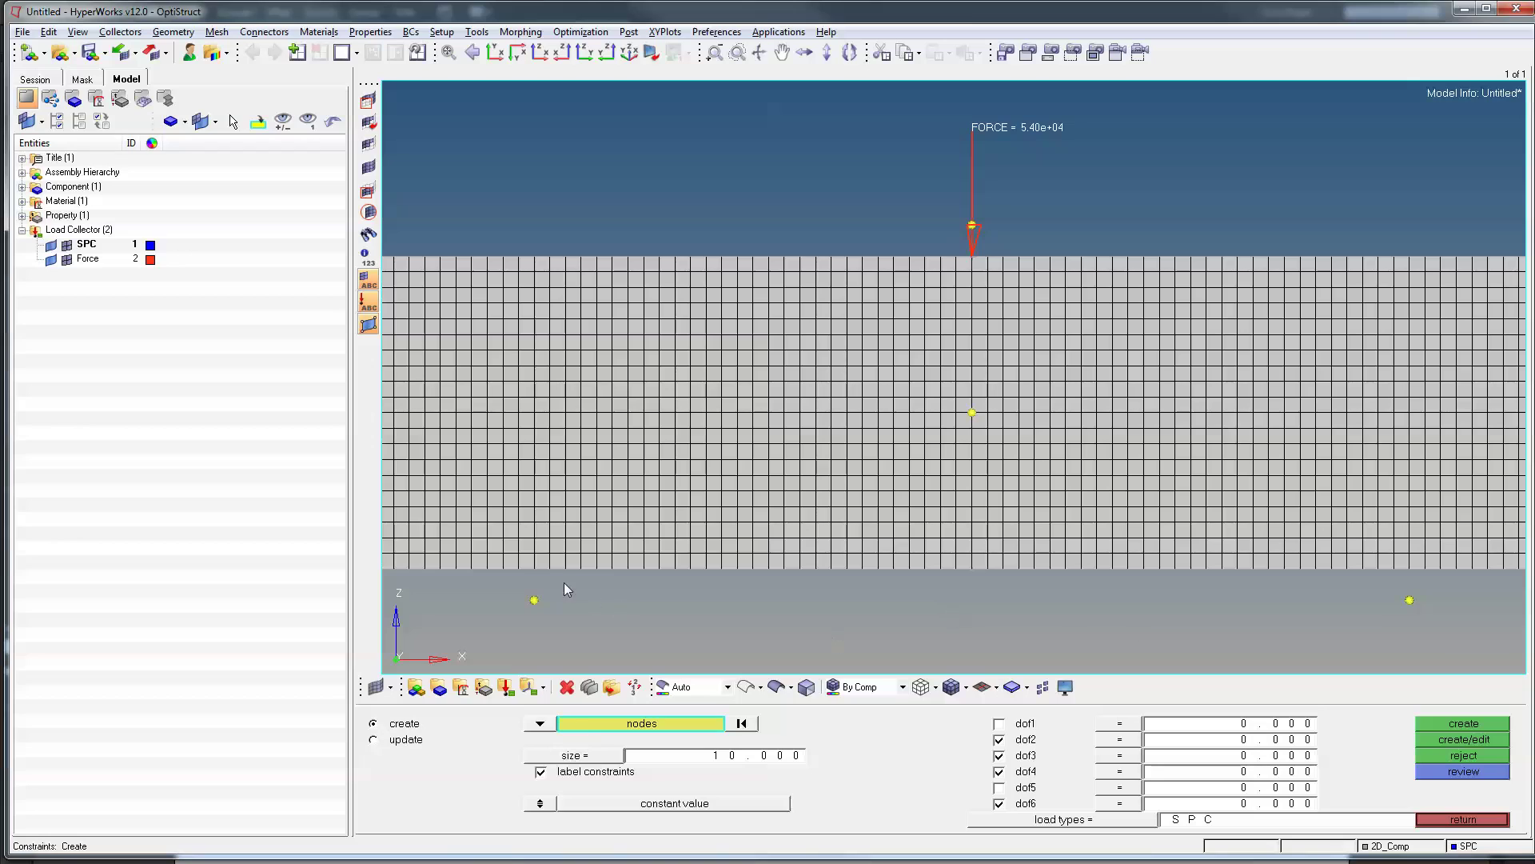
click(534, 569)
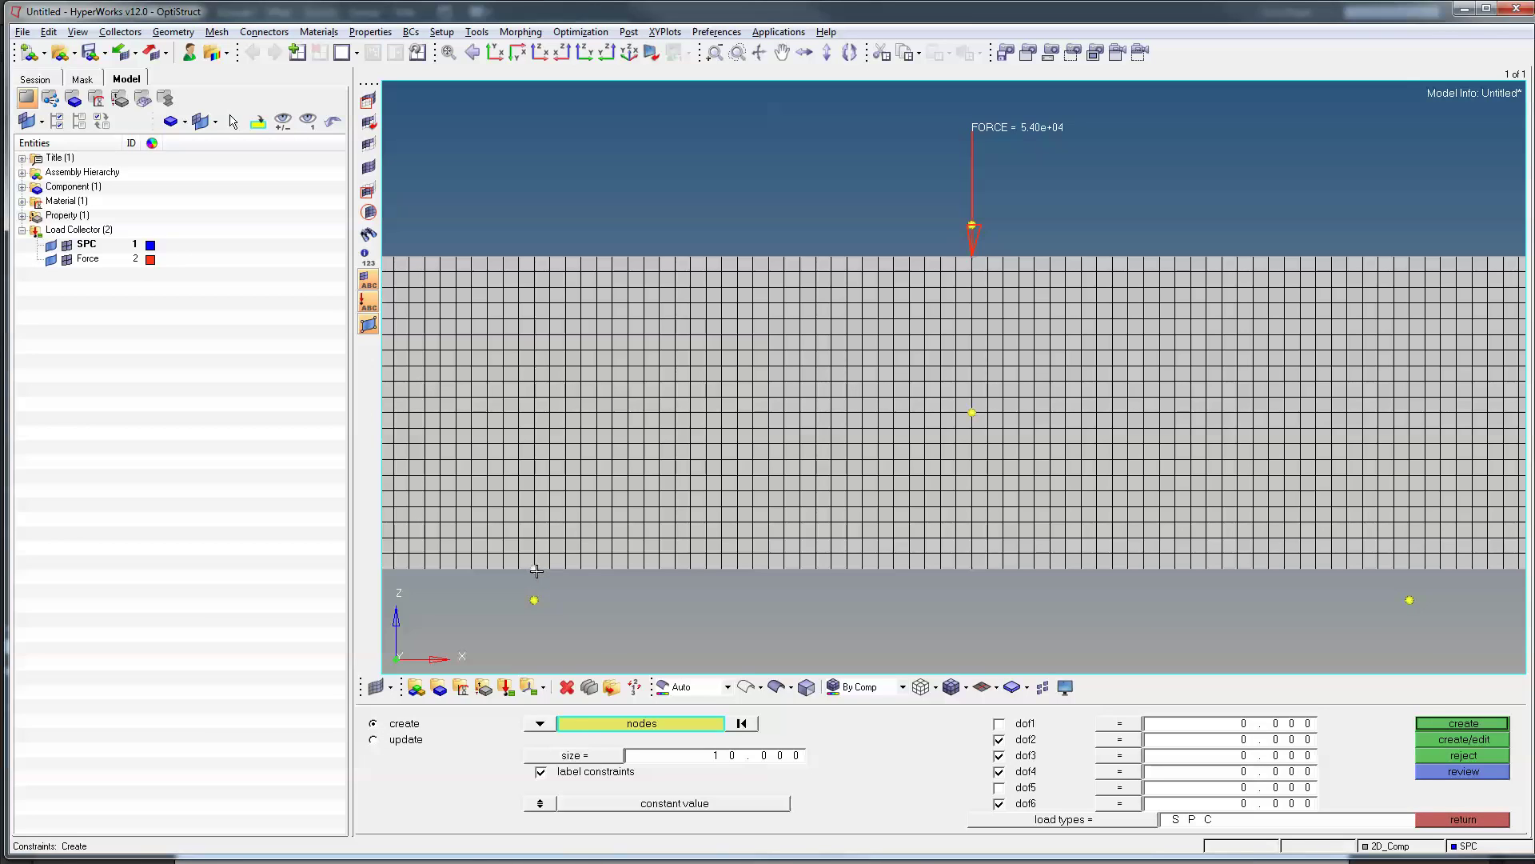
scroll(517, 589, up, 4)
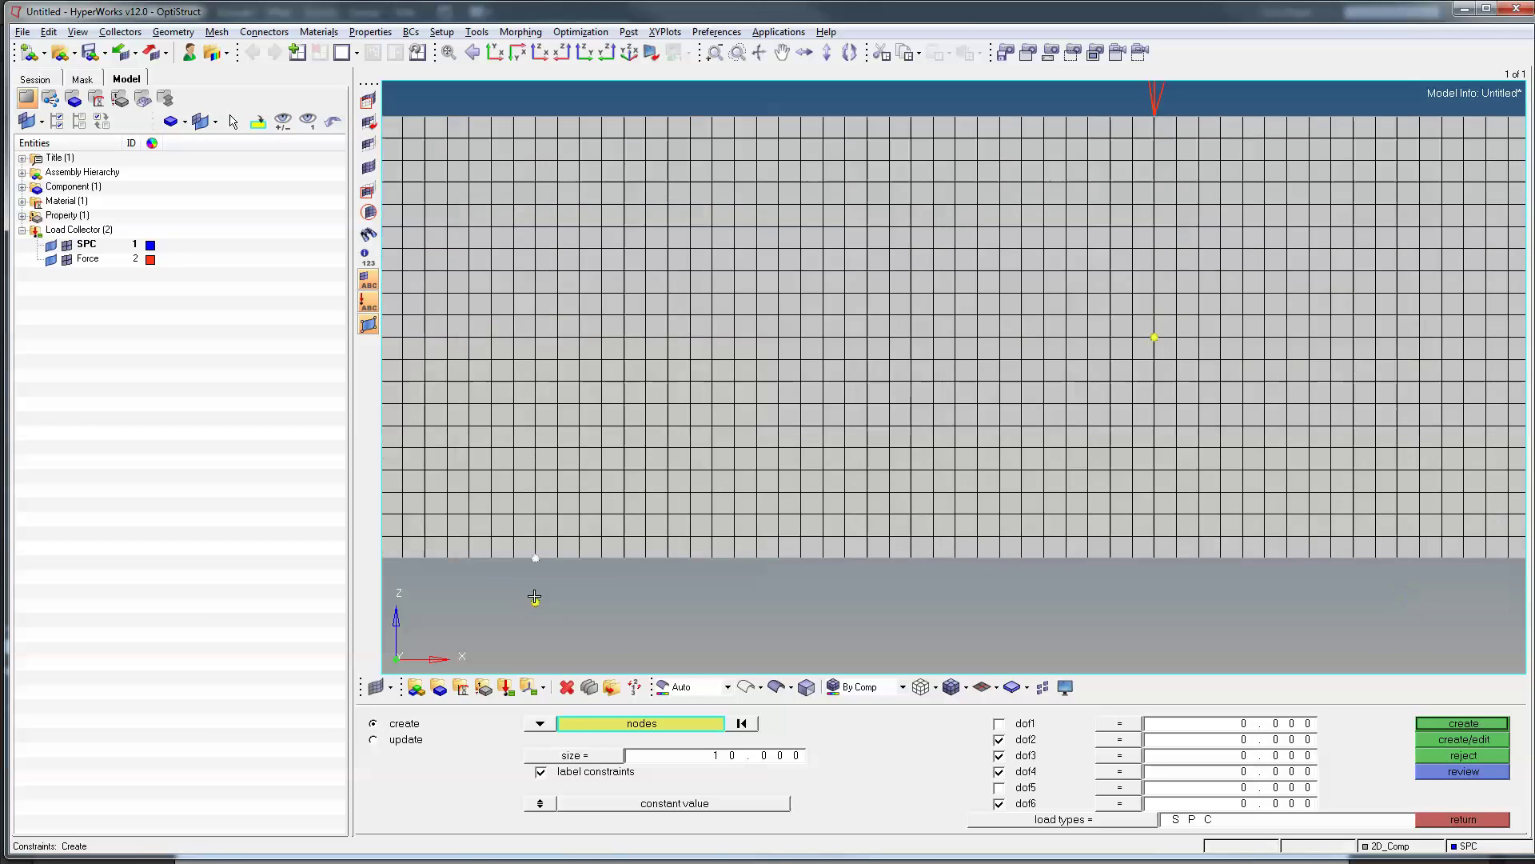
scroll(556, 558, down, 3)
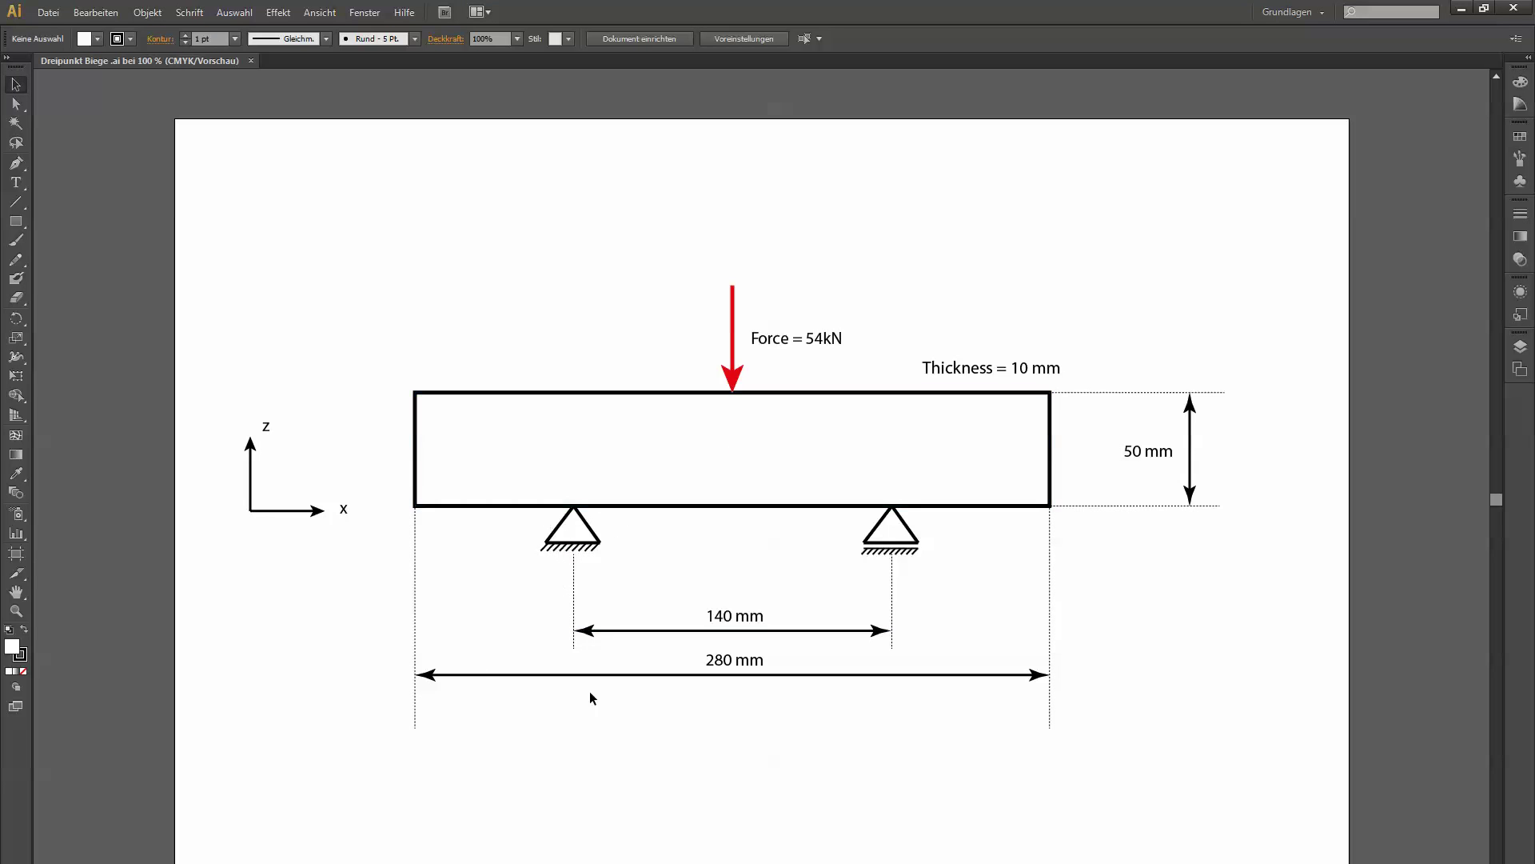
key(alt+Tab)
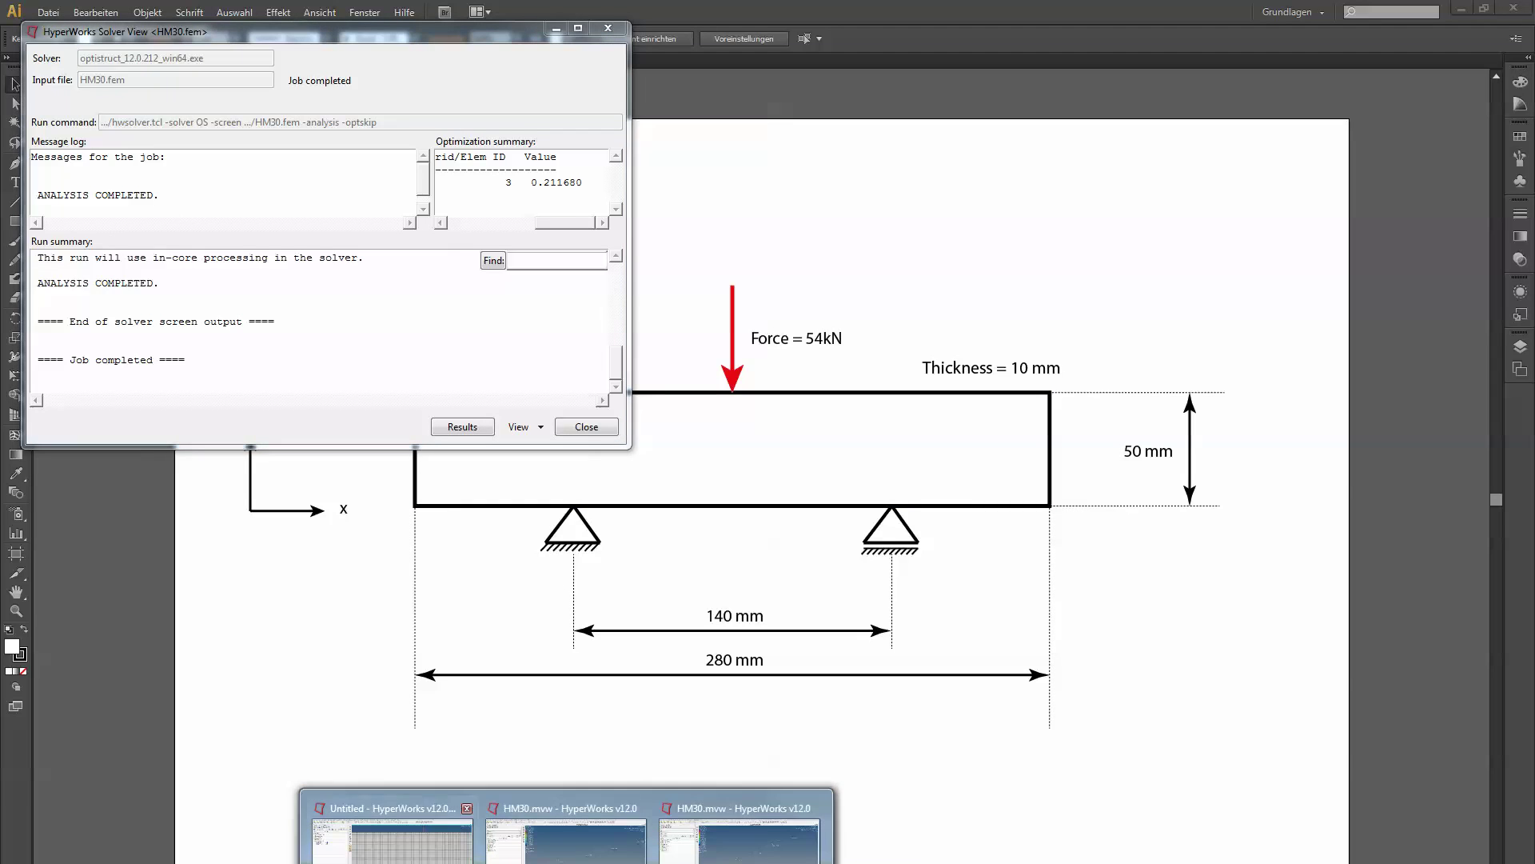
click(629, 808)
click(999, 723)
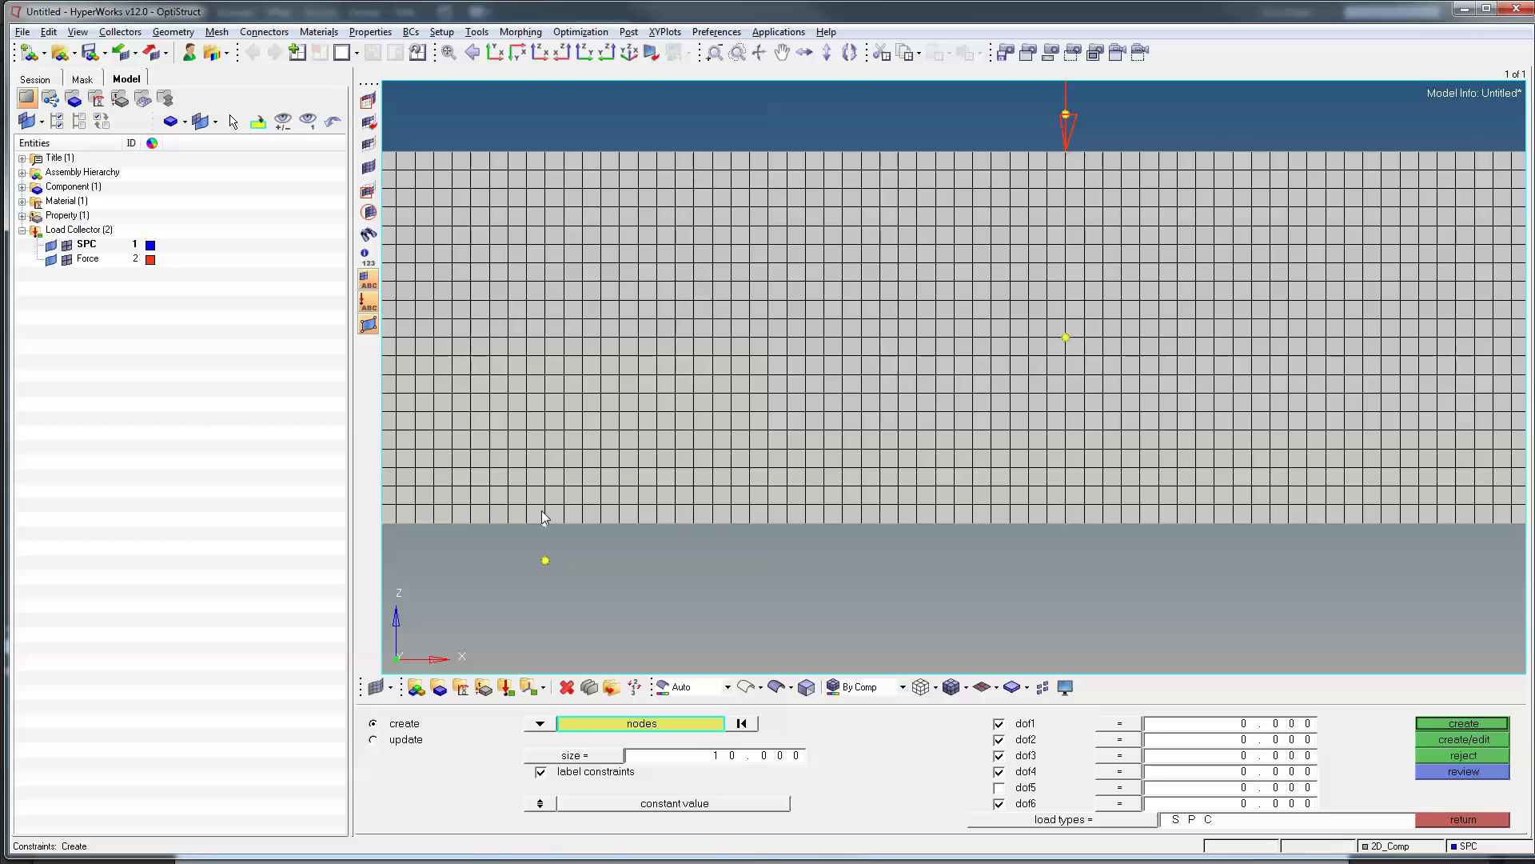
click(1469, 724)
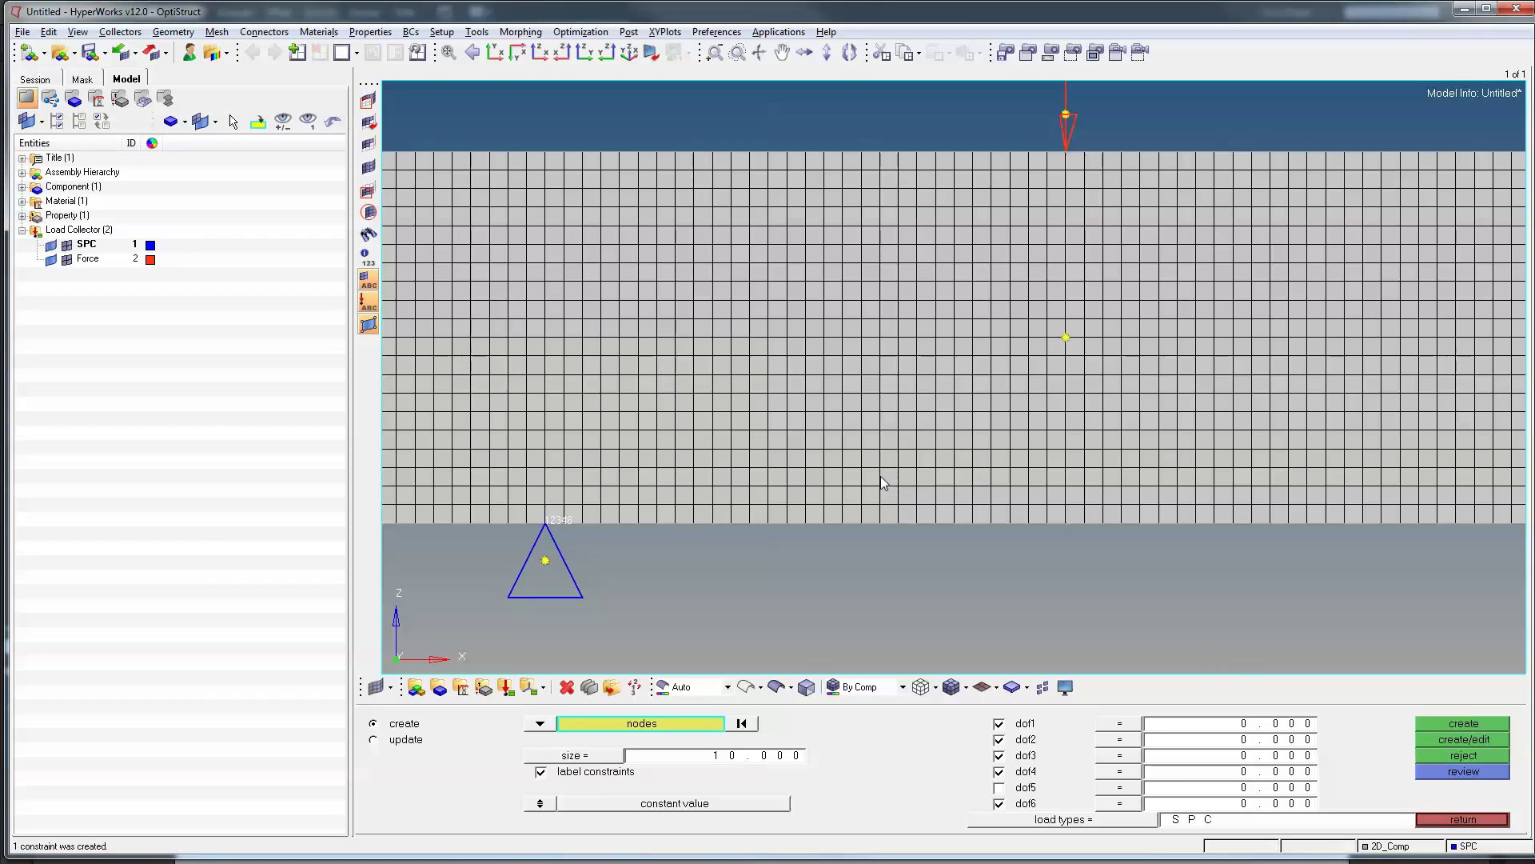
Constrain dof2, dof3, dof4 and dof6 at the lower-edge node above the right support point, leaving dof1 free.
scroll(888, 480, down, 3)
scroll(1031, 439, up, 5)
scroll(1059, 437, up, 2)
click(985, 392)
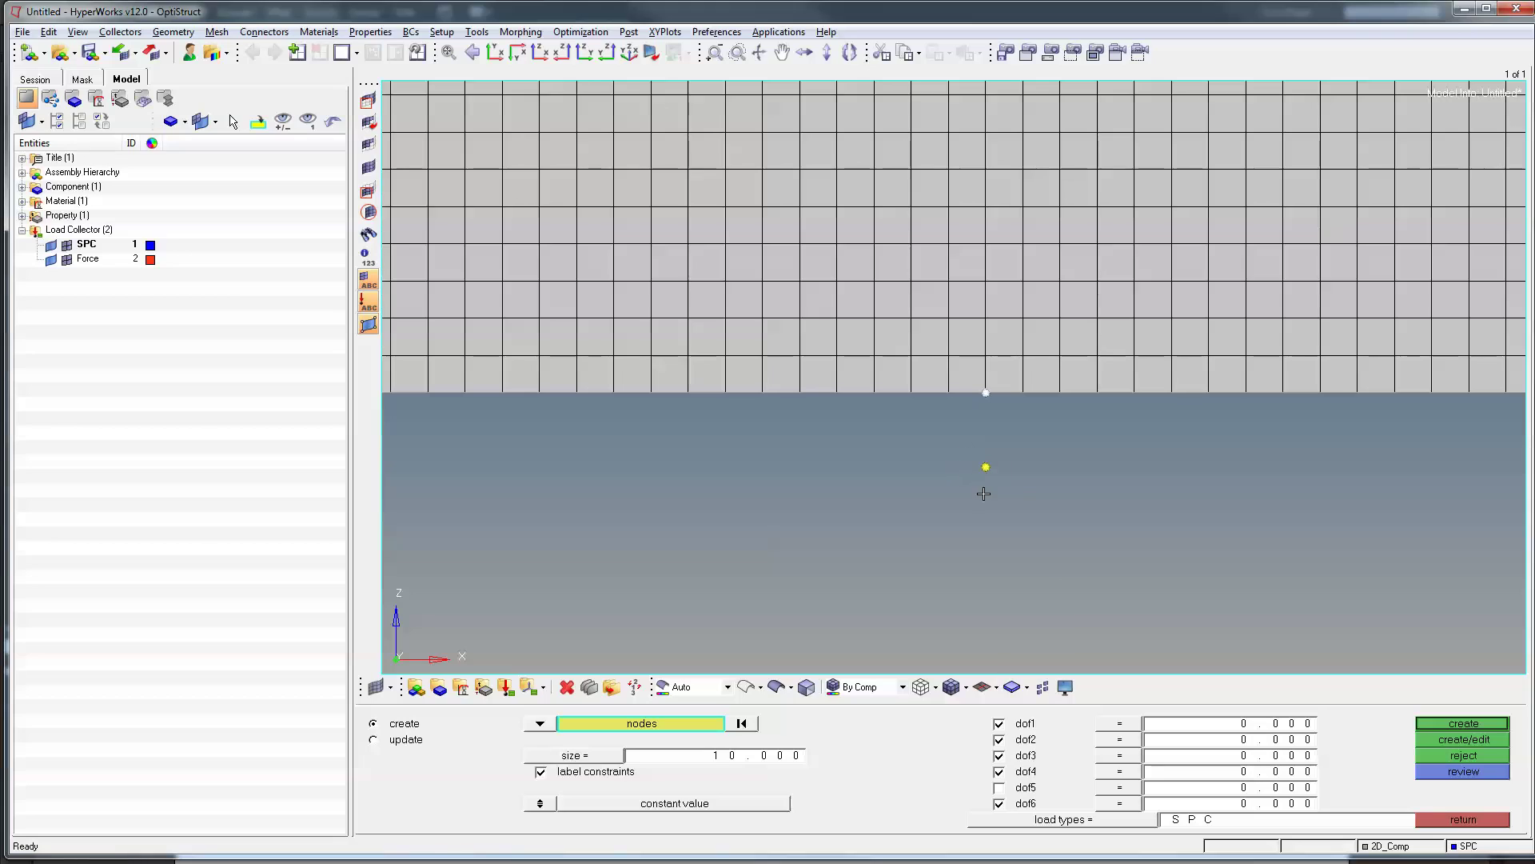
click(1000, 725)
click(1483, 726)
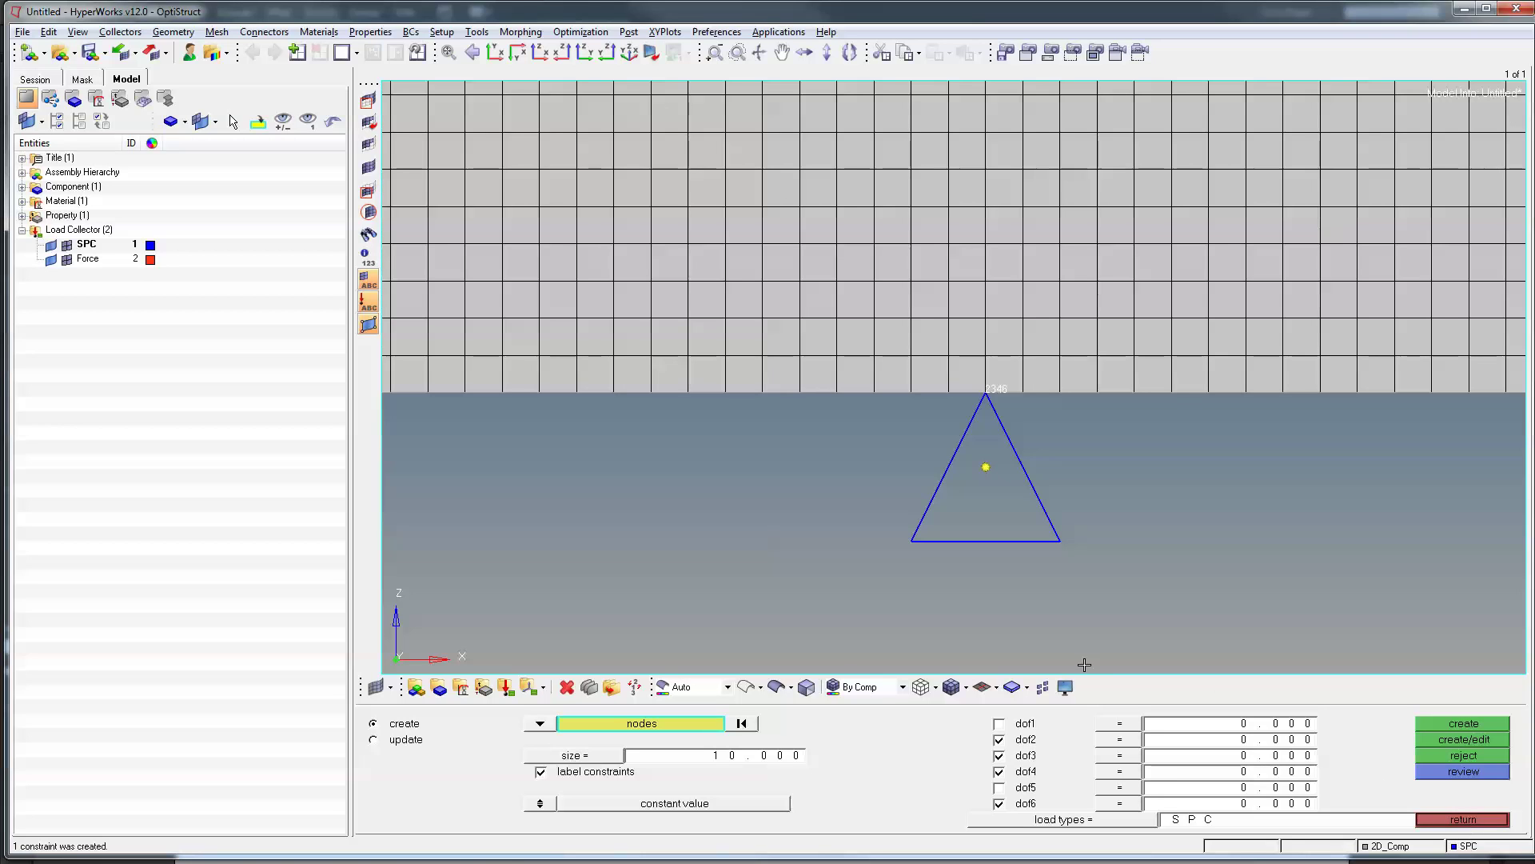
scroll(1127, 336, down, 4)
scroll(1109, 479, down, 3)
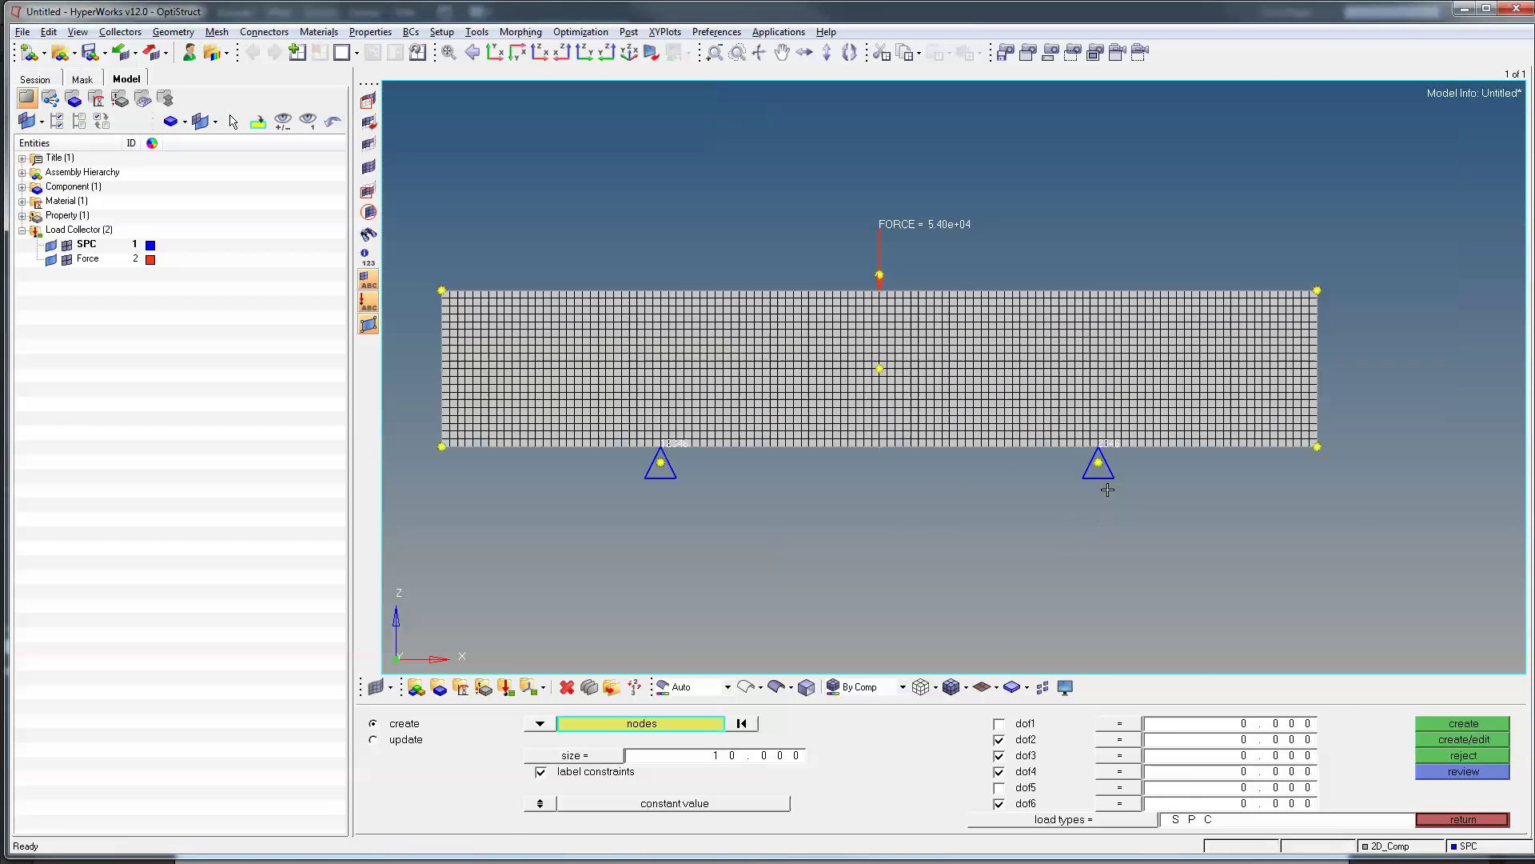
click(1474, 821)
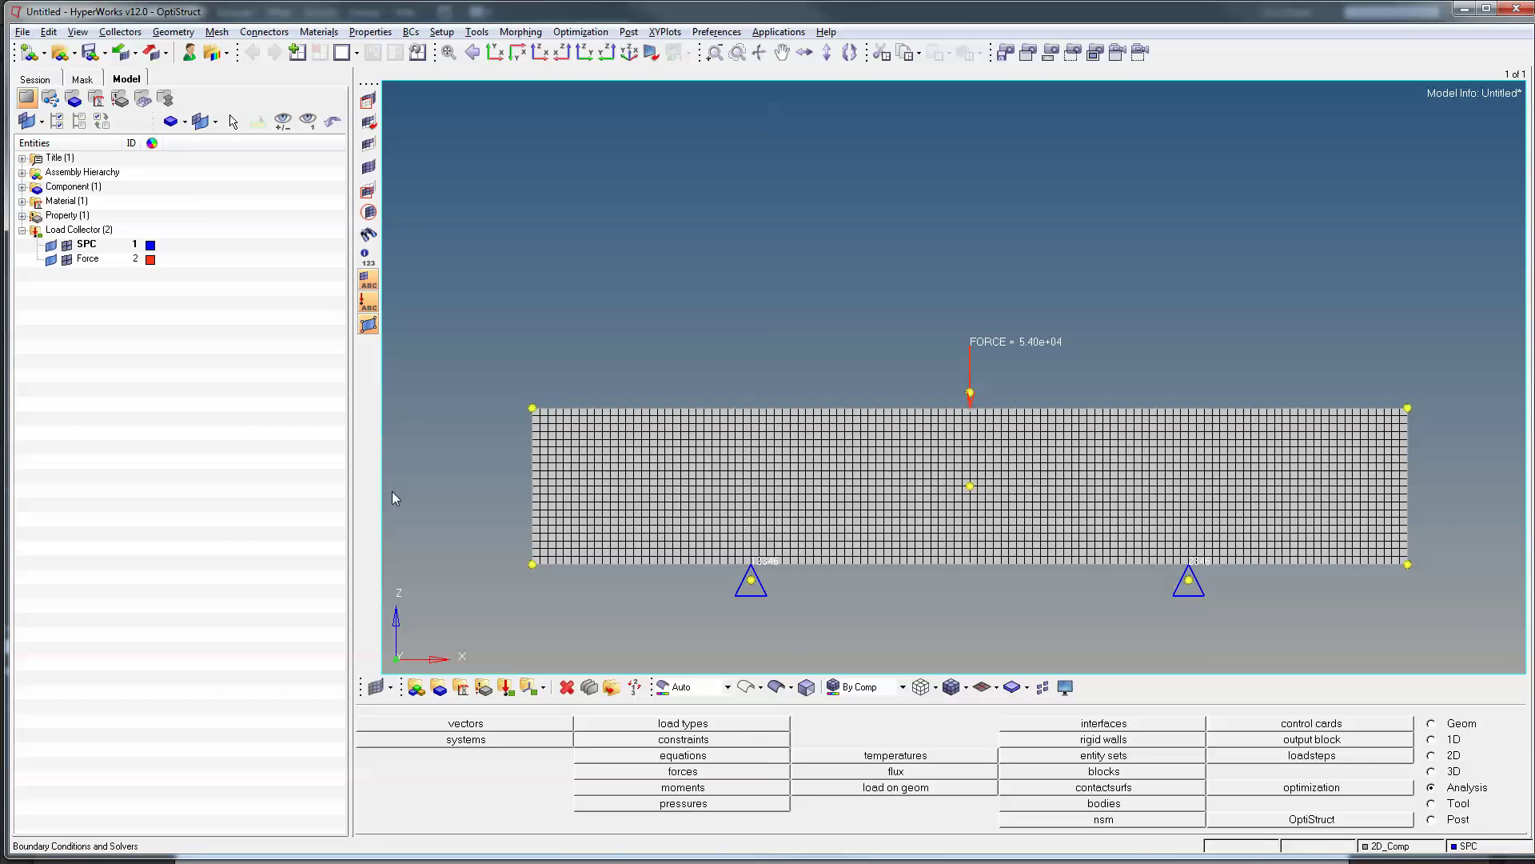
Create a linear static load step named ls1 that uses collector 1 as SPC and collector 2 as LOAD.
click(1288, 757)
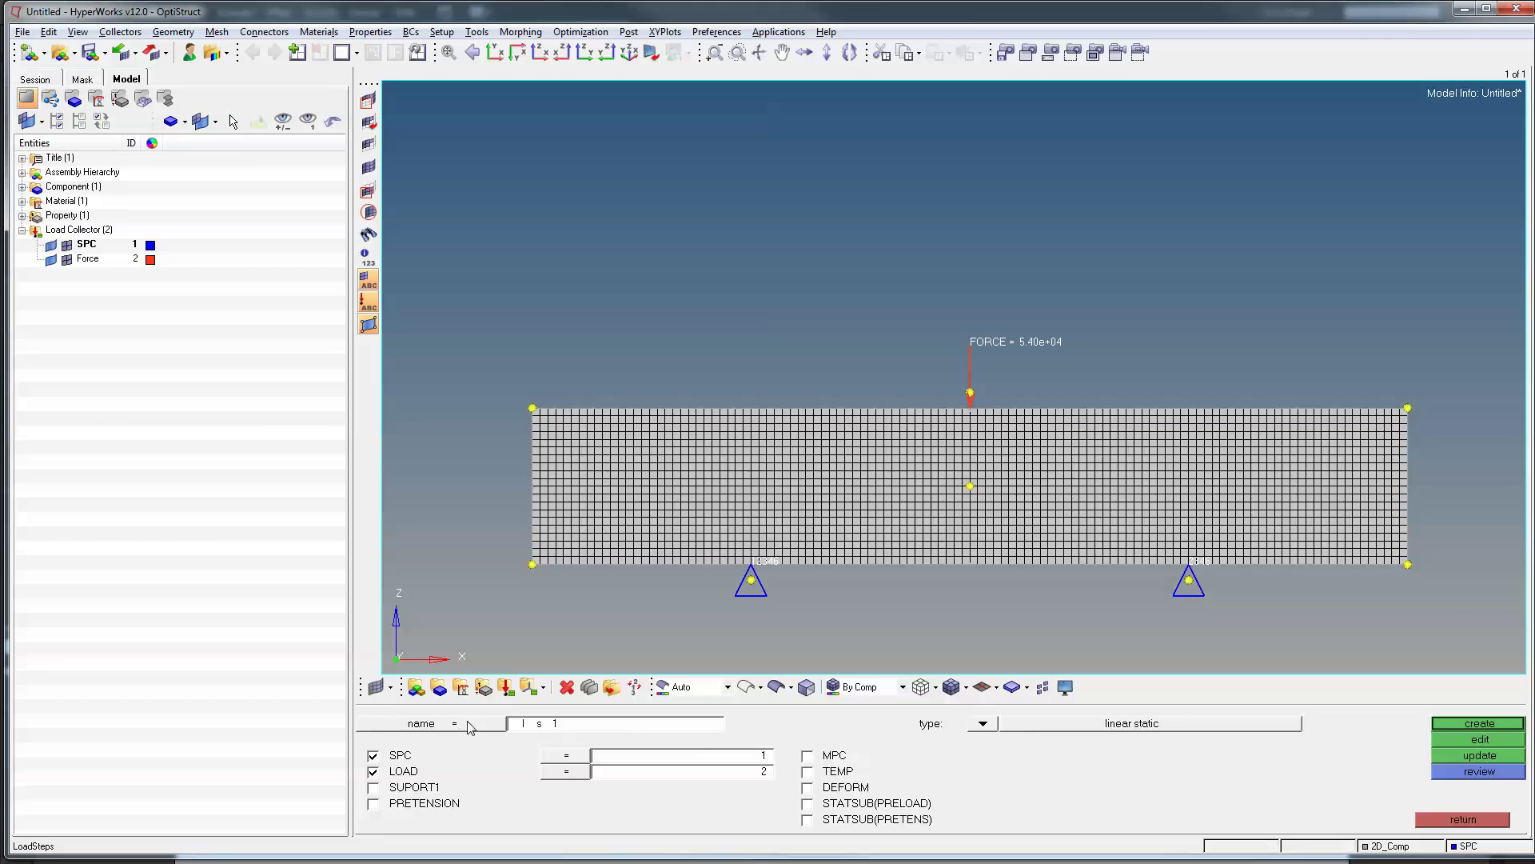
click(606, 726)
text(ls_)
click(572, 756)
click(452, 726)
click(569, 772)
click(436, 741)
click(1523, 723)
click(22, 274)
click(1492, 818)
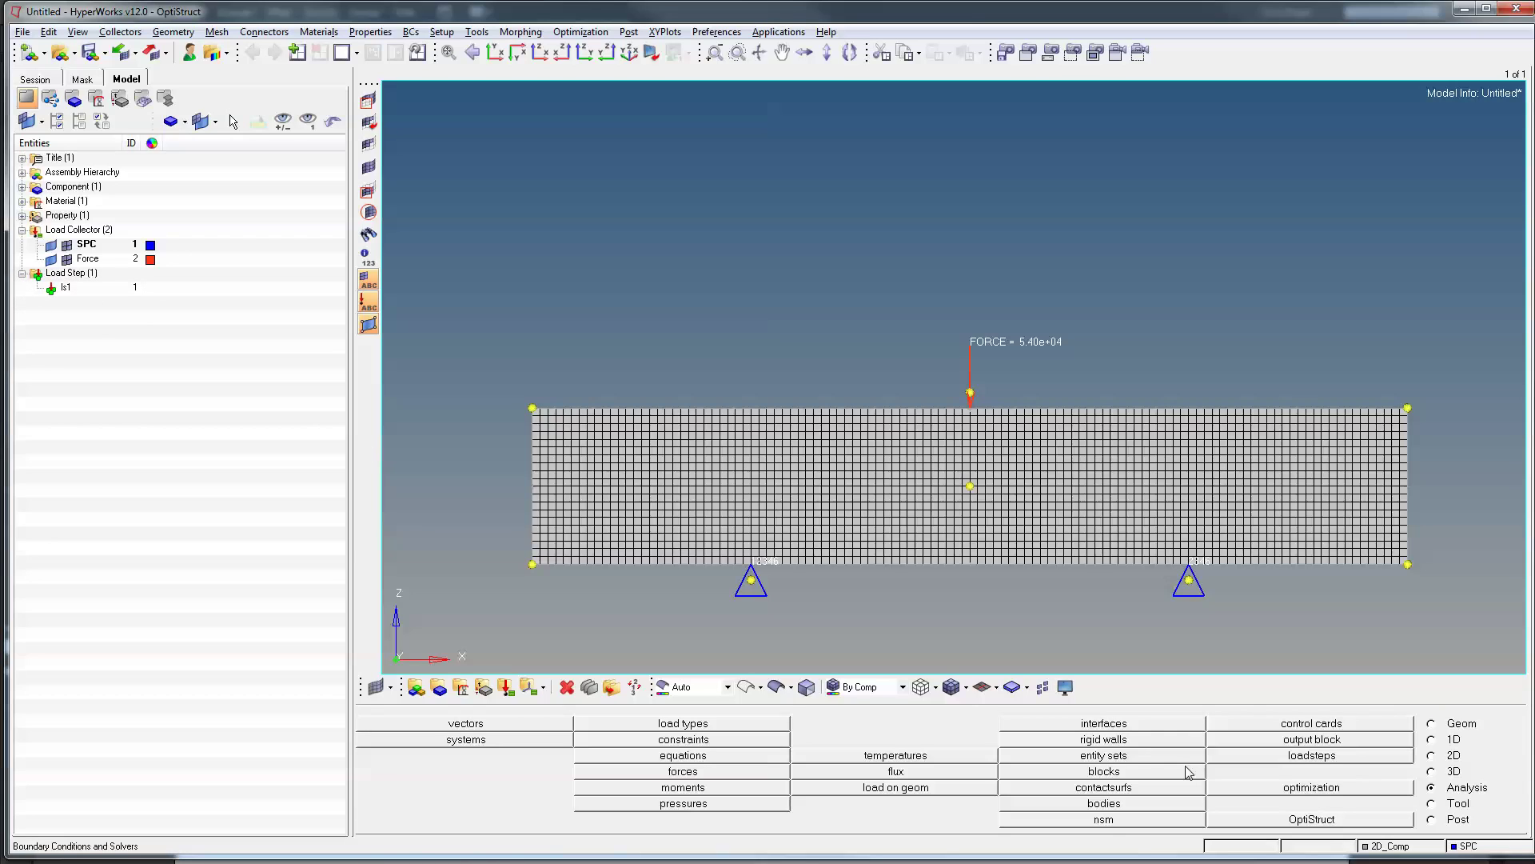
click(22, 231)
click(23, 245)
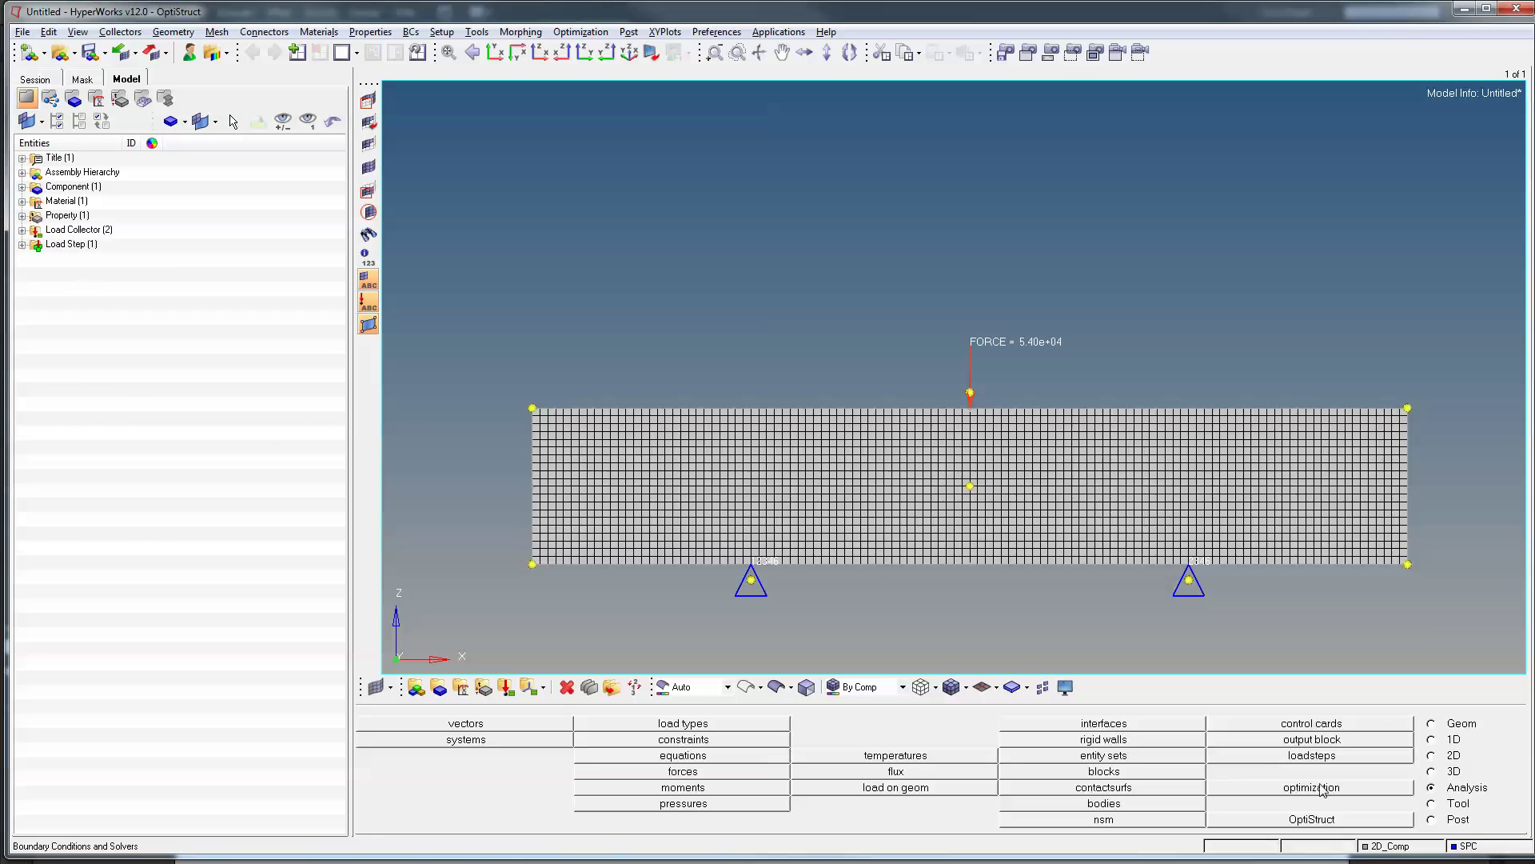
Set up an OptiStruct analysis run with its input file HM30.fem saved in a new folder 2D_Analysis under Temp_2.
click(1333, 821)
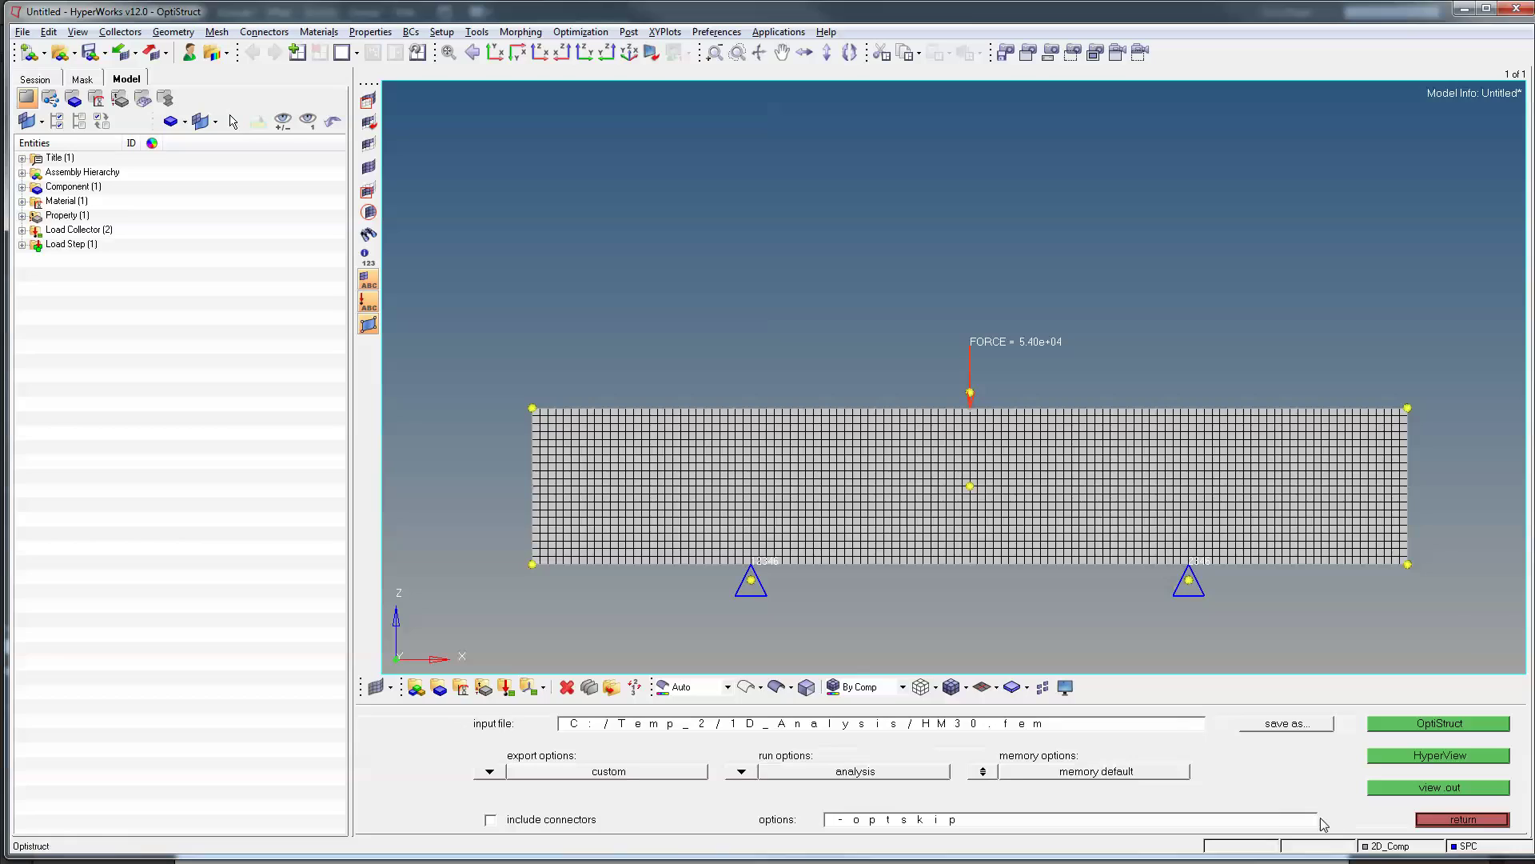
click(742, 772)
click(741, 750)
click(1278, 724)
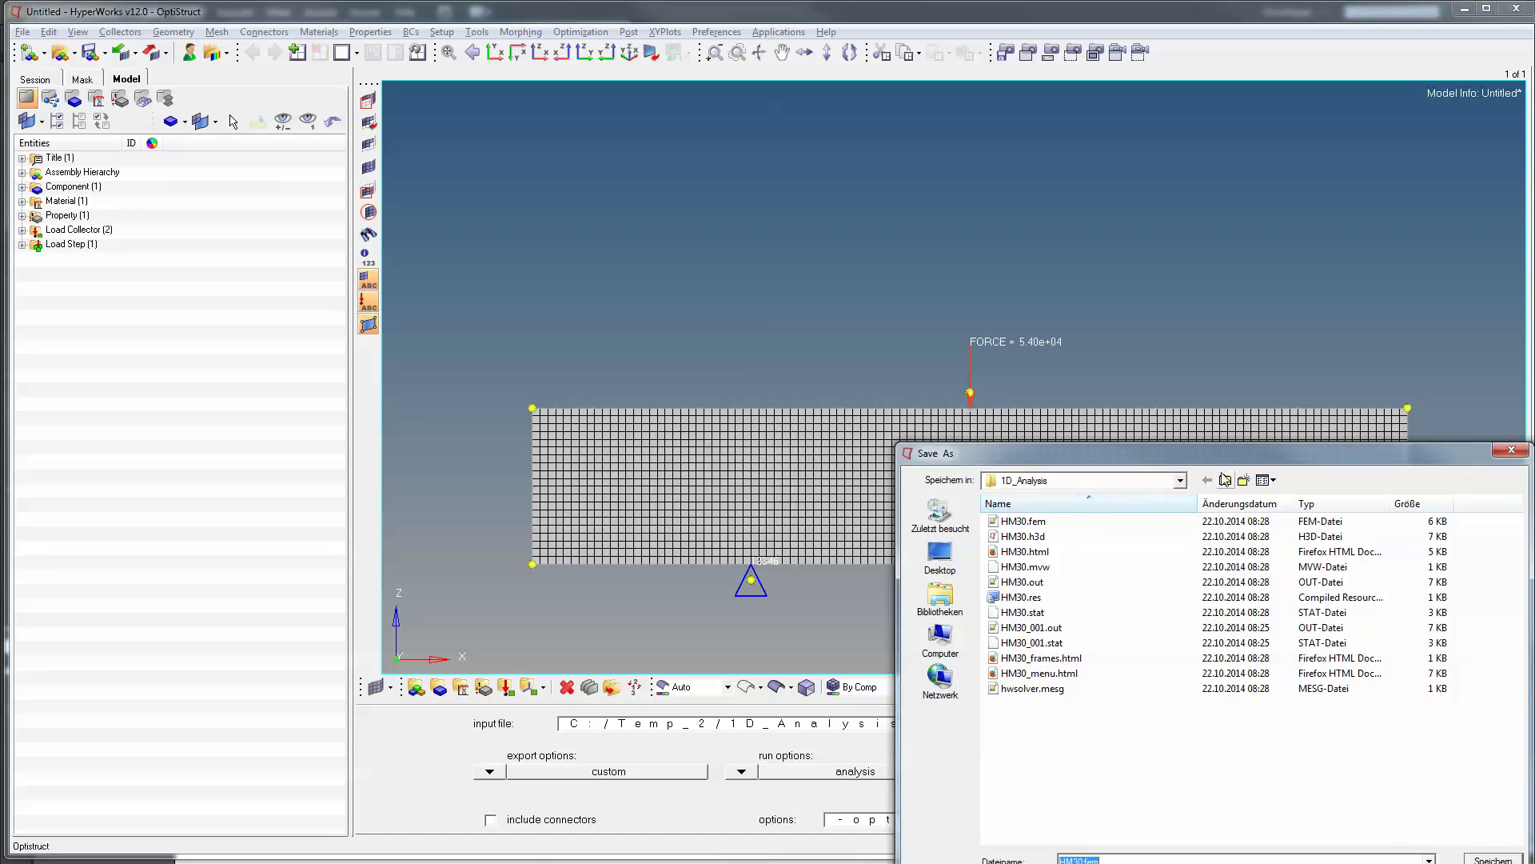
click(1224, 479)
click(1243, 480)
text(2D_Analysis)
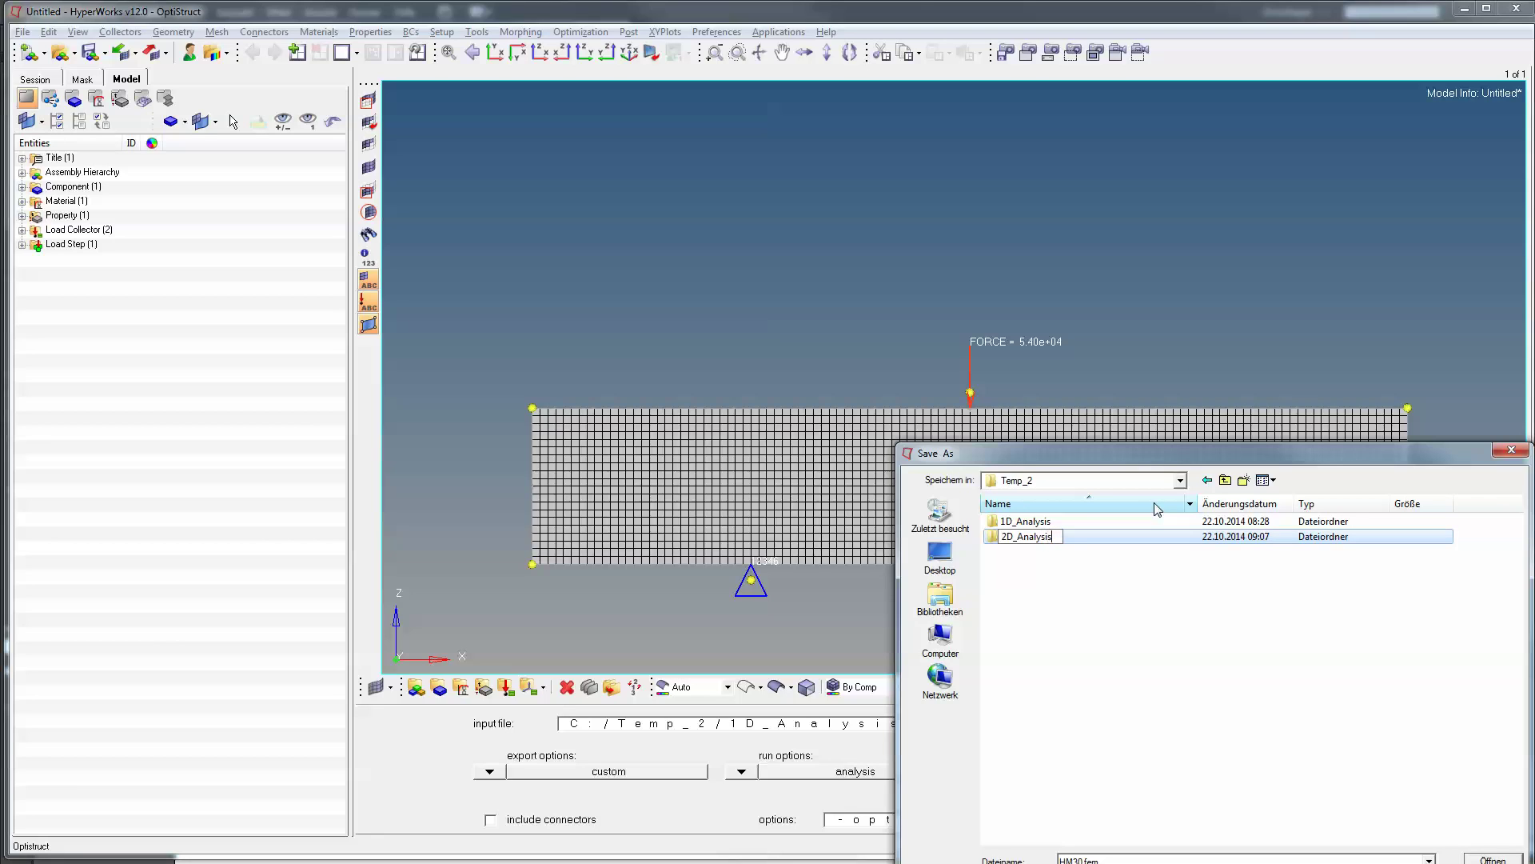
key(Return)
key(Return)
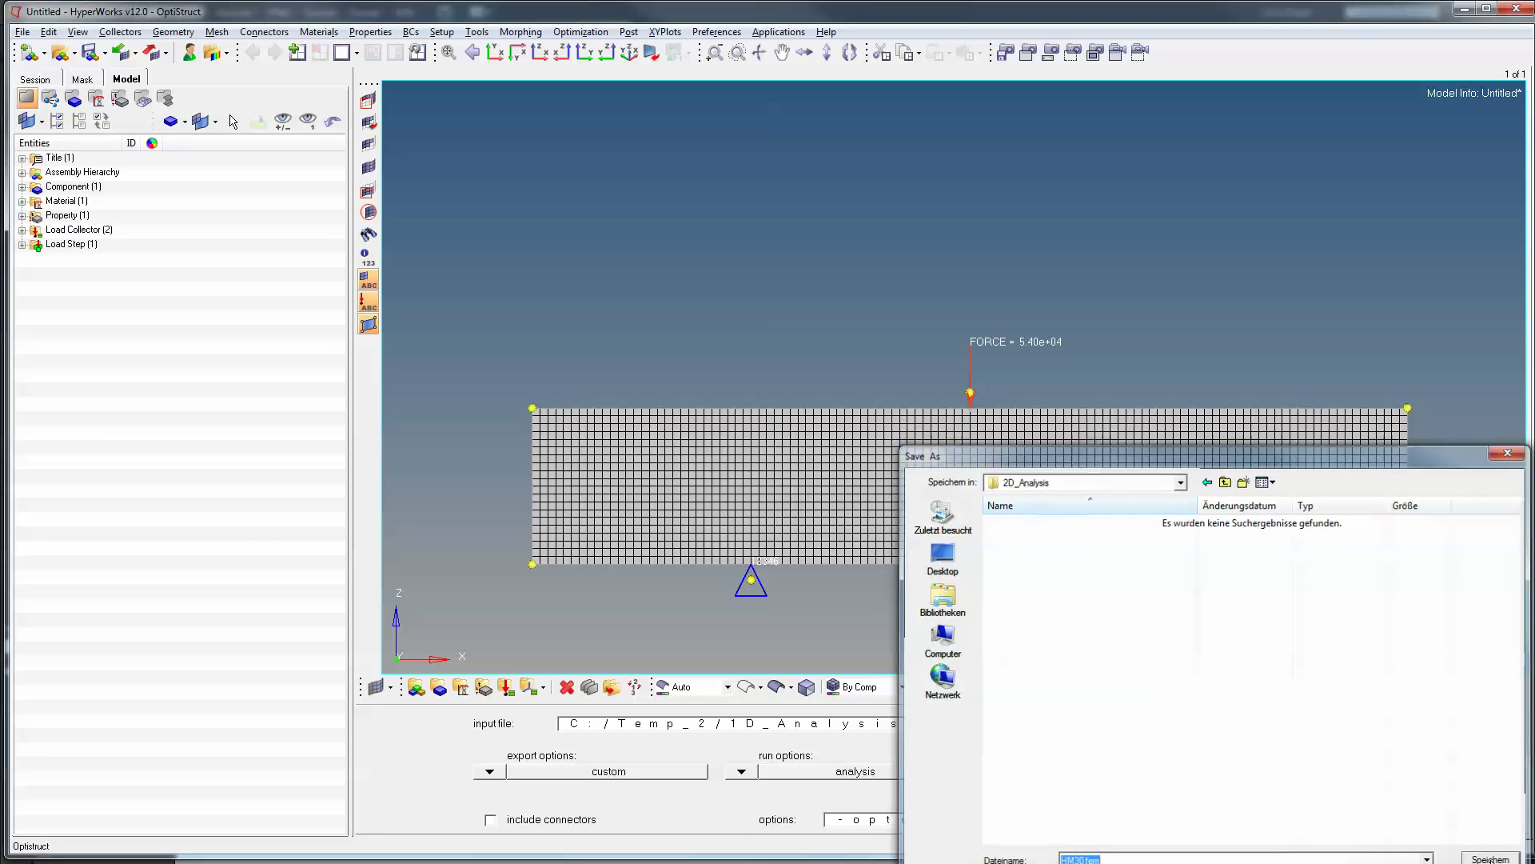
click(1475, 858)
Run the OptiStruct analysis and open its results in a maximized HyperView window.
click(1436, 726)
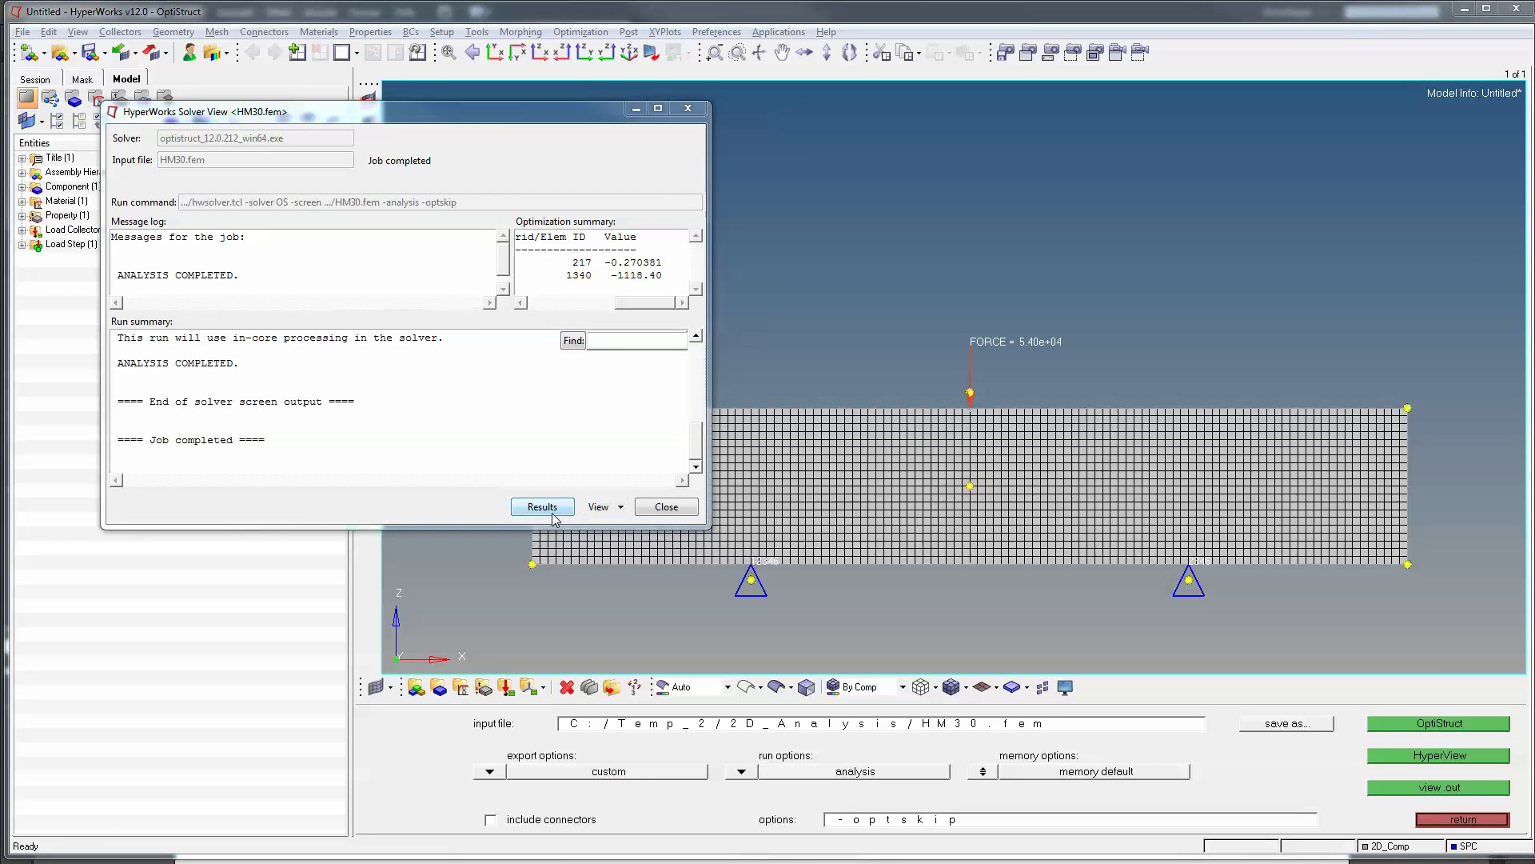
click(551, 508)
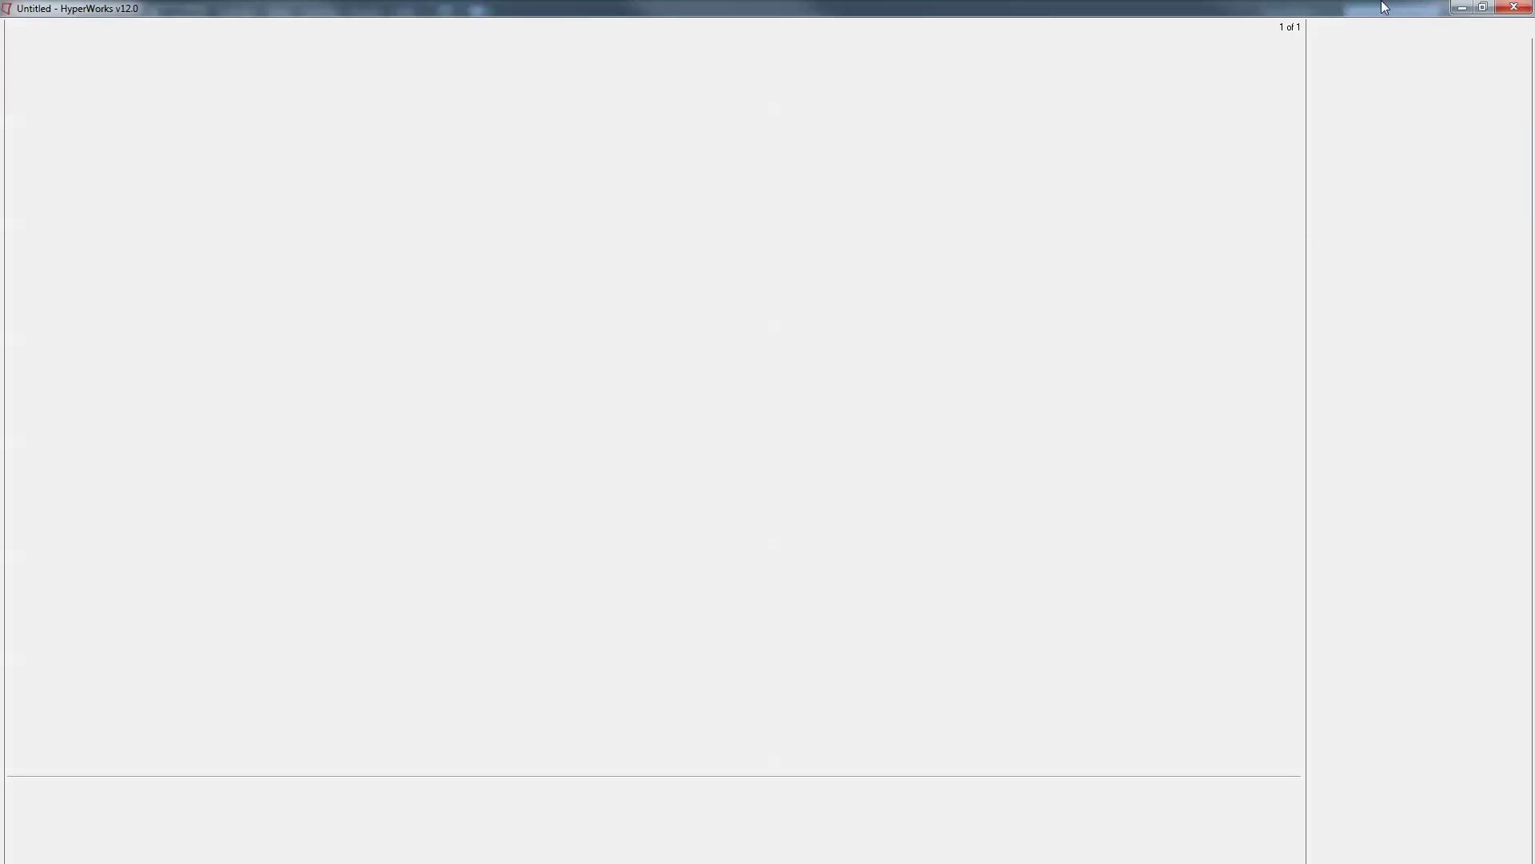
click(1482, 7)
drag(643, 526, 1534, 846)
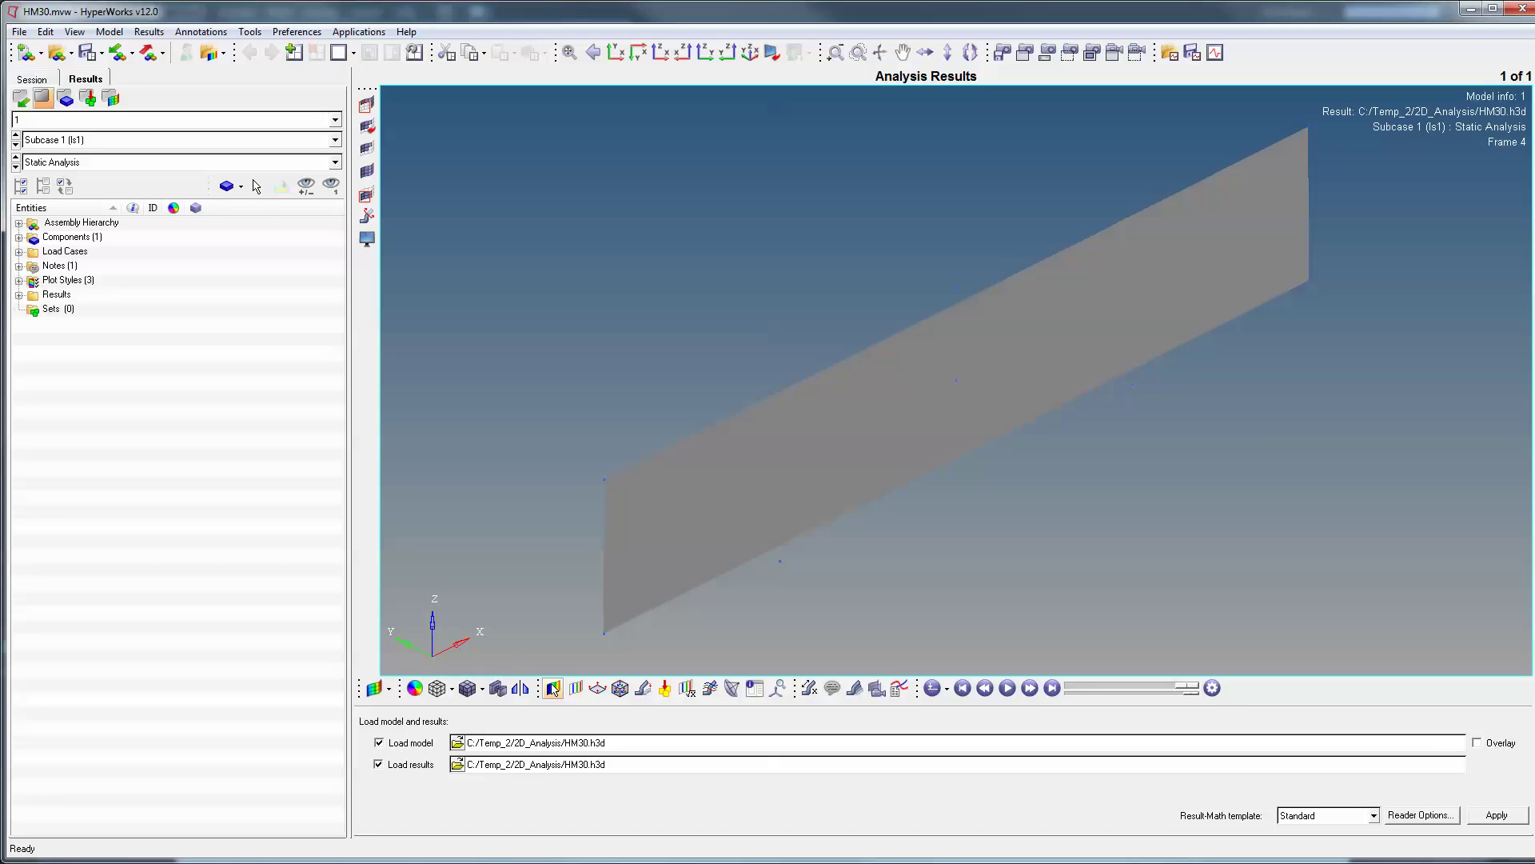
Plot a contour of the Z component of Displacement (v) on the beam in the analysis system.
click(552, 689)
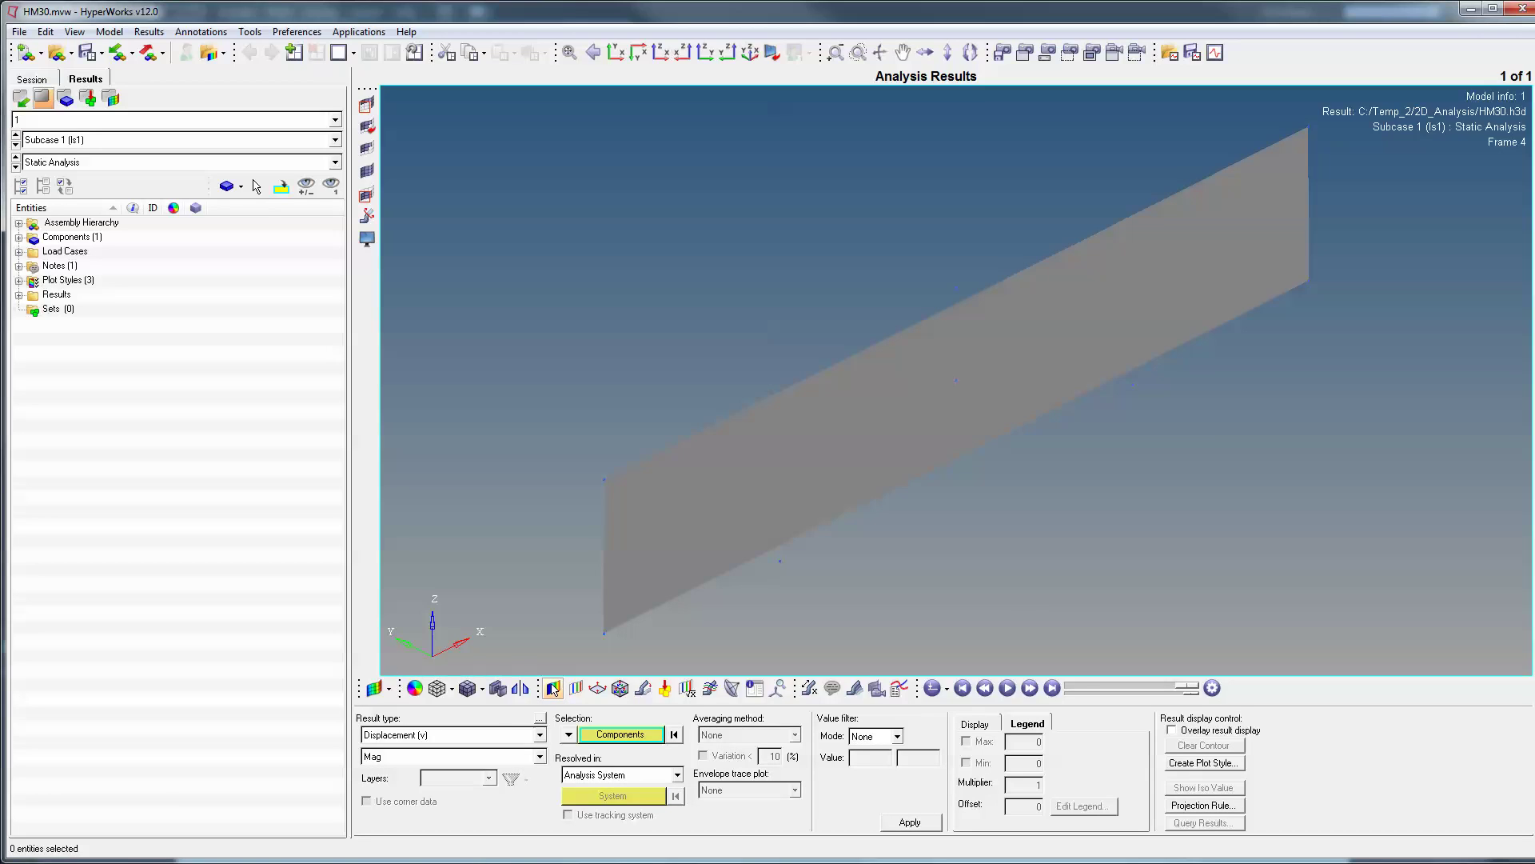
click(488, 735)
click(497, 737)
click(505, 758)
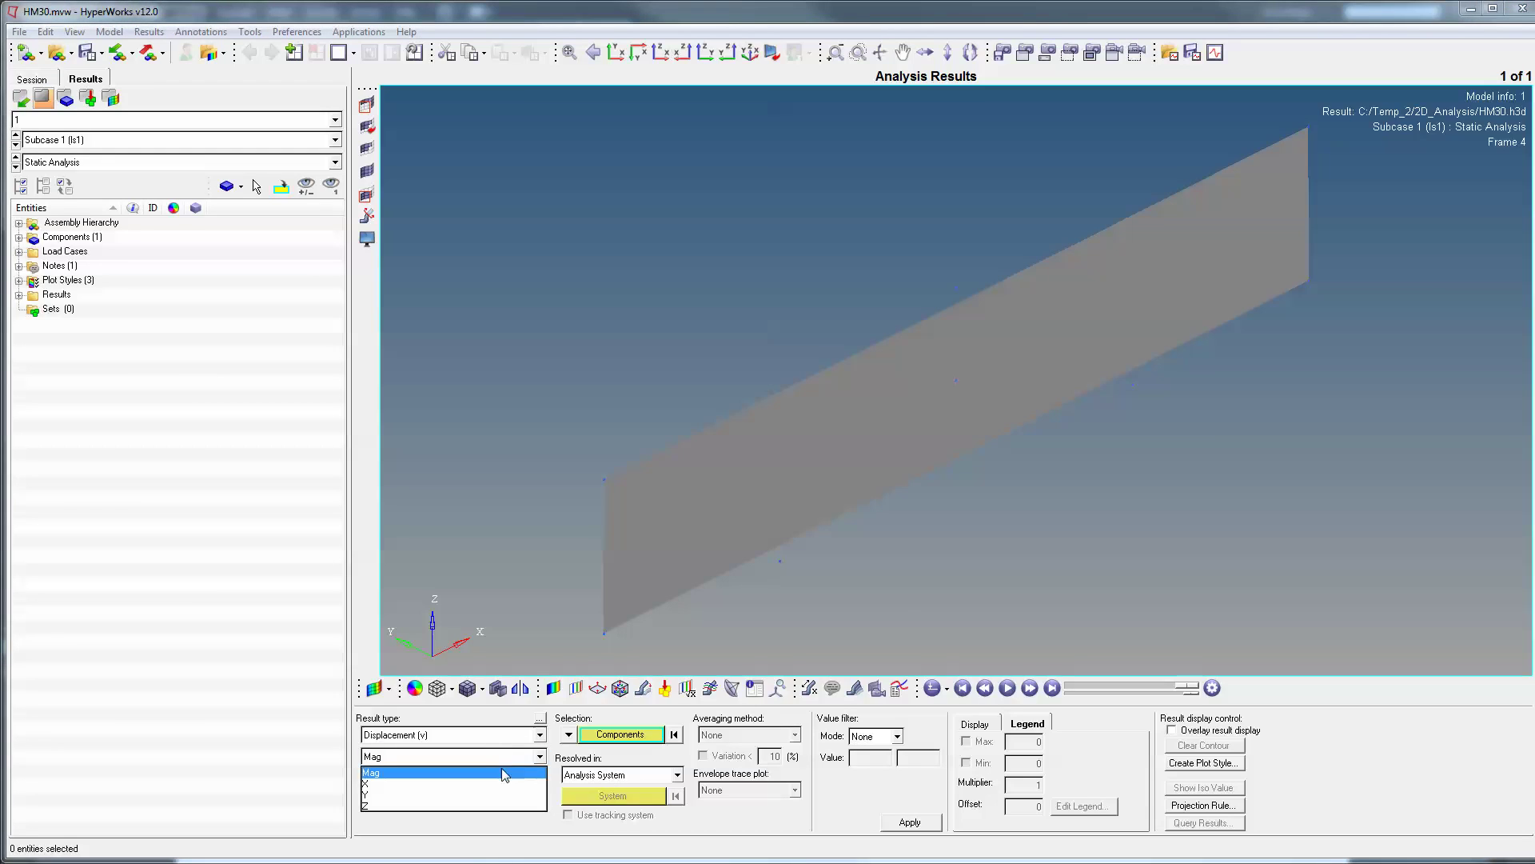
click(483, 805)
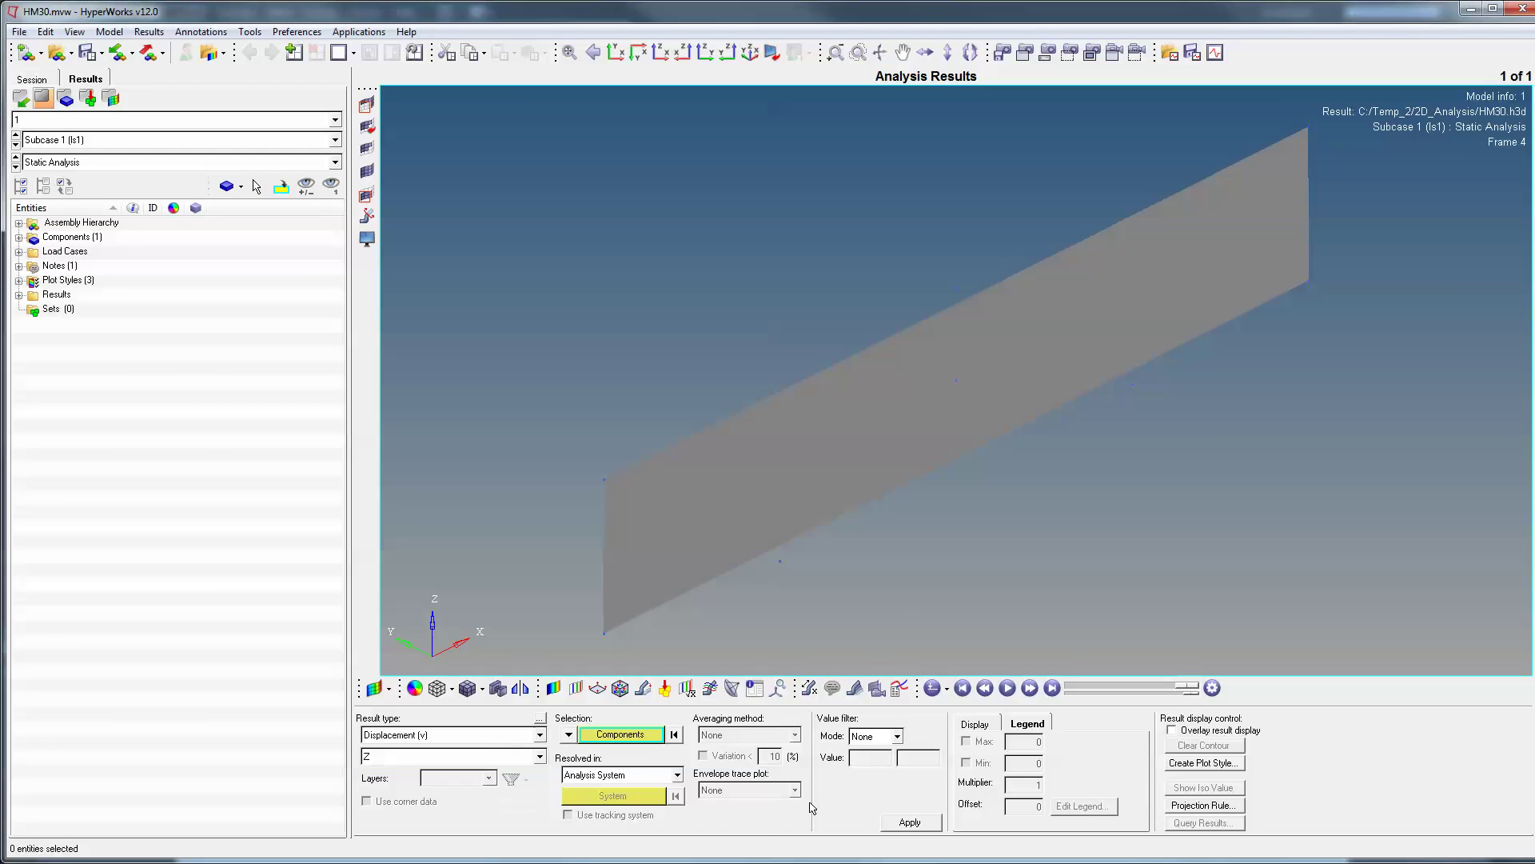
click(917, 826)
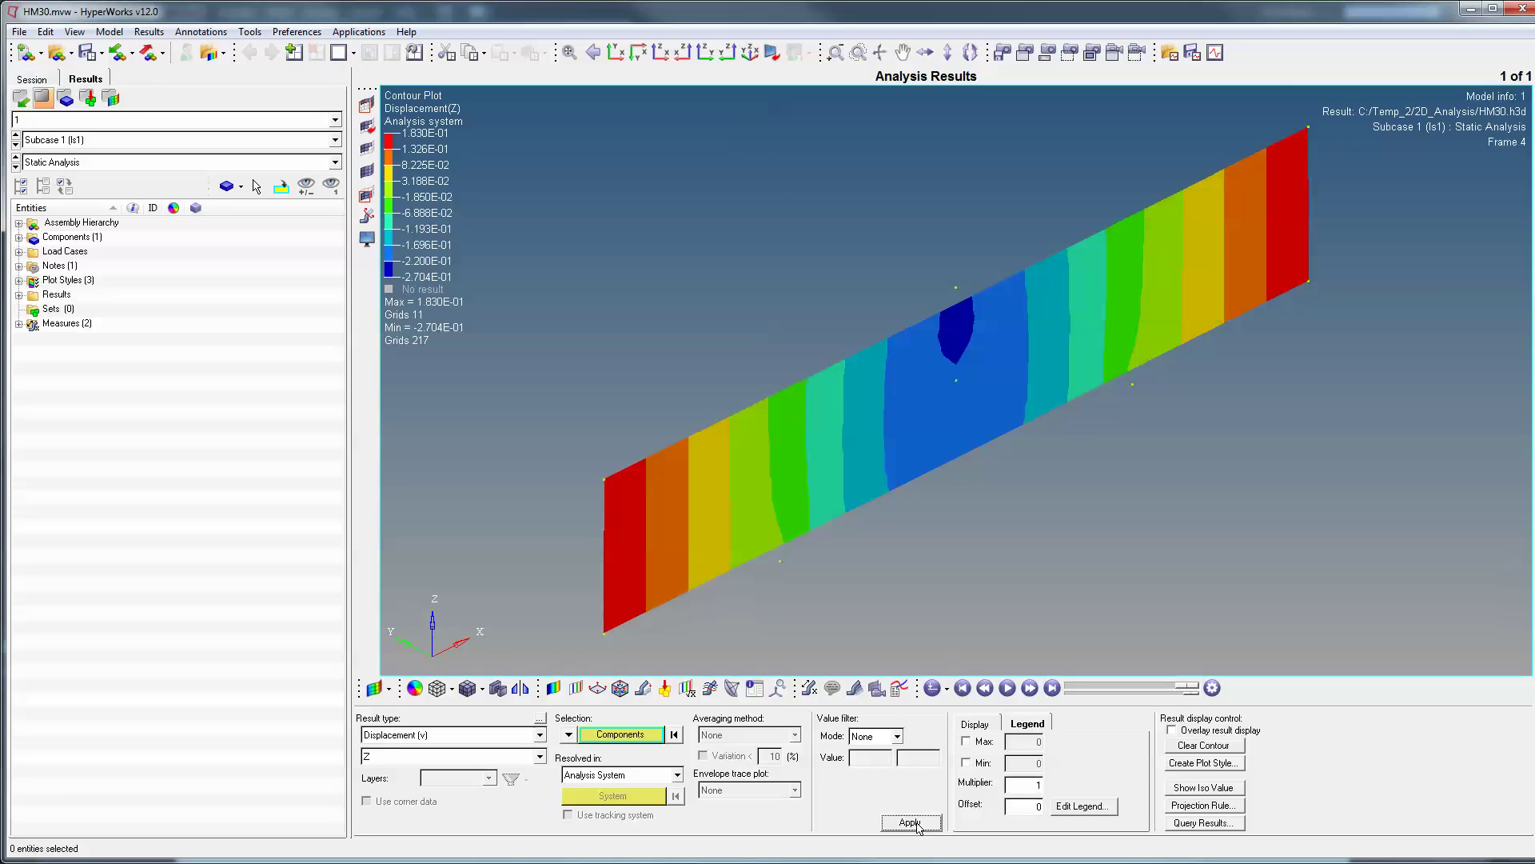
Add a measure group showing Nodal Contour values at four nodes down the beam's mid-span, ending near the lower edge.
click(664, 52)
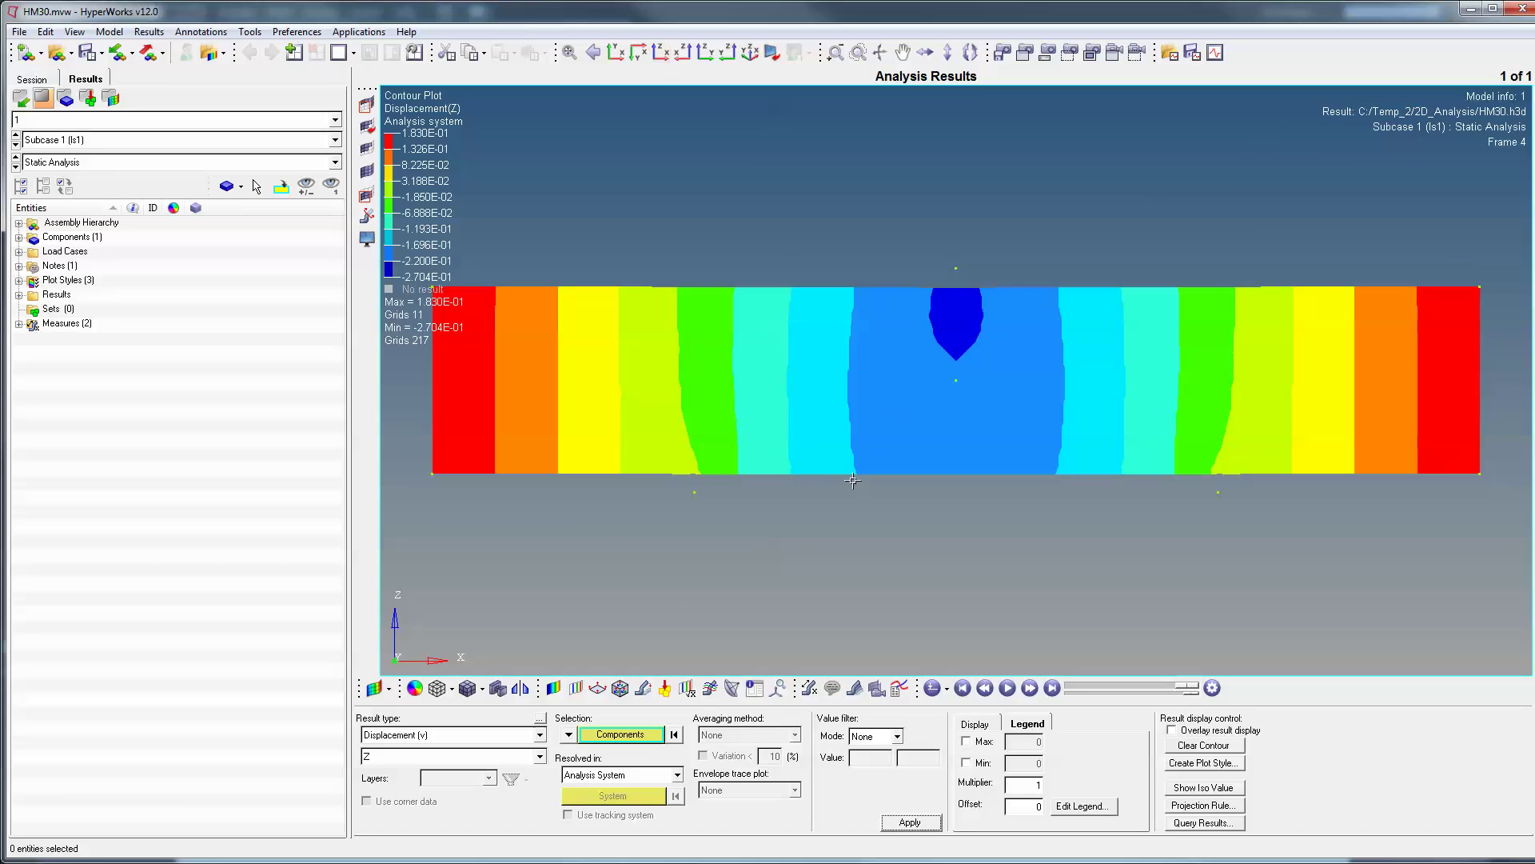
click(810, 688)
click(491, 822)
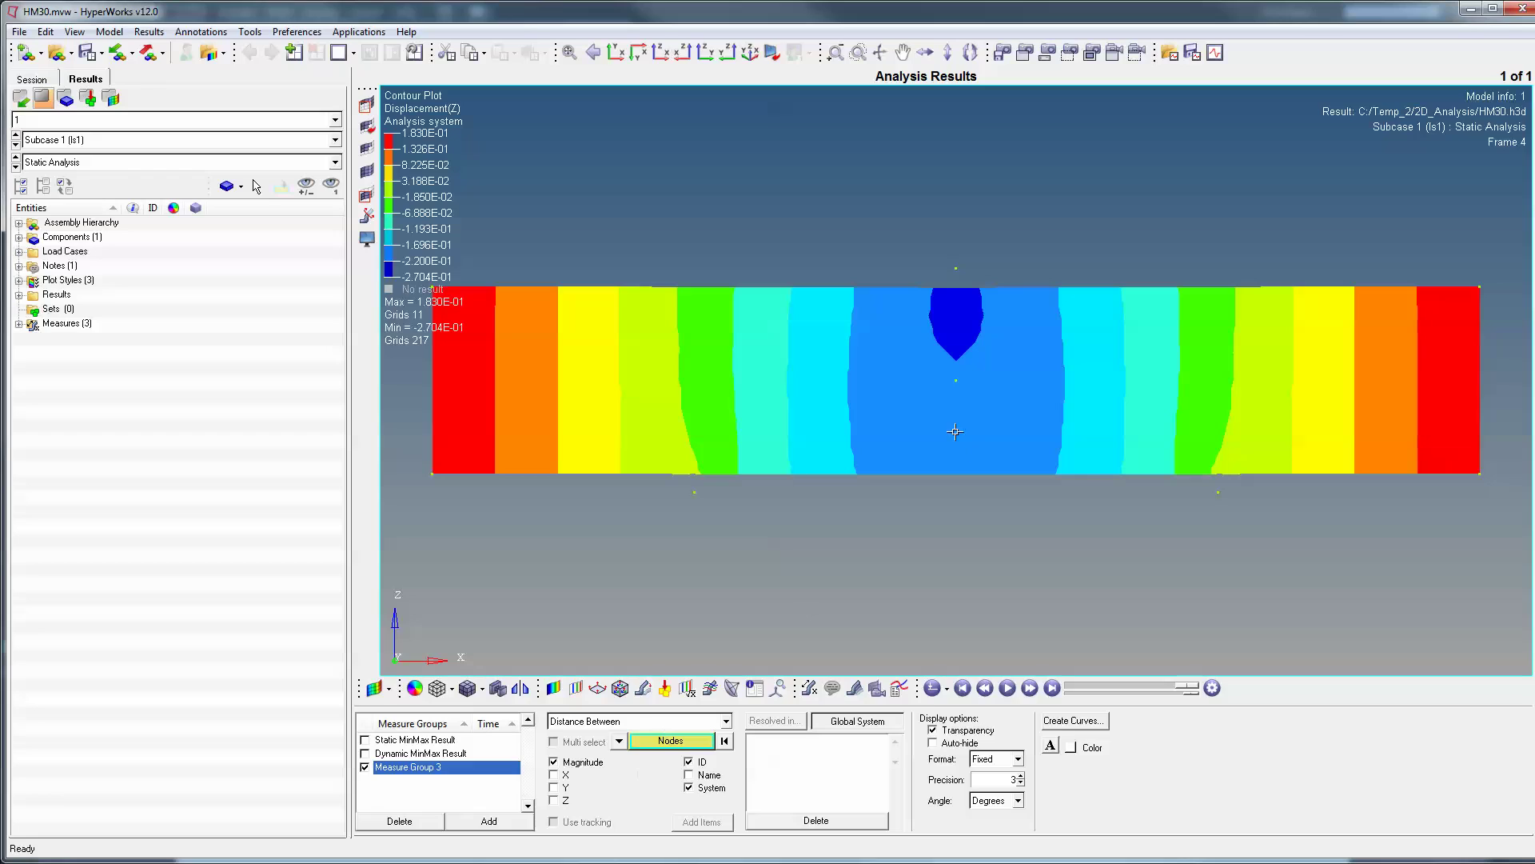
click(657, 720)
scroll(608, 768, down, 2)
click(595, 785)
click(957, 325)
click(957, 363)
click(957, 408)
click(964, 471)
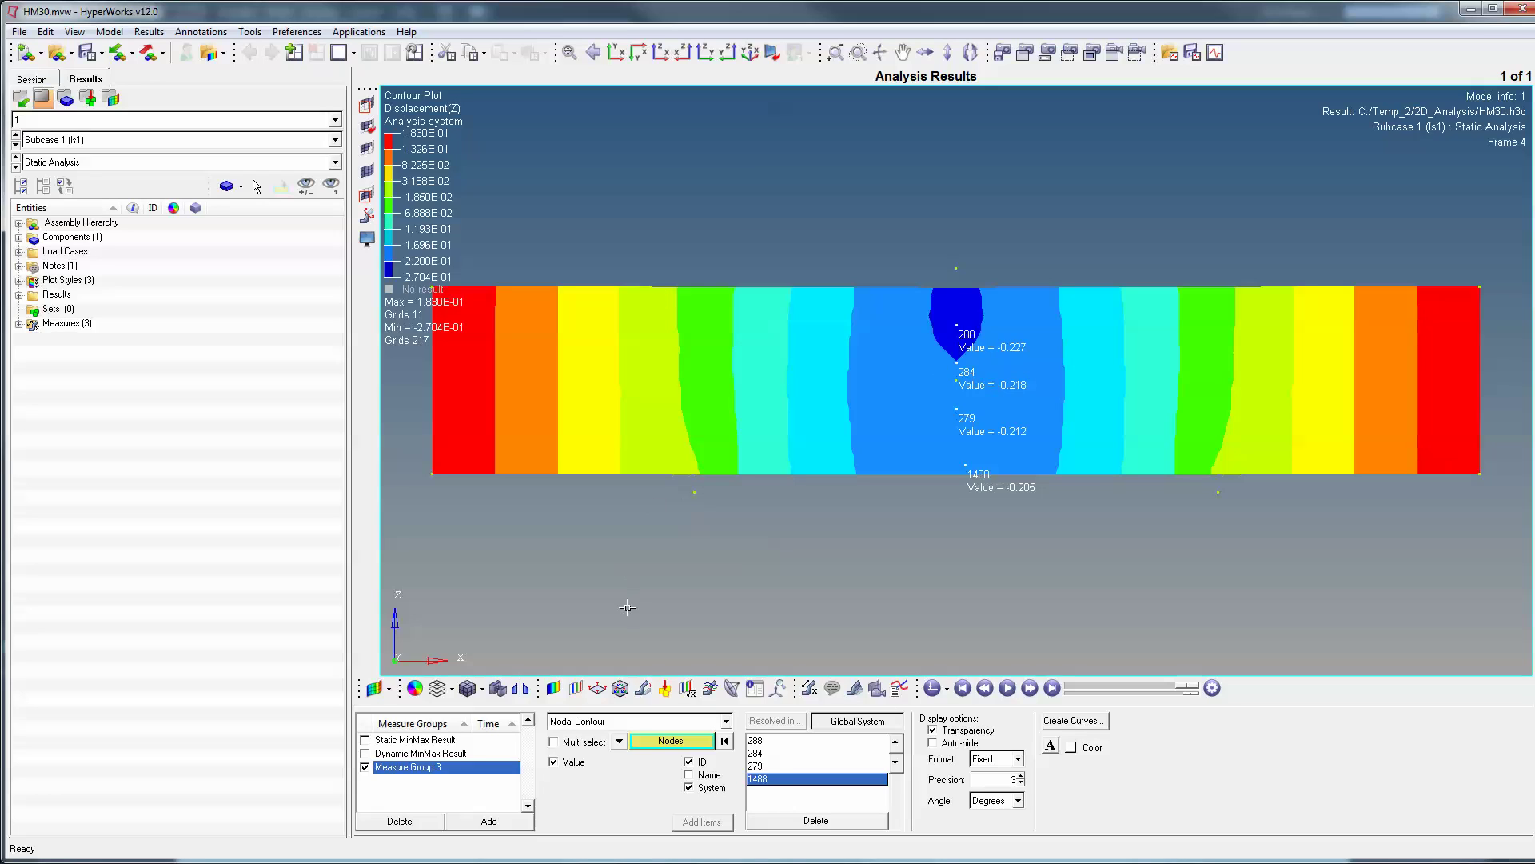
Plot Displacement (v) as resultant X+Y+Z vectors over the whole beam.
click(599, 689)
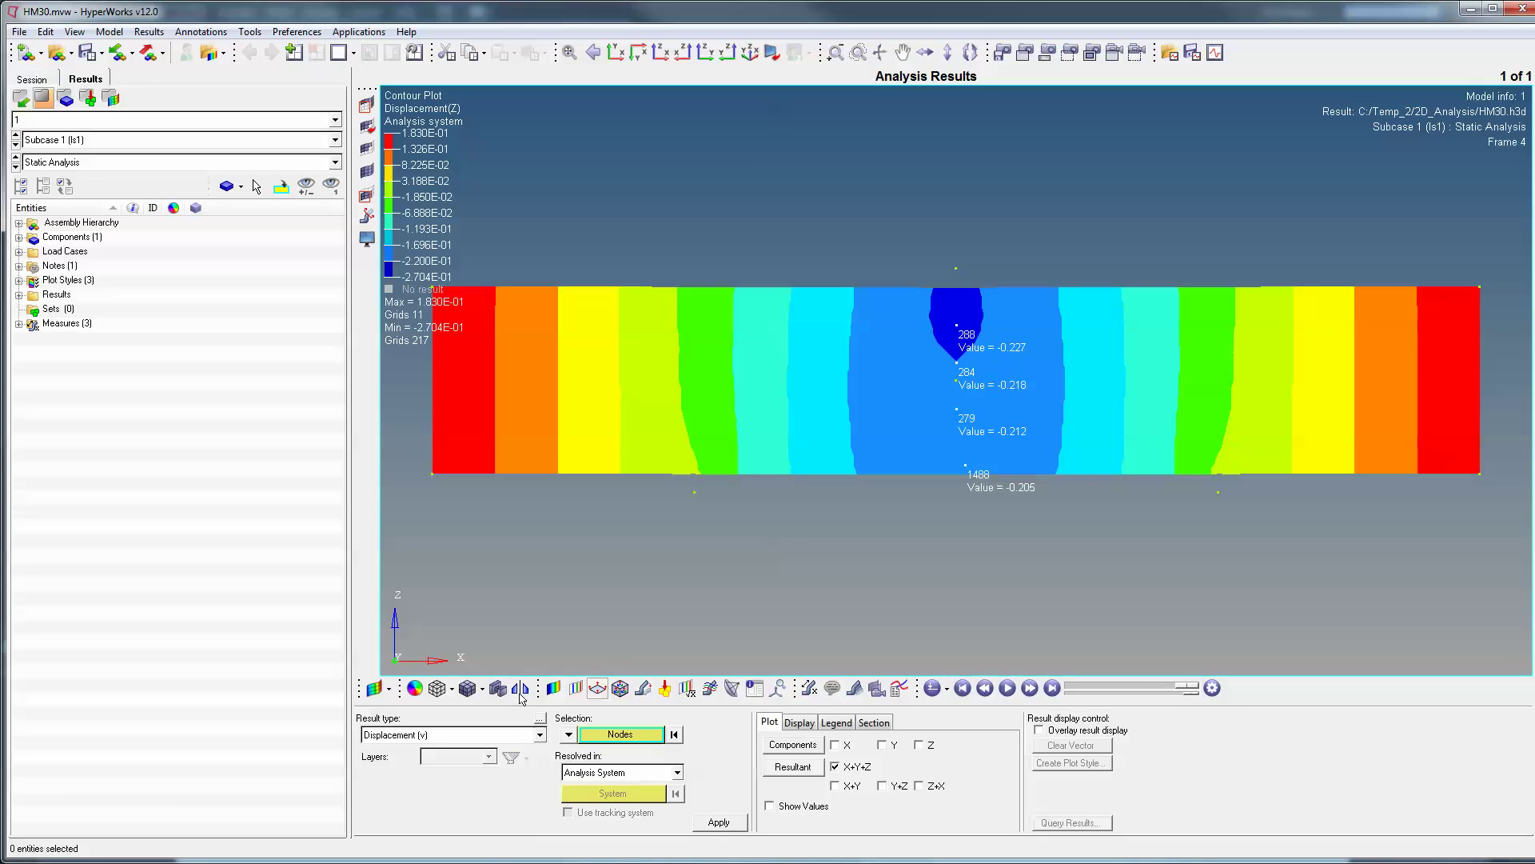
click(719, 824)
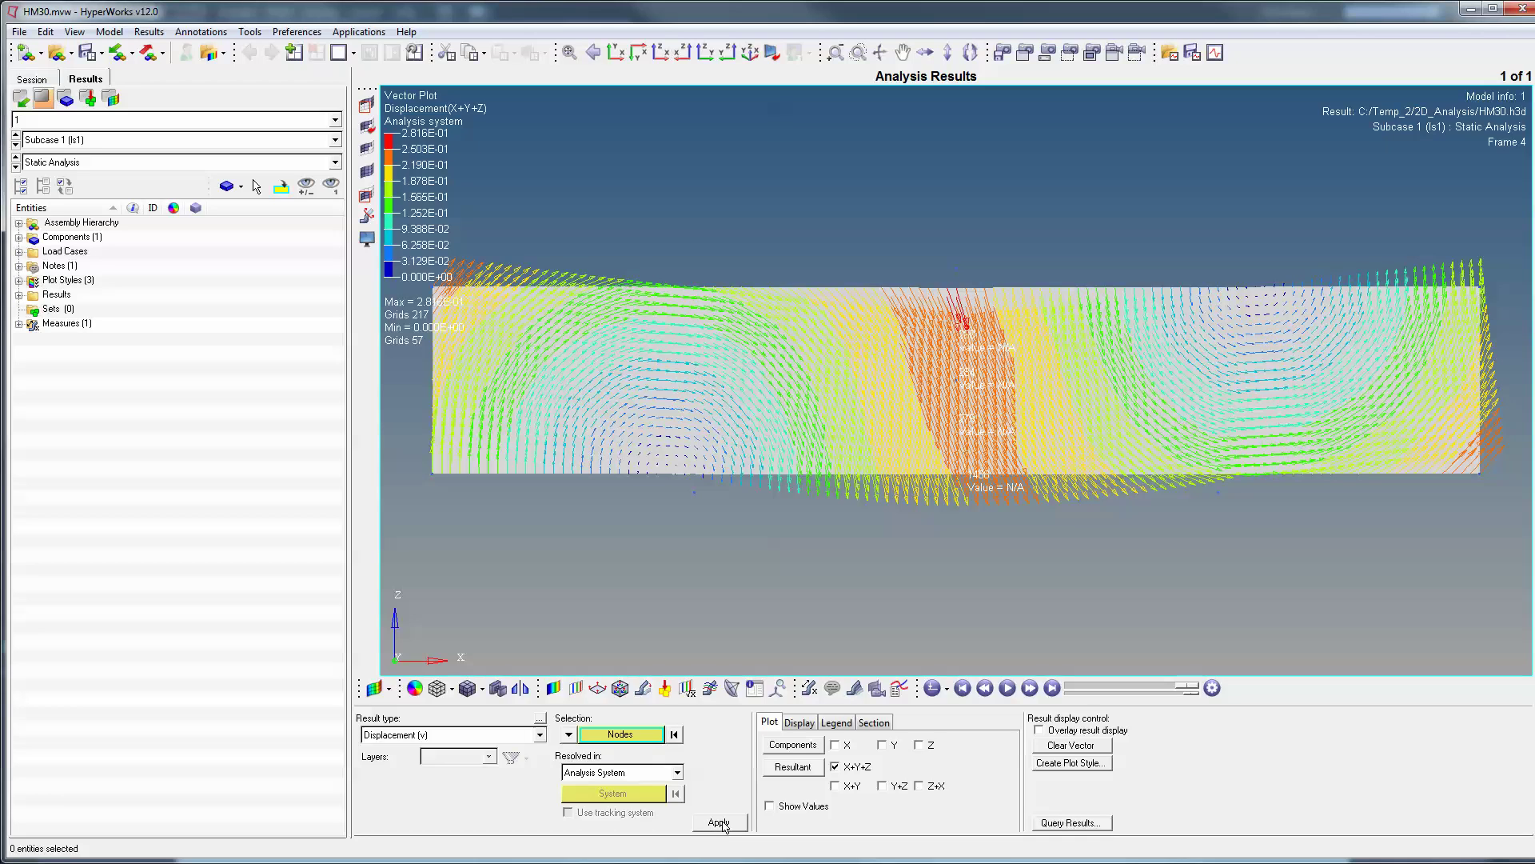